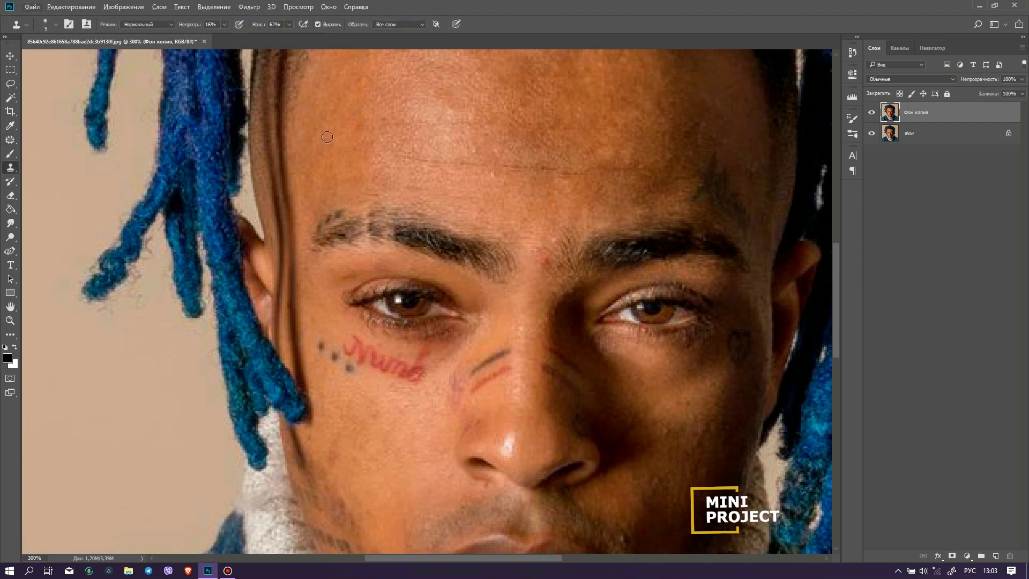
# Remove the red lettering and dark dots tattooed on the skin under the eye with the healing and Patch tools.
pyautogui.keyDown('alt'); pyautogui.click(353, 182); pyautogui.keyUp('alt')
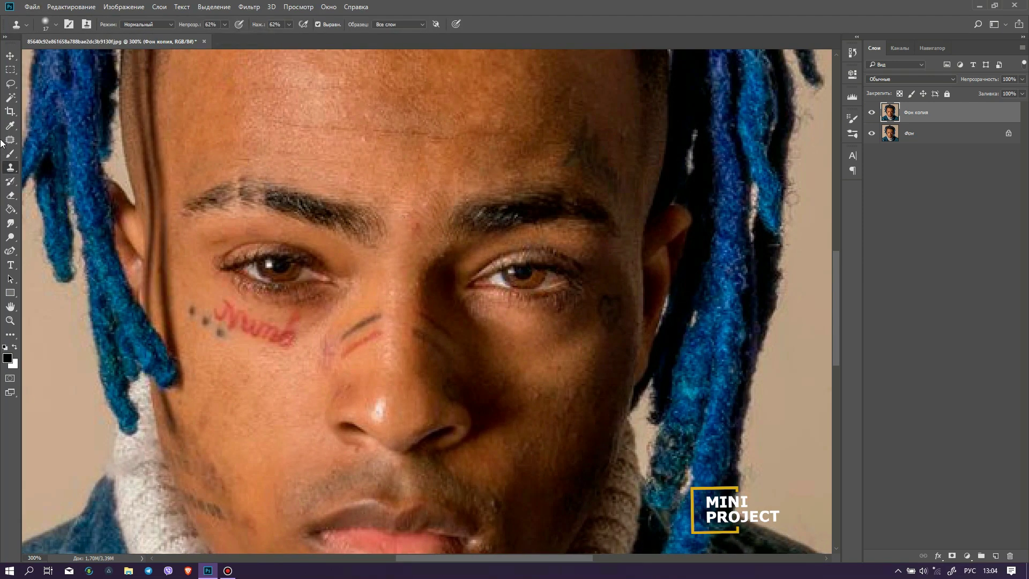
pyautogui.click(9, 140)
pyautogui.moveTo(402, 237); pyautogui.dragTo(393, 219)
pyautogui.moveTo(389, 270)
pyautogui.mouseDown()
pyautogui.moveTo(338, 230)
pyautogui.moveTo(364, 231)
pyautogui.mouseUp()
pyautogui.rightClick(10, 140)
pyautogui.click(53, 141)
pyautogui.moveTo(163, 249); pyautogui.dragTo(179, 270)
pyautogui.moveTo(268, 258); pyautogui.dragTo(262, 282)
# Patch out the remaining tattoo marks on both sides of the nose with clean skin.
pyautogui.hotkey('shift', 'j')
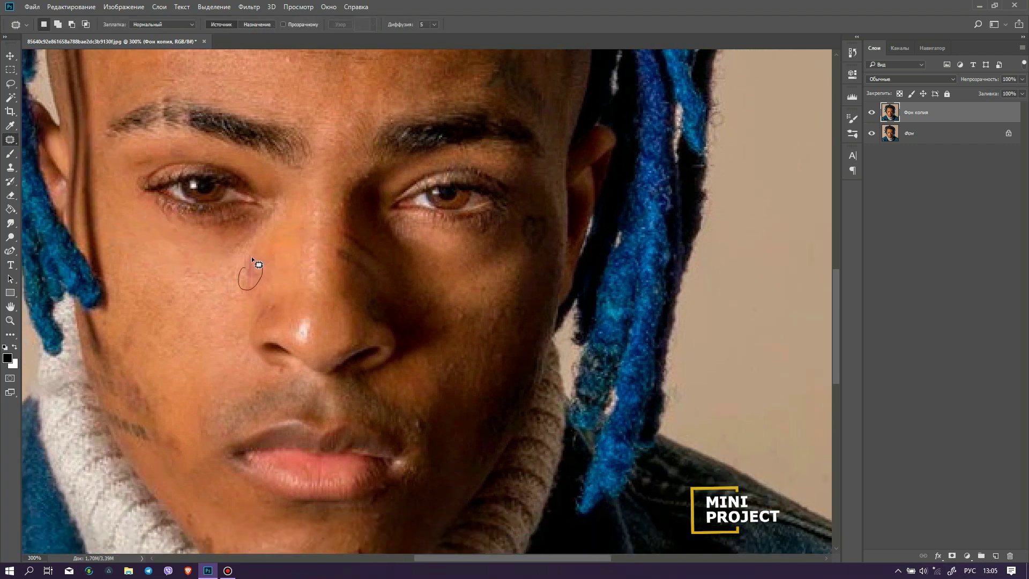
pyautogui.moveTo(252, 256)
pyautogui.mouseDown()
pyautogui.moveTo(306, 278)
pyautogui.moveTo(256, 300)
pyautogui.mouseUp()
pyautogui.moveTo(292, 255); pyautogui.dragTo(317, 306)
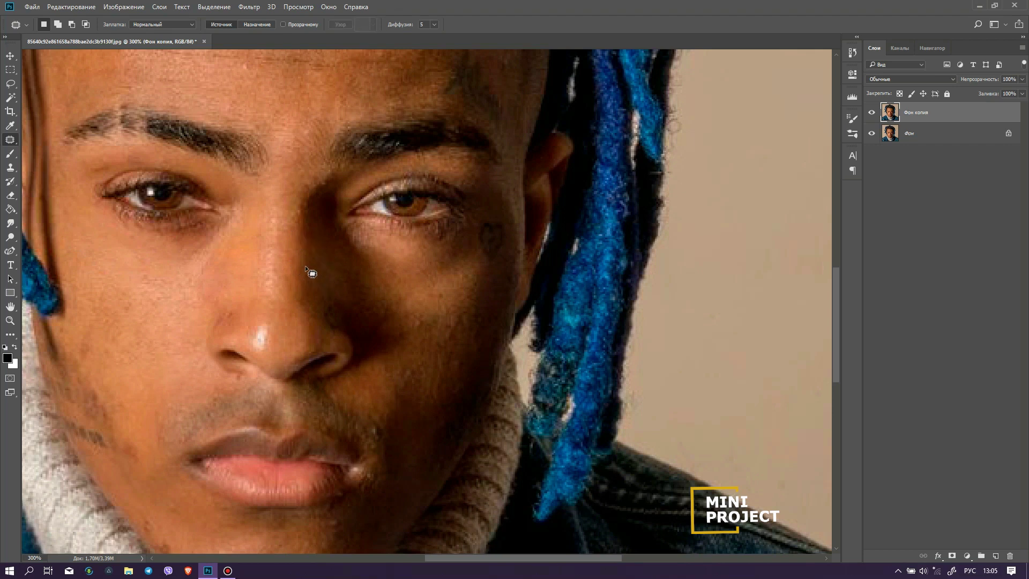
# Clone clean cheek skin over the tattoos along the jaw with the Clone Stamp.
pyautogui.moveTo(238, 365); pyautogui.dragTo(370, 274)
pyautogui.press('s')
pyautogui.keyDown('alt'); pyautogui.click(257, 258); pyautogui.keyUp('alt')
pyautogui.moveTo(243, 341)
pyautogui.mouseDown()
pyautogui.moveTo(245, 297)
pyautogui.moveTo(241, 378)
pyautogui.mouseUp()
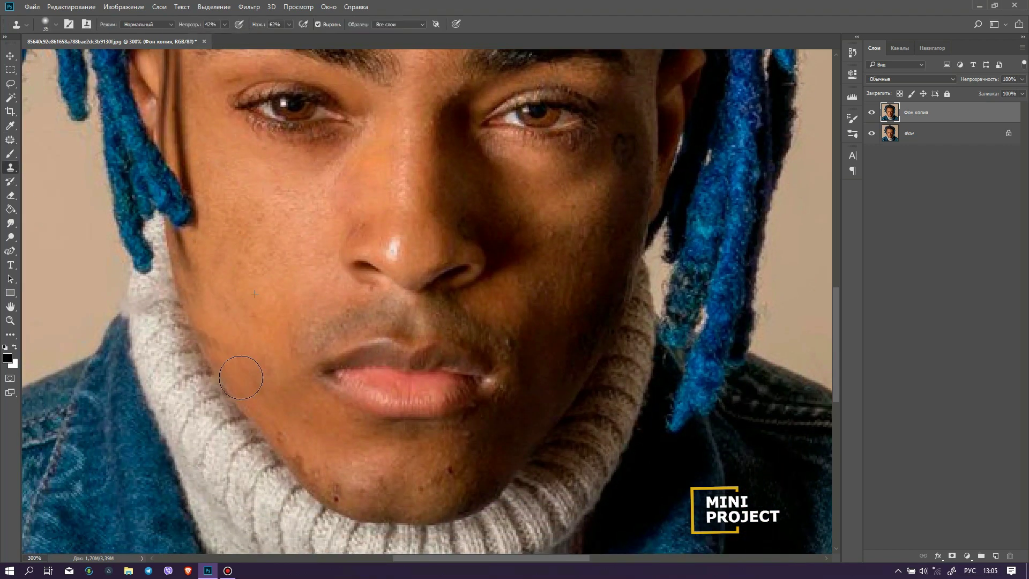
# Clone out the dreadlock tip and strand overlapping the edge of the cheek, using a smaller 20 px stamp.
pyautogui.moveTo(190, 193); pyautogui.dragTo(253, 305)
pyautogui.press('[')
pyautogui.press('[')
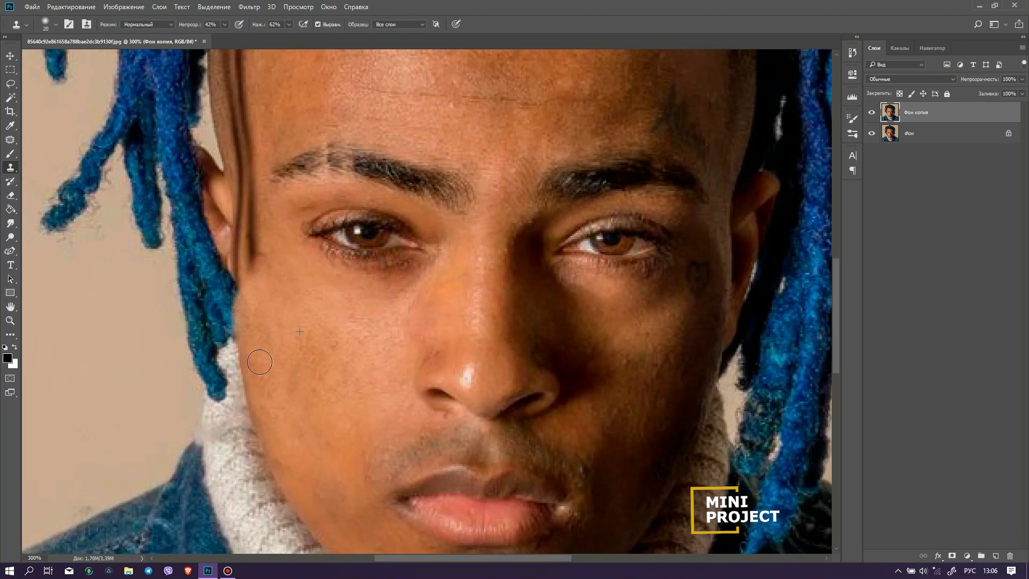
pyautogui.moveTo(259, 362); pyautogui.dragTo(268, 458)
# Set the Clone Stamp size to 10 px and clone out the thin braid hanging along the temple.
pyautogui.click(56, 25)
pyautogui.moveTo(46, 54); pyautogui.dragTo(52, 54)
pyautogui.moveTo(251, 195)
pyautogui.mouseDown()
pyautogui.moveTo(254, 320)
pyautogui.moveTo(253, 284)
pyautogui.mouseUp()
pyautogui.moveTo(266, 335)
pyautogui.mouseDown()
pyautogui.moveTo(287, 355)
pyautogui.moveTo(279, 446)
pyautogui.mouseUp()
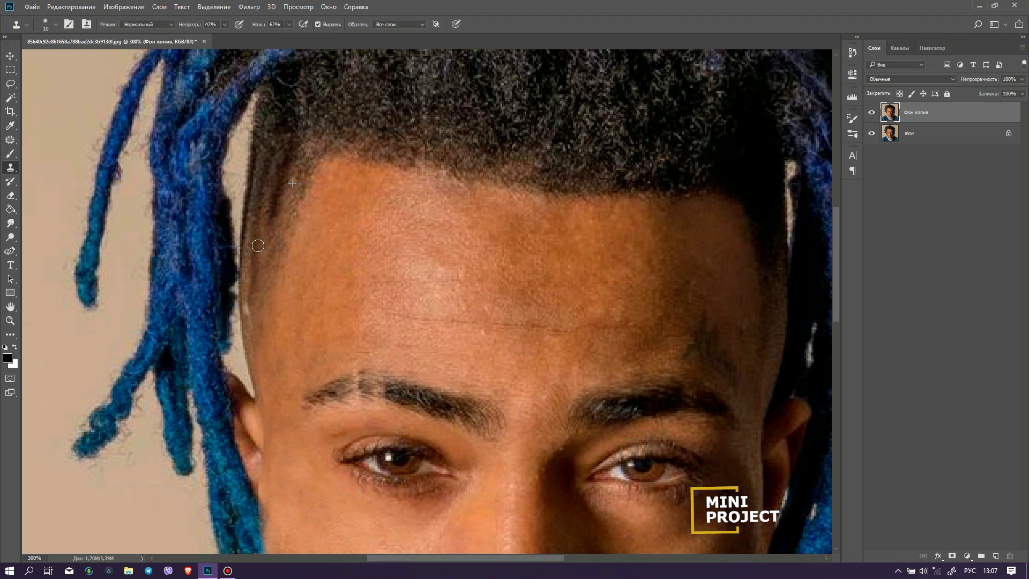
# Retouch the blemishes around the chin and mouth with a 20 px Clone Stamp at 18% opacity and the healing tool.
pyautogui.moveTo(291, 513)
pyautogui.mouseDown()
pyautogui.moveTo(243, 259)
pyautogui.moveTo(220, 194)
pyautogui.mouseUp()
pyautogui.press(']')
pyautogui.press(']')
pyautogui.moveTo(250, 349); pyautogui.dragTo(197, 230)
pyautogui.keyDown('alt'); pyautogui.click(319, 330); pyautogui.keyUp('alt')
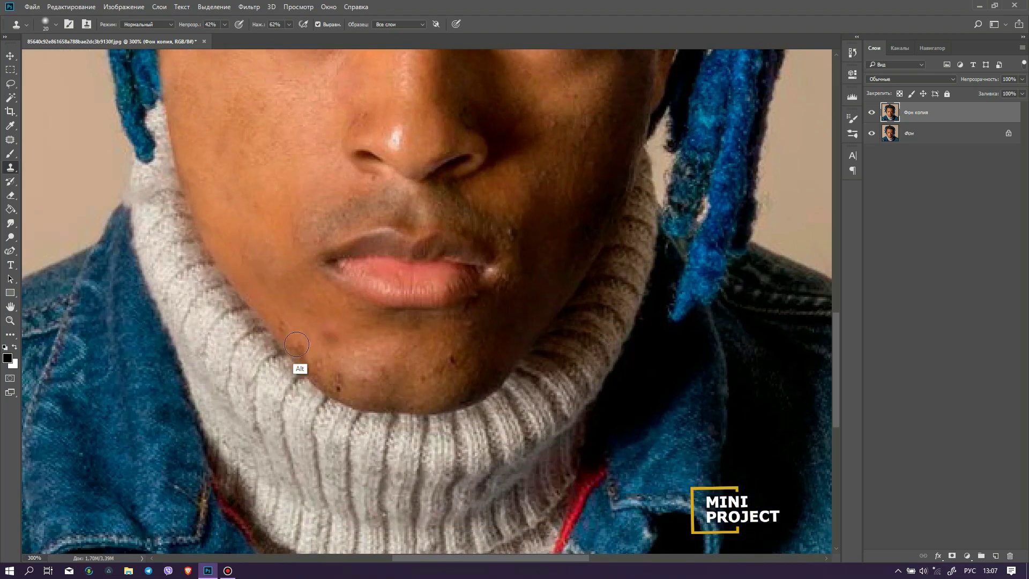
pyautogui.press('1')
pyautogui.press('8')
pyautogui.moveTo(453, 384); pyautogui.dragTo(263, 395)
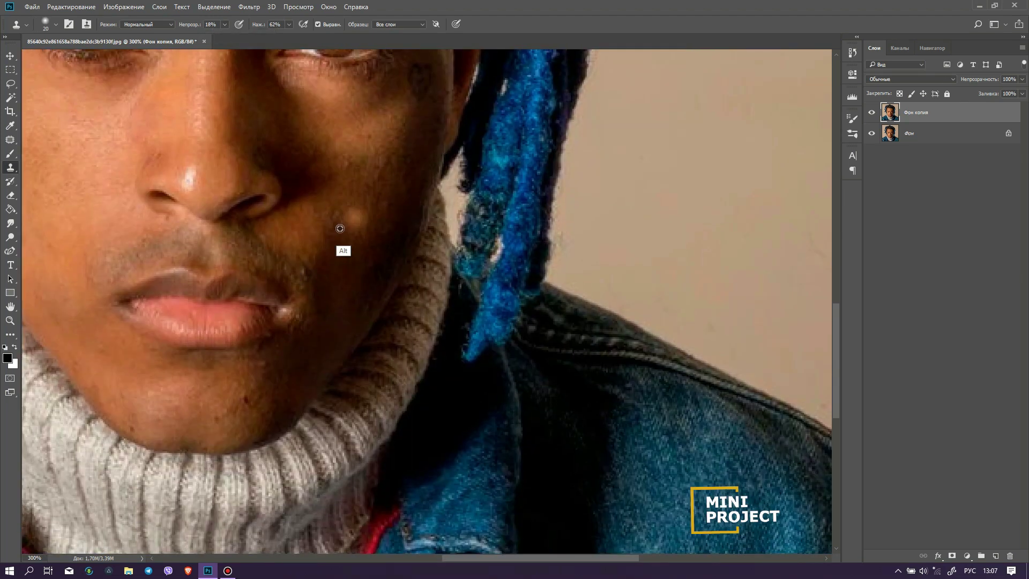
pyautogui.moveTo(325, 229)
pyautogui.mouseDown()
pyautogui.moveTo(283, 360)
pyautogui.moveTo(301, 297)
pyautogui.moveTo(308, 356)
pyautogui.moveTo(283, 331)
pyautogui.moveTo(301, 266)
pyautogui.mouseUp()
pyautogui.press('j')
pyautogui.moveTo(184, 441); pyautogui.dragTo(177, 450)
# Copy a piece of the broken eyebrow onto a new layer and transform it to cover the gap in the brow.
pyautogui.moveTo(73, 236); pyautogui.dragTo(281, 324)
pyautogui.moveTo(286, 207); pyautogui.dragTo(264, 379)
pyautogui.click(11, 84)
pyautogui.hotkey('ctrl', 'j')
pyautogui.moveTo(261, 259)
pyautogui.mouseDown()
pyautogui.moveTo(296, 298)
pyautogui.moveTo(257, 257)
pyautogui.moveTo(278, 232)
pyautogui.mouseUp()
pyautogui.hotkey('ctrl', 't')
pyautogui.press('Return')
# Duplicate the eyebrow piece, transform it over the rest of the gap, and blend its edges with the Eraser.
pyautogui.press('e')
pyautogui.hotkey('ctrl', 'j')
pyautogui.press('Return')
pyautogui.hotkey('ctrl', 't')
pyautogui.moveTo(219, 270)
pyautogui.mouseDown()
pyautogui.moveTo(226, 262)
pyautogui.moveTo(228, 285)
pyautogui.moveTo(203, 278)
pyautogui.mouseUp()
pyautogui.press('Return')
pyautogui.hotkey('ctrl', 't')
pyautogui.press('Return')
pyautogui.moveTo(343, 290); pyautogui.dragTo(282, 278)
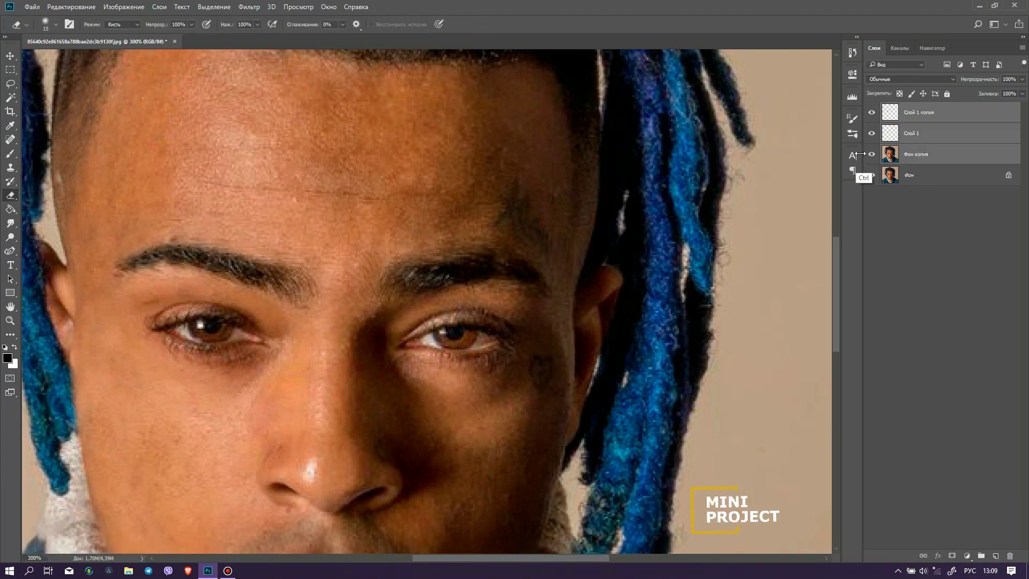
# Merge the two eyebrow patch layers with the Фон копия layer.
pyautogui.keyDown('shift'); pyautogui.click(919, 156); pyautogui.keyUp('shift')
pyautogui.hotkey('ctrl', 'e')
pyautogui.press('s')
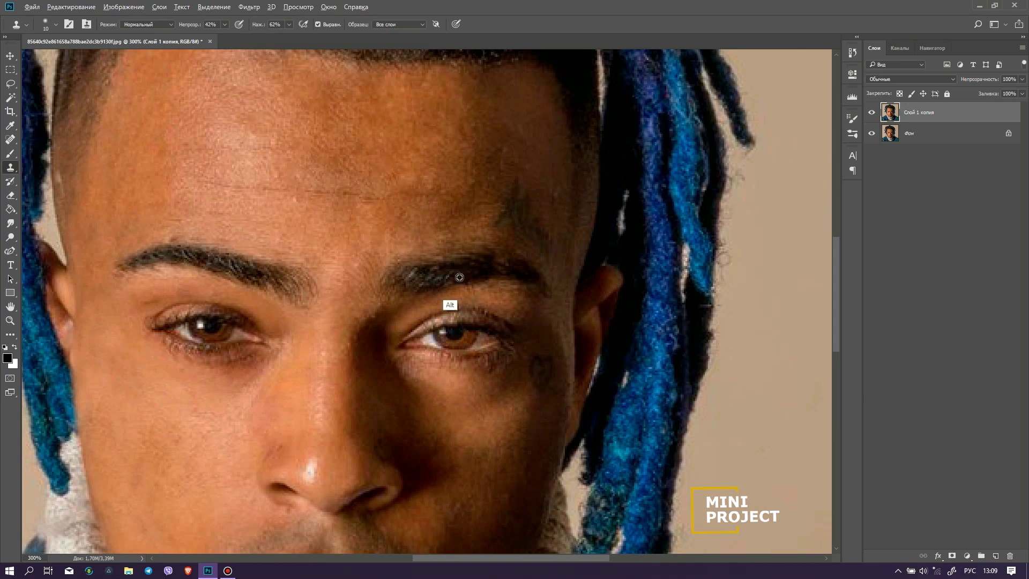
# Paint fine dark hairs into the sparse part of the other eyebrow on a new layer with a 1 px brush.
pyautogui.press('b')
pyautogui.hotkey('ctrl', 'shift', 'alt', 'n')
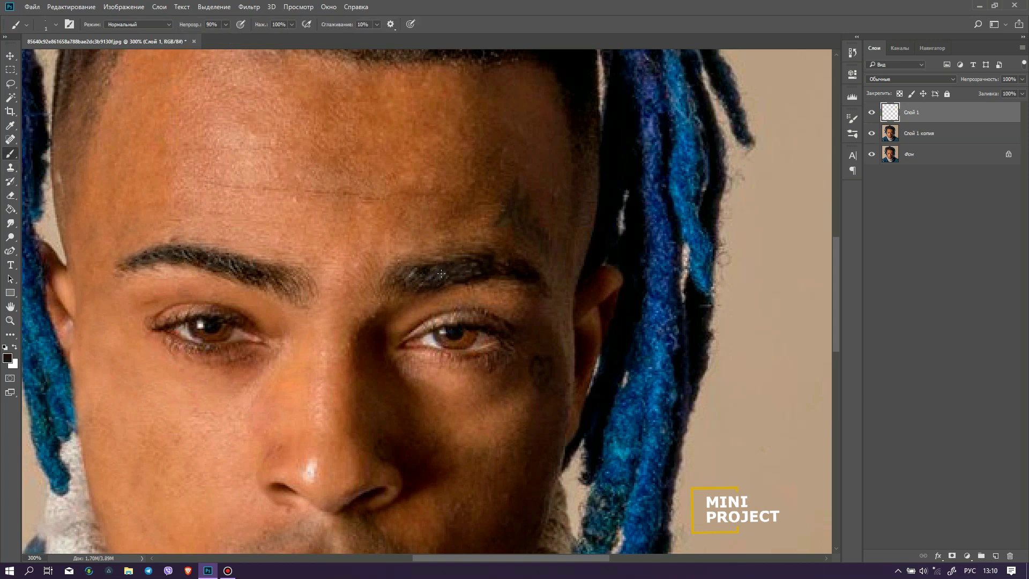
pyautogui.hotkey('alt', '[')
pyautogui.press('s')
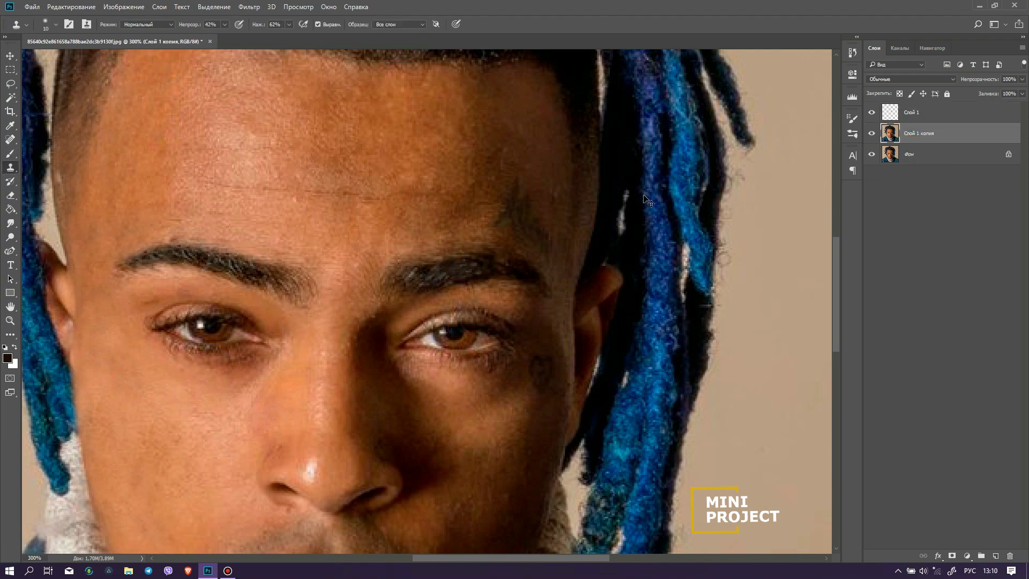
# Remove the faded tattoo on the forehead above the shadowed eyebrow with the healing tools.
pyautogui.hotkey('ctrl', '+')
pyautogui.moveTo(413, 333); pyautogui.dragTo(535, 293)
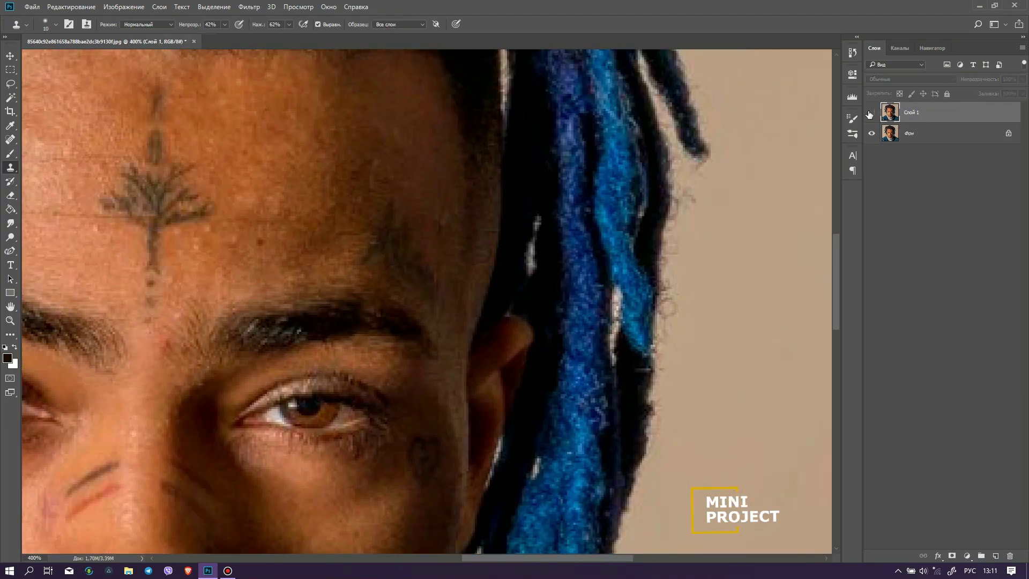
pyautogui.rightClick(12, 138)
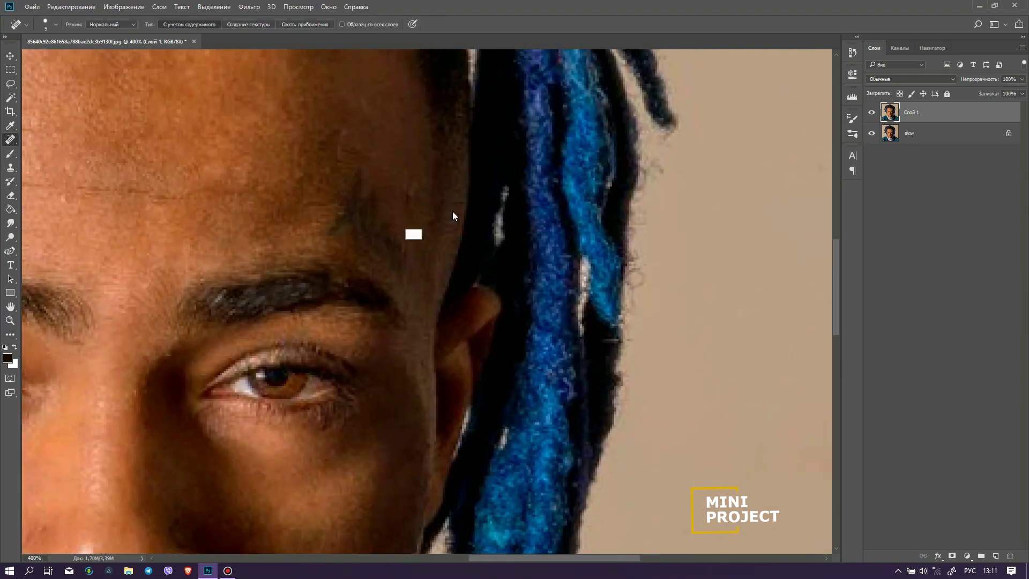
pyautogui.moveTo(364, 172); pyautogui.dragTo(350, 231)
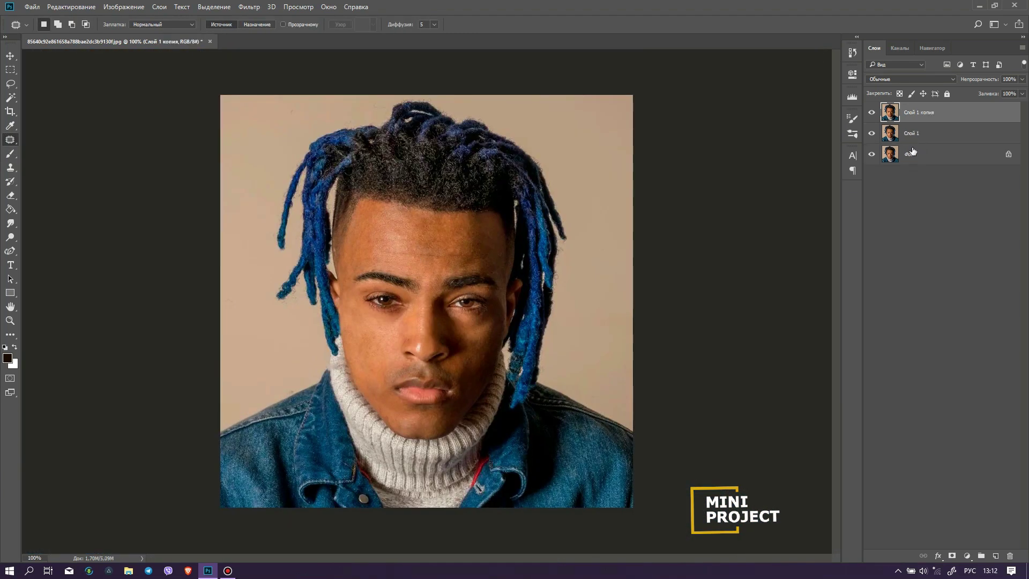
# Copy the background areas on both sides of the head onto two separate layers.
pyautogui.click(901, 135)
pyautogui.moveTo(522, 375); pyautogui.dragTo(561, 97)
pyautogui.hotkey('ctrl', 'j')
pyautogui.click(913, 154)
pyautogui.moveTo(332, 97); pyautogui.dragTo(280, 379)
pyautogui.hotkey('ctrl', 'j')
# Add a turquoise solid colour fill layer beneath the copied background pieces.
pyautogui.click(967, 556)
pyautogui.click(911, 321)
pyautogui.click(827, 196)
pyautogui.click(982, 153)
# Mask out the dreadlock hanging beside the lit cheek on the Слой 1 копия layer with a small black brush.
pyautogui.click(915, 112)
pyautogui.click(10, 154)
pyautogui.click(56, 25)
pyautogui.moveTo(63, 82); pyautogui.dragTo(122, 82)
pyautogui.scroll(2, 390, 309)
pyautogui.moveTo(204, 322)
pyautogui.mouseDown()
pyautogui.moveTo(224, 396)
pyautogui.moveTo(189, 474)
pyautogui.mouseUp()
pyautogui.moveTo(216, 430); pyautogui.dragTo(201, 379)
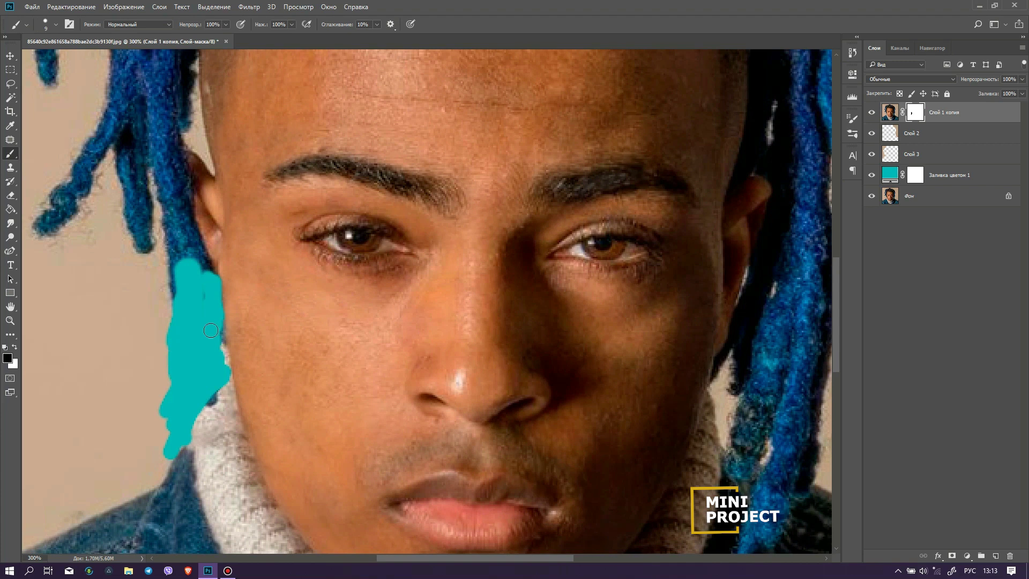
# Refine the layer mask closely along the lit cheek and around the ear with a finer brush.
pyautogui.moveTo(214, 296); pyautogui.dragTo(239, 379)
pyautogui.moveTo(203, 225)
pyautogui.mouseDown()
pyautogui.moveTo(215, 308)
pyautogui.moveTo(231, 331)
pyautogui.mouseUp()
pyautogui.moveTo(222, 345); pyautogui.dragTo(226, 382)
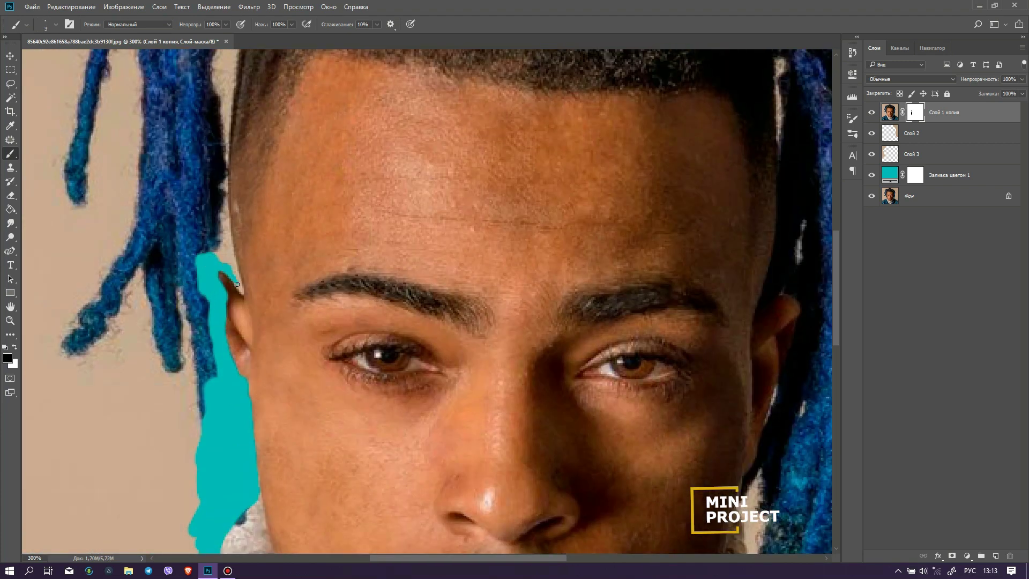
pyautogui.moveTo(237, 284); pyautogui.dragTo(240, 293)
# Enlarge the brush and mask out the dreadlocks along the lit side of the head, from the ear up to the hairline.
pyautogui.press(']')
pyautogui.press(']')
pyautogui.press(']')
pyautogui.press(']')
pyautogui.press(']')
pyautogui.press(']')
pyautogui.moveTo(218, 210); pyautogui.dragTo(225, 123)
pyautogui.moveTo(225, 183); pyautogui.dragTo(206, 271)
pyautogui.moveTo(225, 129); pyautogui.dragTo(243, 249)
pyautogui.moveTo(239, 249); pyautogui.dragTo(257, 97)
pyautogui.moveTo(210, 315); pyautogui.dragTo(223, 165)
pyautogui.moveTo(281, 83); pyautogui.dragTo(245, 227)
# Mask out the dreadlocks over the top of the head with a larger brush, shaping a rounded short haircut.
pyautogui.press(']')
pyautogui.press(']')
pyautogui.press(']')
pyautogui.press(']')
pyautogui.press(']')
pyautogui.moveTo(177, 323); pyautogui.dragTo(660, 179)
pyautogui.moveTo(648, 117); pyautogui.dragTo(434, 53)
pyautogui.moveTo(445, 115); pyautogui.dragTo(579, 260)
pyautogui.moveTo(244, 286); pyautogui.dragTo(115, 149)
pyautogui.moveTo(451, 129); pyautogui.dragTo(452, 214)
# Reduce the brush size and mask the edge of the shadowed temple down to the ear.
pyautogui.press('[')
pyautogui.press('[')
pyautogui.press('[')
pyautogui.press('[')
pyautogui.press('[')
pyautogui.press('[')
pyautogui.moveTo(409, 187)
pyautogui.mouseDown()
pyautogui.moveTo(410, 325)
pyautogui.moveTo(398, 354)
pyautogui.mouseUp()
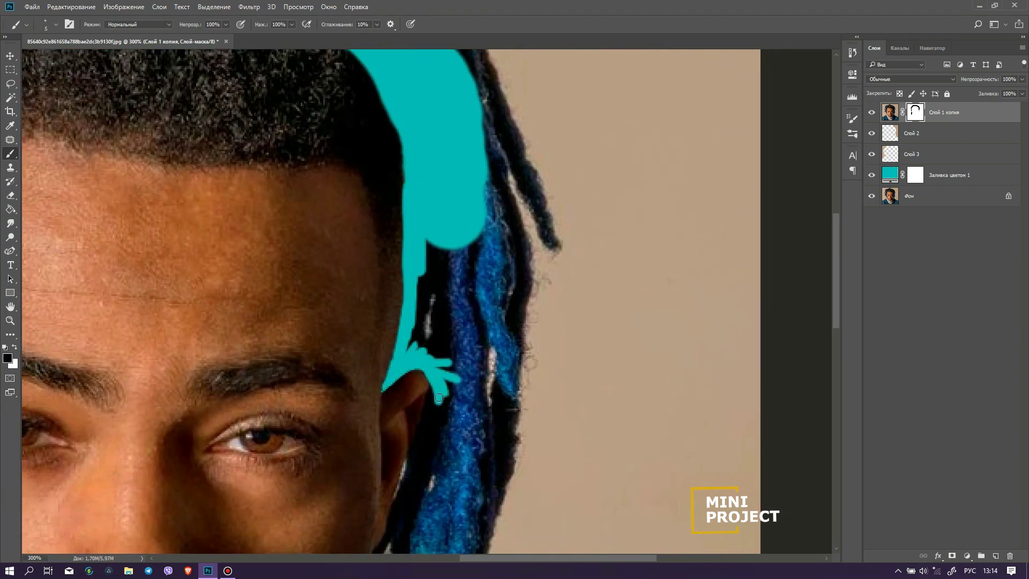
# Mask out the hair around the outline of the ear on the shadowed side of the face.
pyautogui.moveTo(439, 398); pyautogui.dragTo(421, 456)
pyautogui.moveTo(439, 397); pyautogui.dragTo(444, 300)
pyautogui.moveTo(417, 381); pyautogui.dragTo(418, 333)
pyautogui.moveTo(407, 351); pyautogui.dragTo(381, 410)
pyautogui.moveTo(382, 412)
pyautogui.mouseDown()
pyautogui.moveTo(378, 361)
pyautogui.moveTo(383, 415)
pyautogui.mouseUp()
pyautogui.moveTo(384, 417); pyautogui.dragTo(380, 376)
pyautogui.moveTo(380, 372); pyautogui.dragTo(380, 402)
# Mask out the dreadlocks between the shadowed jaw, the sweater collar and the jacket shoulder.
pyautogui.press('x')
pyautogui.moveTo(466, 423); pyautogui.dragTo(390, 396)
pyautogui.moveTo(391, 395); pyautogui.dragTo(384, 321)
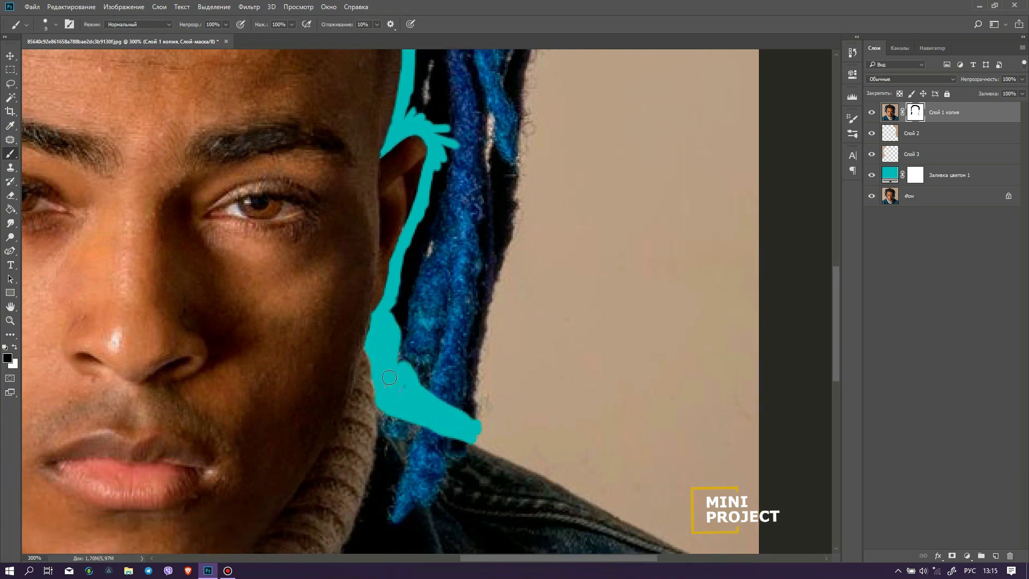
pyautogui.moveTo(394, 373); pyautogui.dragTo(406, 287)
# Widen the masked area beside the shadowed ear and temple with a larger brush, hiding the inner dreadlocks.
pyautogui.press(']')
pyautogui.press(']')
pyautogui.press(']')
pyautogui.press(']')
pyautogui.press(']')
pyautogui.press(']')
pyautogui.press(']')
pyautogui.press(']')
pyautogui.moveTo(437, 236); pyautogui.dragTo(416, 331)
pyautogui.moveTo(416, 204); pyautogui.dragTo(375, 305)
pyautogui.moveTo(399, 231); pyautogui.dragTo(389, 129)
pyautogui.moveTo(352, 214); pyautogui.dragTo(333, 302)
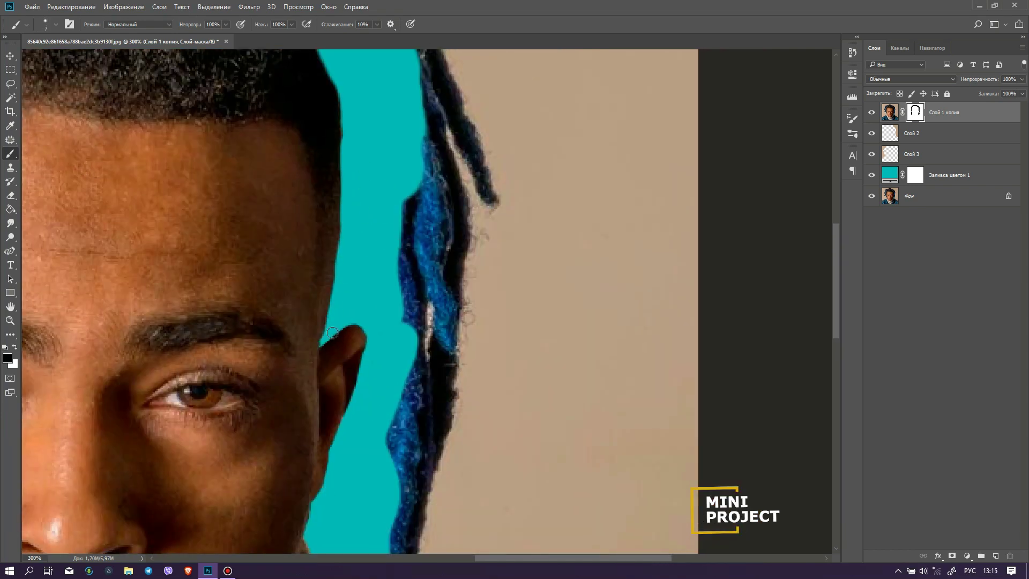
# Enlarge the brush further and mask out the outer dreadlocks on the shadowed side of the head.
pyautogui.press(']')
pyautogui.press(']')
pyautogui.press(']')
pyautogui.press(']')
pyautogui.press(']')
pyautogui.press(']')
pyautogui.press(']')
pyautogui.press(']')
pyautogui.press(']')
pyautogui.moveTo(417, 205); pyautogui.dragTo(415, 370)
pyautogui.moveTo(402, 428); pyautogui.dragTo(461, 161)
# Mask out the remaining dreadlocks above the head and on the lit side of the face.
pyautogui.hotkey('ctrl', '-')
pyautogui.moveTo(472, 294); pyautogui.dragTo(257, 64)
pyautogui.moveTo(257, 134); pyautogui.dragTo(459, 210)
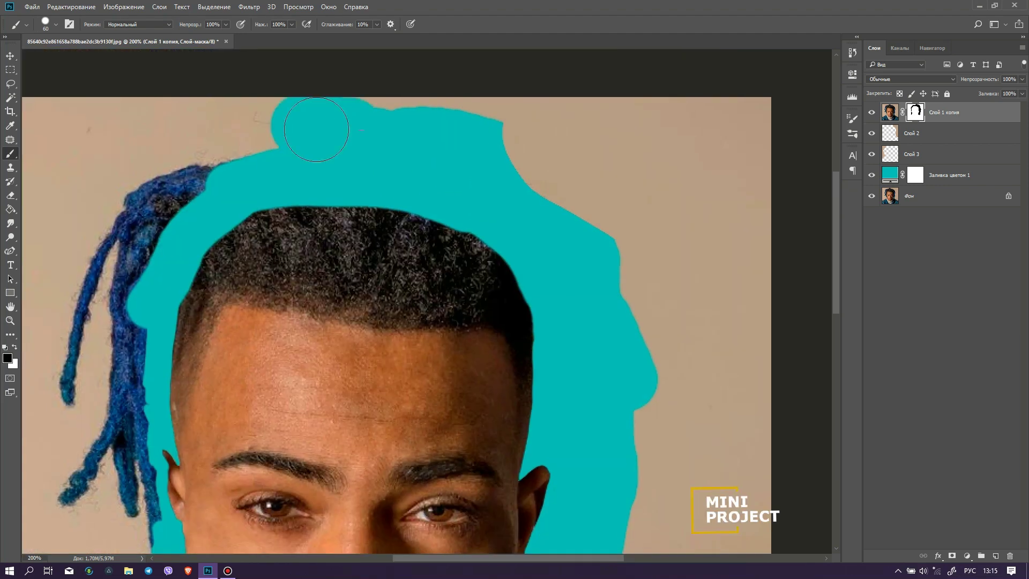
pyautogui.moveTo(315, 131); pyautogui.dragTo(240, 320)
# Stretch the Слой 3 background patch across the portrait to fill the area behind the lit side of the head.
pyautogui.hotkey('ctrl', '-')
pyautogui.click(940, 161)
pyautogui.hotkey('ctrl', 't')
pyautogui.moveTo(343, 258); pyautogui.dragTo(632, 258)
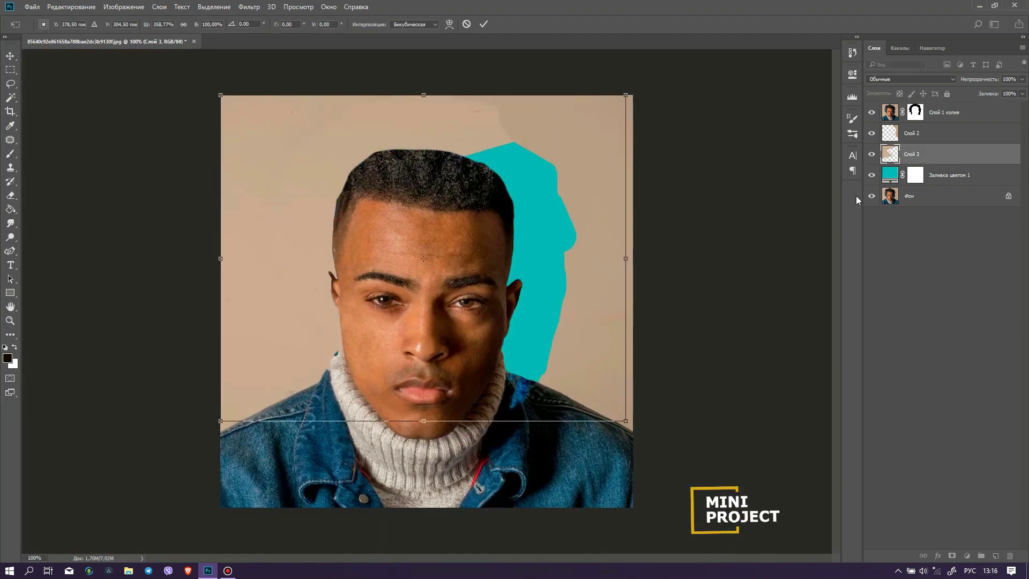
pyautogui.press('Return')
# Stretch the Слой 2 background patch to cover the remaining turquoise area behind the shadowed side of the head.
pyautogui.click(938, 135)
pyautogui.hotkey('ctrl', 't')
pyautogui.moveTo(498, 255); pyautogui.dragTo(305, 258)
pyautogui.press('Return')
# Merge the two background patch layers and combine the result with the masked portrait layer above.
pyautogui.keyDown('ctrl'); pyautogui.click(928, 152); pyautogui.keyUp('ctrl')
pyautogui.hotkey('ctrl', 'e')
pyautogui.hotkey('ctrl', '+')
pyautogui.moveTo(558, 126); pyautogui.dragTo(647, 158)
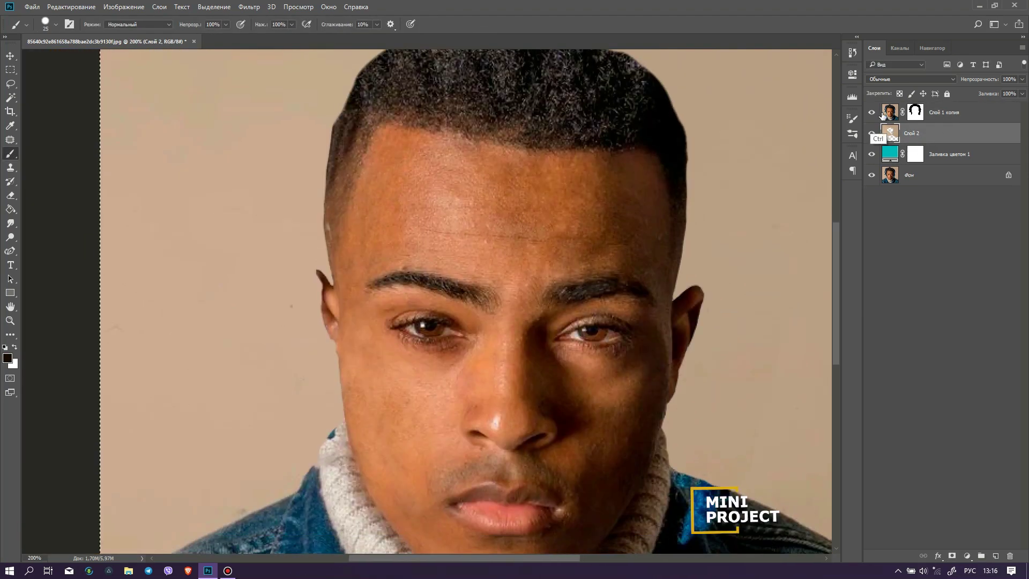
pyautogui.keyDown('ctrl'); pyautogui.click(933, 115); pyautogui.keyUp('ctrl')
pyautogui.hotkey('ctrl', 'e')
# Clean the seams and blemishes in the background beside the lit side of the head with the Clone Stamp and Patch tools.
pyautogui.click(10, 168)
pyautogui.moveTo(300, 162); pyautogui.dragTo(300, 409)
pyautogui.click(10, 140)
pyautogui.moveTo(271, 172); pyautogui.dragTo(268, 231)
pyautogui.moveTo(339, 170); pyautogui.dragTo(278, 136)
pyautogui.moveTo(246, 356); pyautogui.dragTo(260, 343)
pyautogui.moveTo(313, 308)
pyautogui.mouseDown()
pyautogui.moveTo(304, 173)
pyautogui.moveTo(276, 328)
pyautogui.mouseUp()
pyautogui.moveTo(747, 315); pyautogui.dragTo(497, 207)
pyautogui.hotkey('ctrl', 'd')
# Patch the uneven background areas beside the shadowed side of the head.
pyautogui.moveTo(531, 386); pyautogui.dragTo(496, 173)
pyautogui.moveTo(650, 356); pyautogui.dragTo(646, 297)
pyautogui.moveTo(635, 333); pyautogui.dragTo(585, 322)
pyautogui.moveTo(502, 346)
pyautogui.mouseDown()
pyautogui.moveTo(492, 275)
pyautogui.moveTo(625, 472)
pyautogui.mouseUp()
pyautogui.hotkey('ctrl', 'd')
# Outline the shadowed ear with the Lasso and copy it to a new layer.
pyautogui.hotkey('ctrl', '+')
pyautogui.click(10, 84)
pyautogui.moveTo(478, 244); pyautogui.dragTo(479, 246)
pyautogui.hotkey('ctrl', 'j')
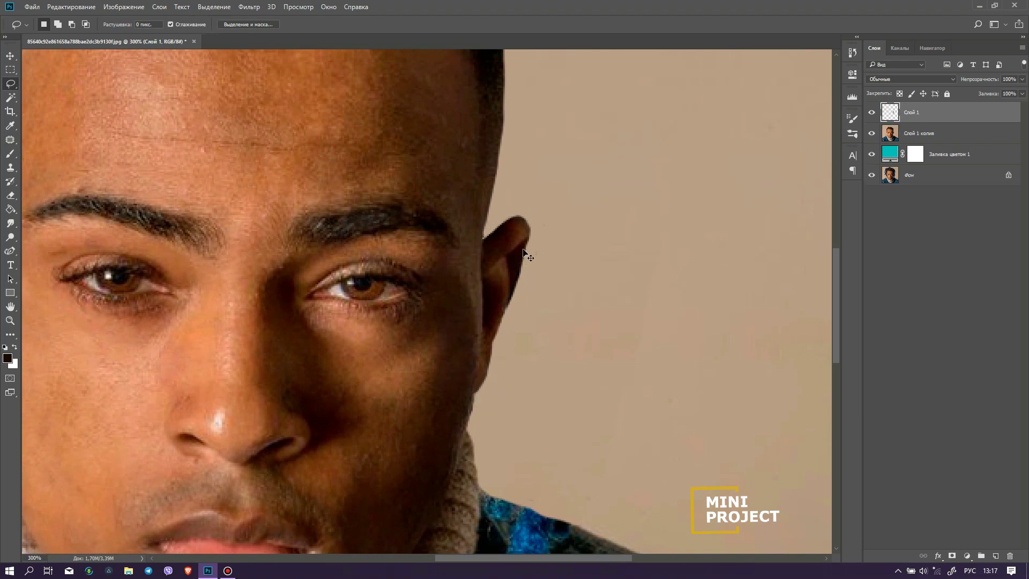
# Mirror the copied ear and move it to the lit side of the head.
pyautogui.hotkey('ctrl', '-')
pyautogui.hotkey('ctrl', 't')
pyautogui.moveTo(504, 303); pyautogui.dragTo(161, 278)
pyautogui.press('Return')
# Mask away the grey background fringe around the copied ear and apply the layer mask.
pyautogui.hotkey('ctrl', '+')
pyautogui.press('b')
pyautogui.click(952, 556)
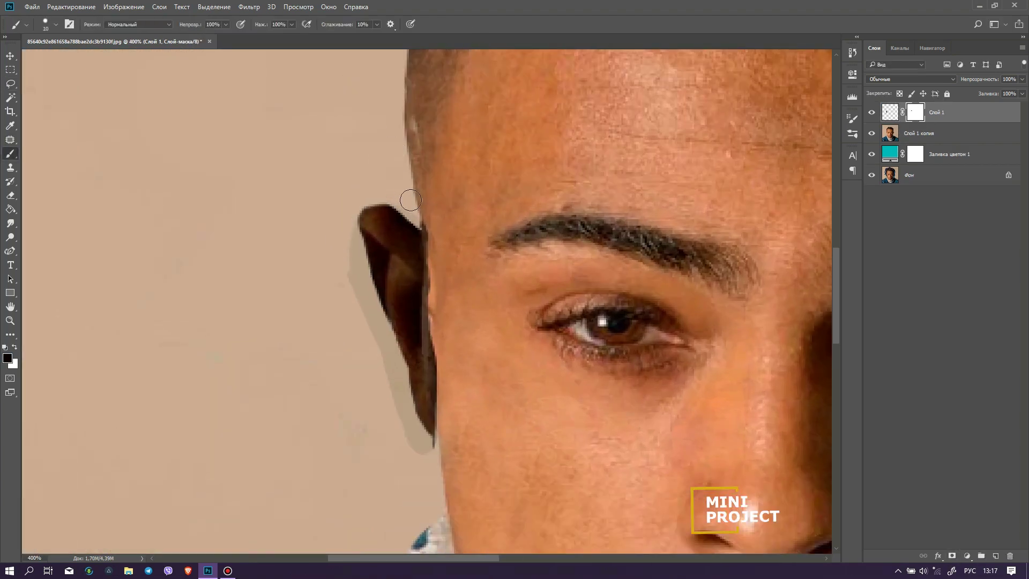
pyautogui.moveTo(387, 360); pyautogui.dragTo(393, 292)
pyautogui.moveTo(396, 311); pyautogui.dragTo(436, 377)
pyautogui.rightClick(916, 113)
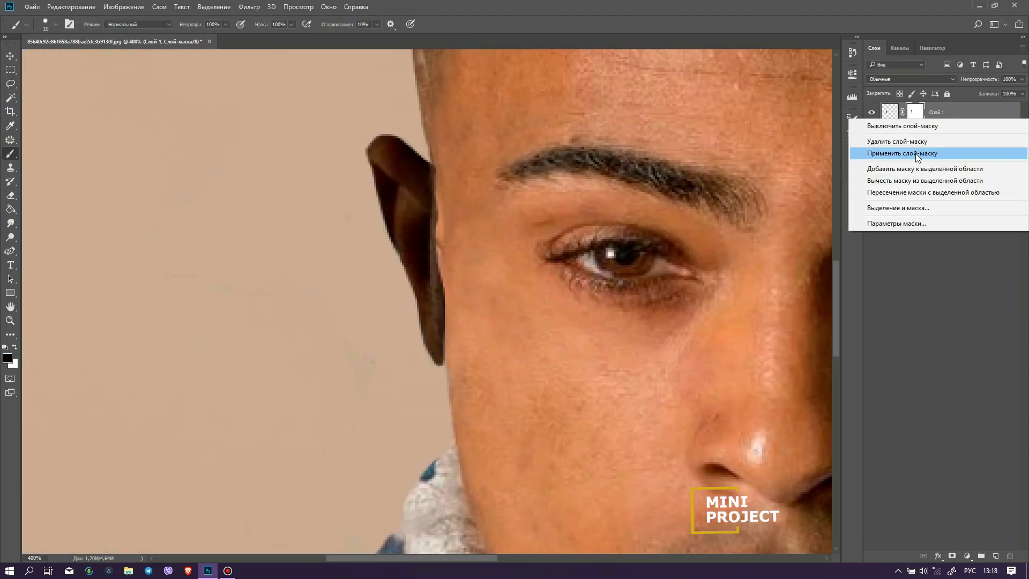
pyautogui.click(919, 154)
# Warp the copied ear to fit the lit side of the face at reduced layer opacity, and restore the opacity to 100%.
pyautogui.hotkey('ctrl', 't')
pyautogui.moveTo(1021, 92); pyautogui.dragTo(992, 92)
pyautogui.click(450, 24)
pyautogui.moveTo(447, 133); pyautogui.dragTo(444, 157)
pyautogui.moveTo(387, 184); pyautogui.dragTo(387, 175)
pyautogui.moveTo(362, 132); pyautogui.dragTo(367, 131)
pyautogui.moveTo(447, 368); pyautogui.dragTo(449, 348)
pyautogui.moveTo(367, 132); pyautogui.dragTo(370, 135)
pyautogui.press('Return')
pyautogui.hotkey('ctrl', '-')
pyautogui.moveTo(992, 92); pyautogui.dragTo(1022, 92)
# Blend the copied ear's inner edge into the face on a new mask with a soft brush at 42% opacity, and apply the mask.
pyautogui.hotkey('ctrl', '+')
pyautogui.click(953, 556)
pyautogui.click(56, 25)
pyautogui.moveTo(448, 225); pyautogui.dragTo(467, 345)
pyautogui.moveTo(467, 267); pyautogui.dragTo(474, 308)
pyautogui.press('x')
pyautogui.moveTo(418, 286); pyautogui.dragTo(410, 257)
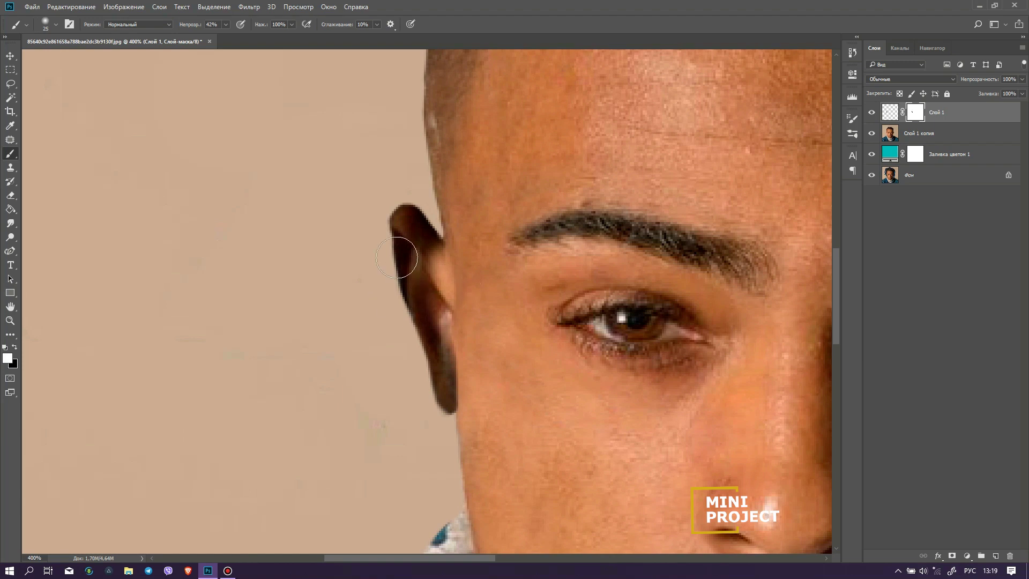
pyautogui.hotkey('ctrl', '+')
pyautogui.rightClick(915, 115)
pyautogui.click(919, 149)
# Transform the copied ear once more to reshape its upper part against the temple.
pyautogui.hotkey('ctrl', 't')
pyautogui.rightClick(429, 249)
pyautogui.click(466, 330)
pyautogui.moveTo(437, 176); pyautogui.dragTo(444, 162)
pyautogui.press('Return')
# Adjust the copied ear's colour with Hue/Saturation to suit the lit side of the face.
pyautogui.hotkey('ctrl', '-')
pyautogui.hotkey('ctrl', '-')
pyautogui.hotkey('ctrl', 'u')
pyautogui.moveTo(775, 200); pyautogui.dragTo(786, 223)
pyautogui.moveTo(783, 201); pyautogui.dragTo(781, 203)
pyautogui.click(905, 123)
# Paint a sampled skin tone over the ear on a new clipped layer and set its blending mode to Linear Dodge (Add).
pyautogui.click(996, 556)
pyautogui.press('b')
pyautogui.keyDown('alt'); pyautogui.click(276, 310); pyautogui.keyUp('alt')
pyautogui.moveTo(194, 204); pyautogui.dragTo(220, 337)
pyautogui.keyDown('alt'); pyautogui.click(955, 122); pyautogui.keyUp('alt')
pyautogui.click(911, 79)
# Erase the pale fringe along the outer edge of the ear on Слой 1.
pyautogui.click(933, 133)
pyautogui.press('e')
pyautogui.hotkey('ctrl', '+')
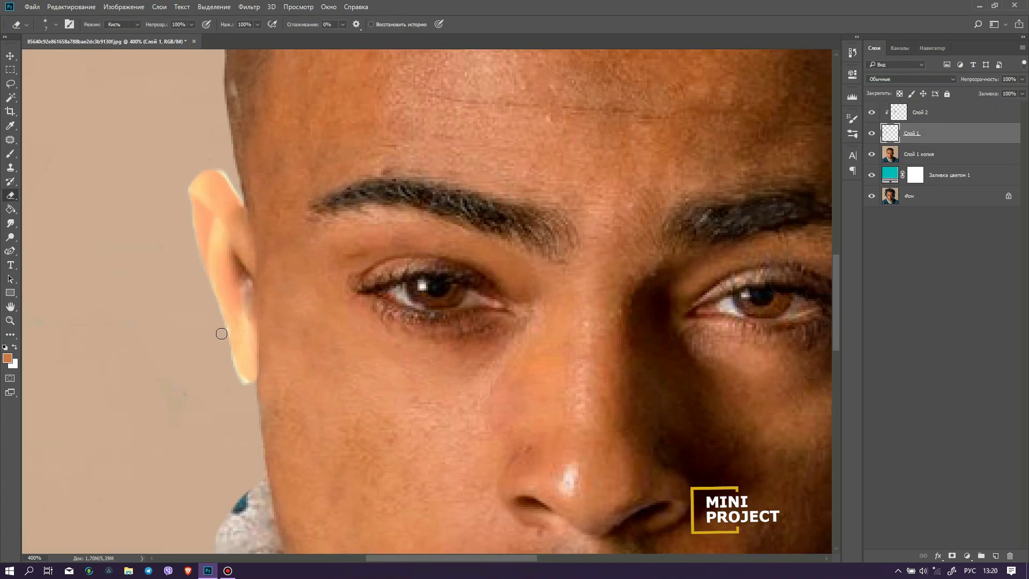
pyautogui.moveTo(247, 193); pyautogui.dragTo(217, 164)
# Lower the opacity of the ear's brightening layer to 53% and add a layer mask to it.
pyautogui.click(933, 113)
pyautogui.click(1023, 79)
pyautogui.moveTo(1002, 90); pyautogui.dragTo(997, 91)
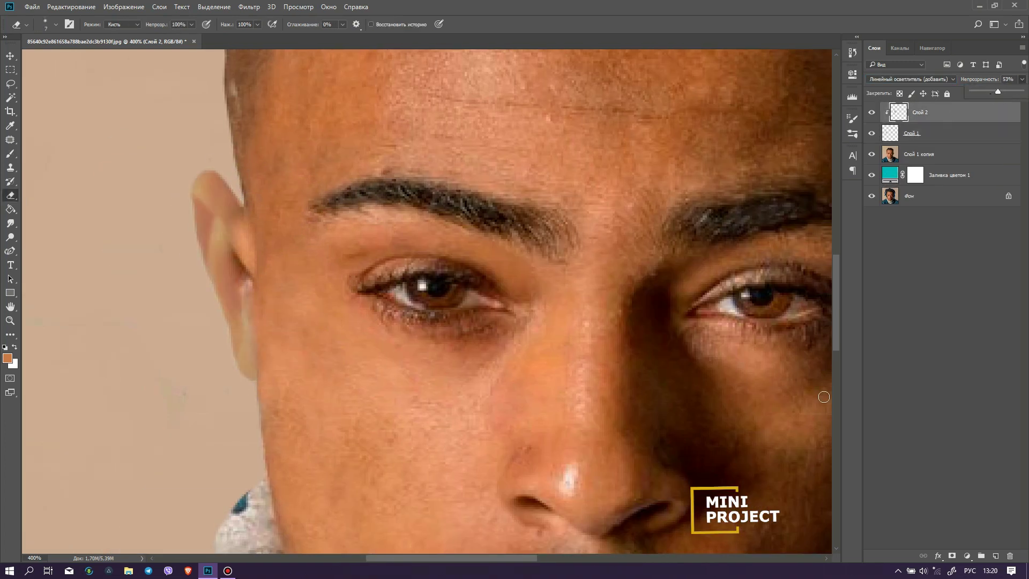
pyautogui.click(952, 556)
pyautogui.press('x')
pyautogui.press('b')
pyautogui.hotkey('ctrl', '-')
pyautogui.hotkey('ctrl', '-')
# Add a clipped layer above Слой 2 and shade the ear's folds in sampled brown with the brush at 15% opacity.
pyautogui.click(933, 133)
pyautogui.click(996, 556)
pyautogui.keyDown('alt'); pyautogui.click(291, 274); pyautogui.keyUp('alt')
pyautogui.hotkey('ctrl', '+')
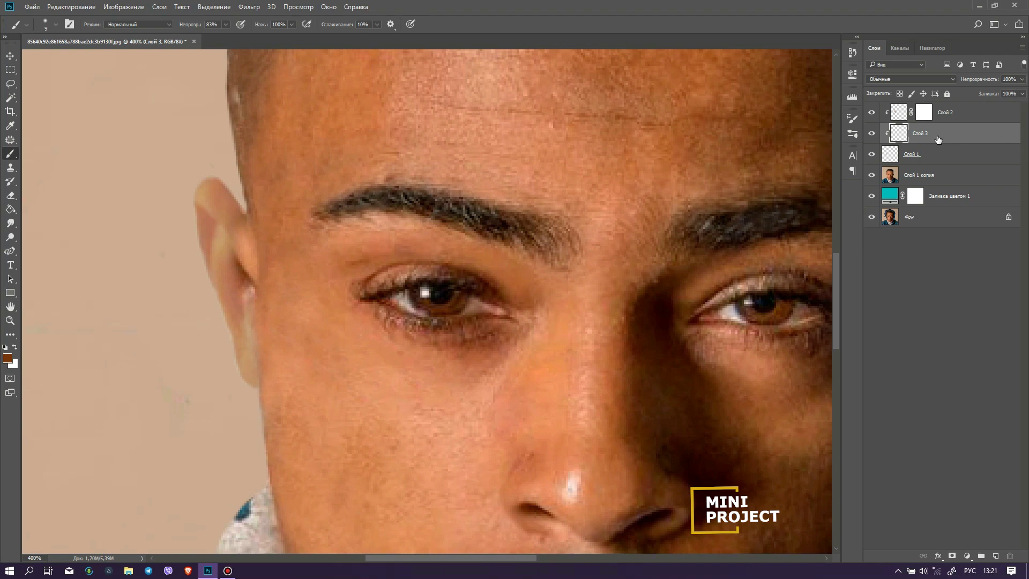
pyautogui.moveTo(937, 139); pyautogui.dragTo(935, 106)
pyautogui.click(226, 24)
pyautogui.moveTo(229, 36); pyautogui.dragTo(192, 38)
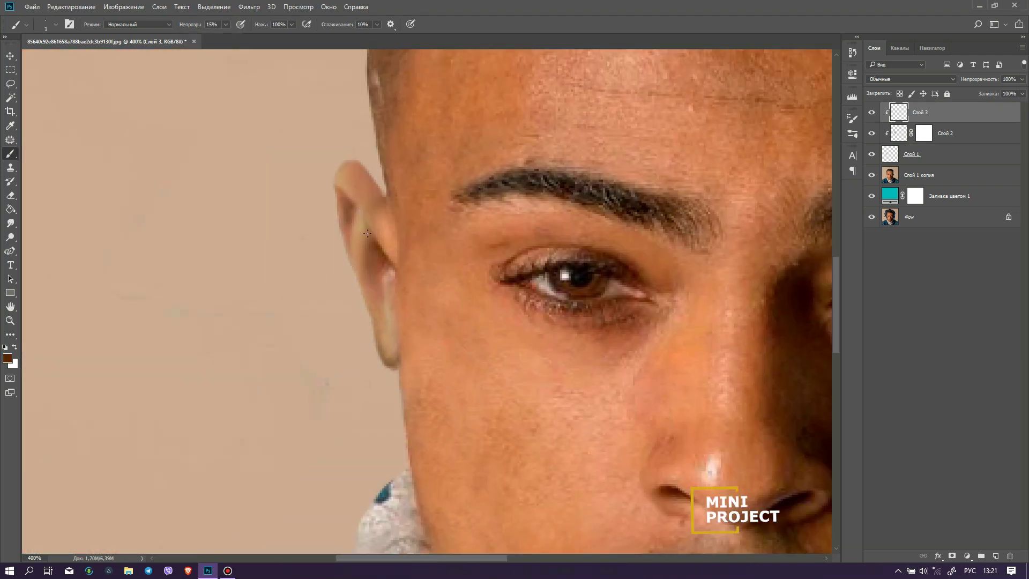
# Reduce the opacity of the ear's brown shading layer.
pyautogui.hotkey('ctrl', '-')
pyautogui.click(1023, 79)
pyautogui.moveTo(1022, 91); pyautogui.dragTo(984, 94)
# Add a new layer and touch up the ear with a larger brush in a skin tone sampled from the face.
pyautogui.click(996, 556)
pyautogui.hotkey('ctrl', '+')
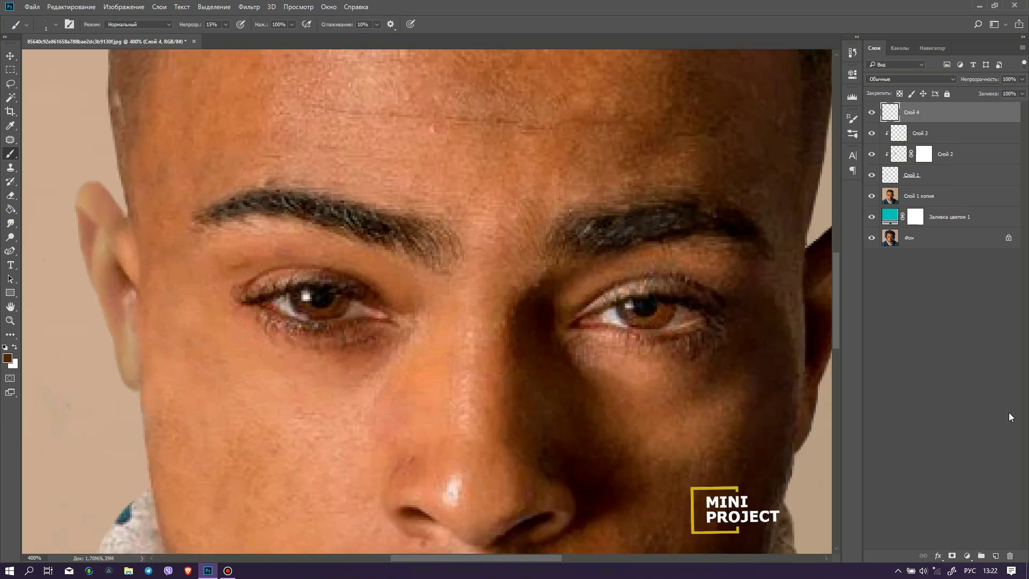
pyautogui.moveTo(124, 227); pyautogui.dragTo(203, 268)
pyautogui.keyDown('alt'); pyautogui.click(203, 279); pyautogui.keyUp('alt')
pyautogui.press(']')
pyautogui.press(']')
pyautogui.press(']')
pyautogui.press(']')
pyautogui.press(']')
pyautogui.press(']')
pyautogui.press(']')
pyautogui.press(']')
# Tone the ear on new layers, changing the blending mode and lowering the layer opacity to match the face.
pyautogui.click(996, 555)
pyautogui.click(912, 79)
pyautogui.press('Escape')
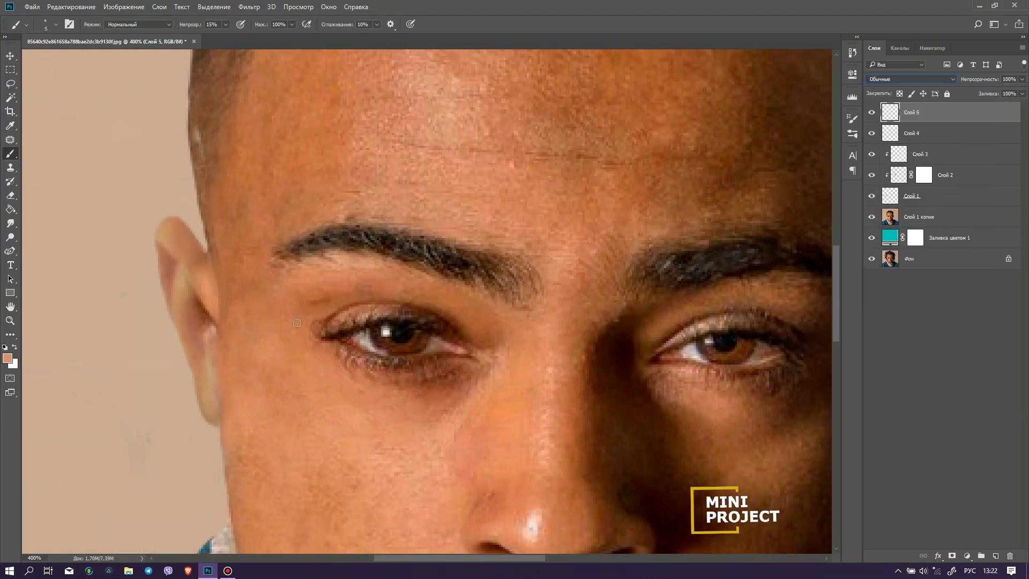
pyautogui.click(911, 79)
pyautogui.click(901, 313)
pyautogui.click(1022, 79)
pyautogui.moveTo(1021, 91); pyautogui.dragTo(994, 92)
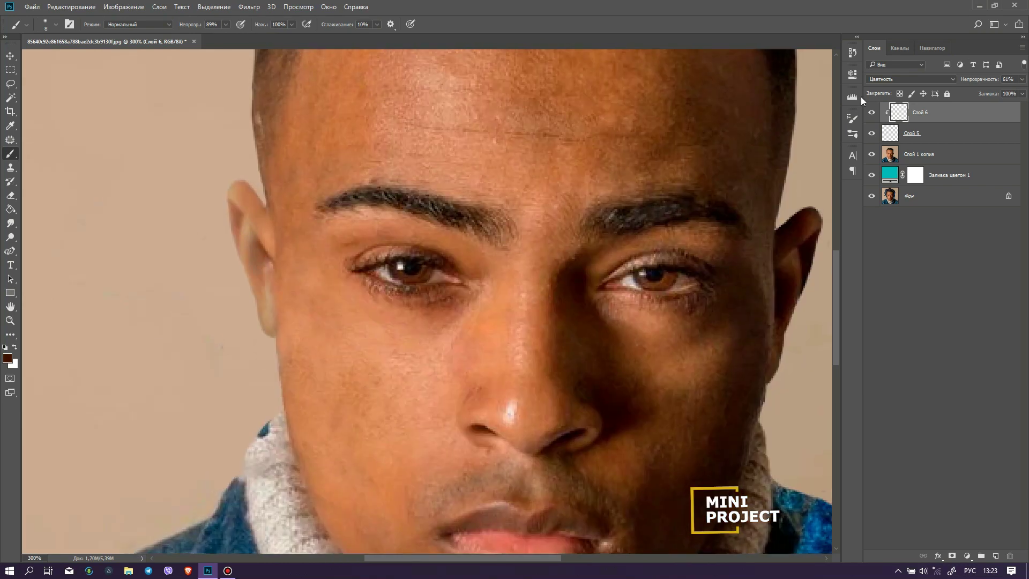
pyautogui.moveTo(976, 92); pyautogui.dragTo(981, 92)
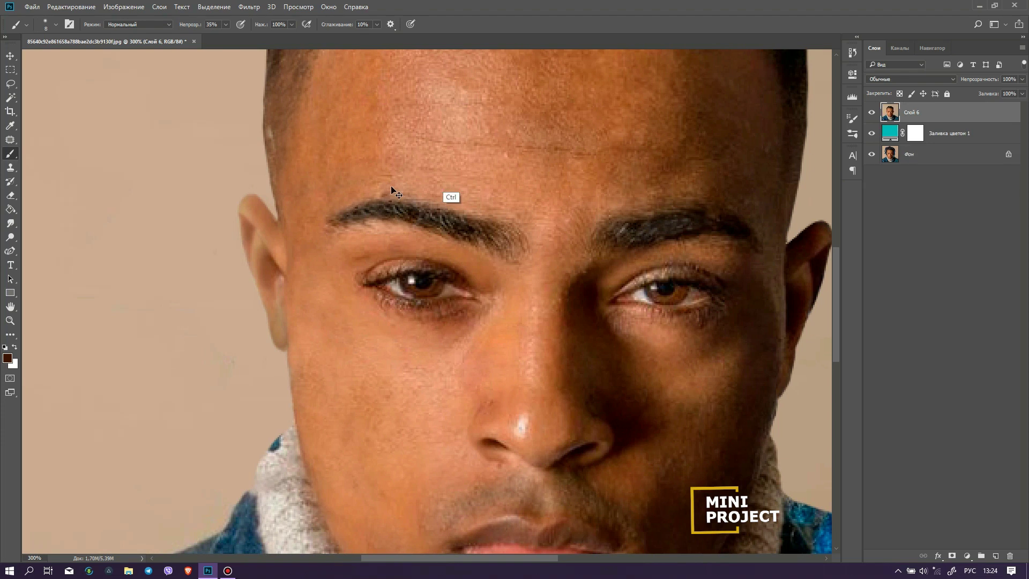
# Patch the area around the lit-side ear, and paint sampled brown tones over the ear on a new layer at 14% brush opacity.
pyautogui.press('j')
pyautogui.moveTo(215, 188)
pyautogui.mouseDown()
pyautogui.moveTo(244, 263)
pyautogui.moveTo(253, 220)
pyautogui.mouseUp()
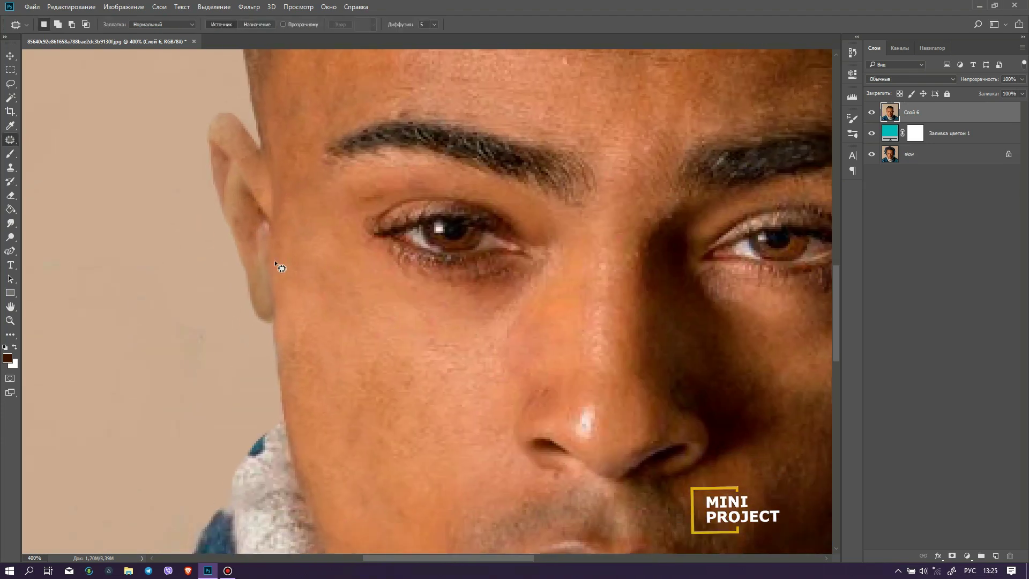
pyautogui.click(996, 556)
pyautogui.hotkey('alt', 'b')
pyautogui.press('Escape')
pyautogui.press('b')
pyautogui.keyDown('alt'); pyautogui.click(241, 214); pyautogui.keyUp('alt')
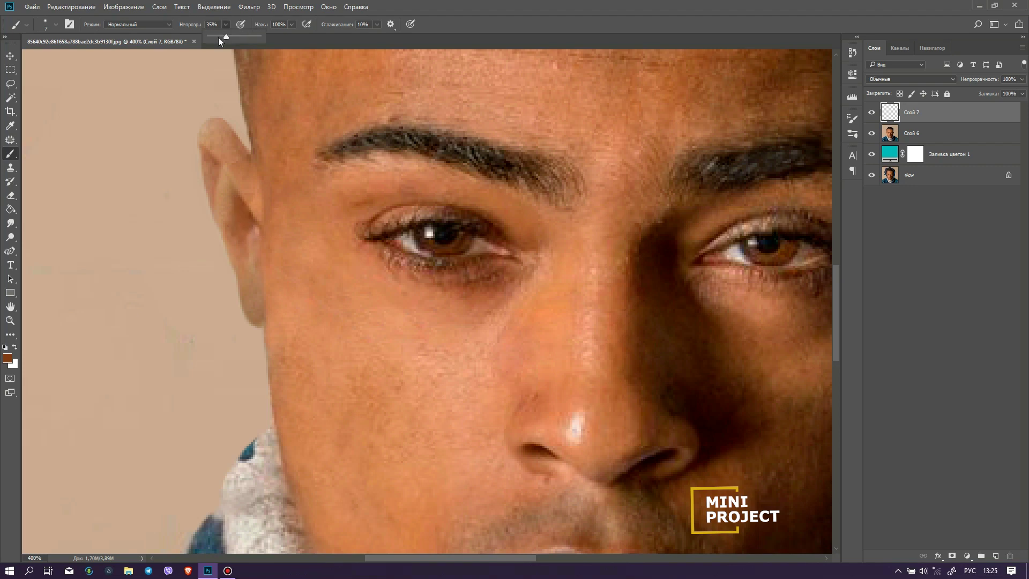
pyautogui.scroll(2, 254, 288)
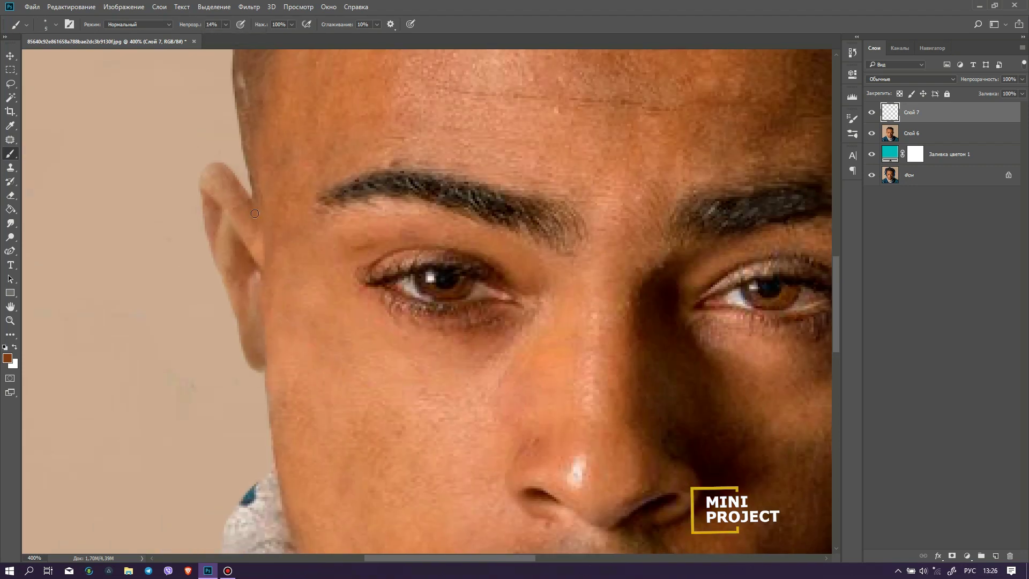
pyautogui.moveTo(263, 324); pyautogui.dragTo(247, 280)
# Refine the ear's shading with a lighter skin tone and merge the paint layer with the portrait layer.
pyautogui.hotkey('ctrl', '-')
pyautogui.hotkey('ctrl', '-')
pyautogui.hotkey('ctrl', '+')
pyautogui.hotkey('ctrl', '+')
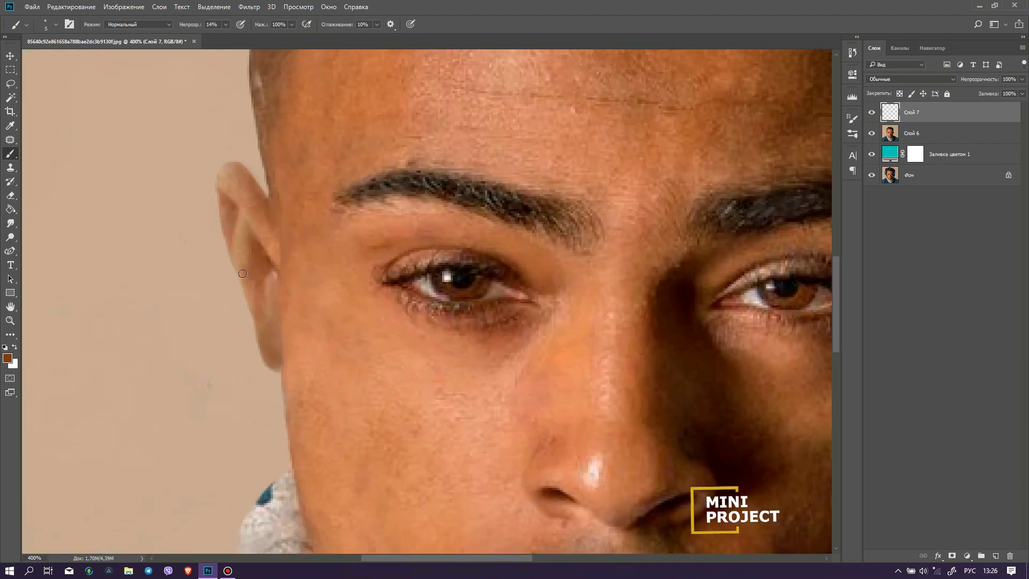
pyautogui.moveTo(492, 320); pyautogui.dragTo(381, 233)
pyautogui.hotkey('ctrl', '0')
pyautogui.scroll(5, 247, 236)
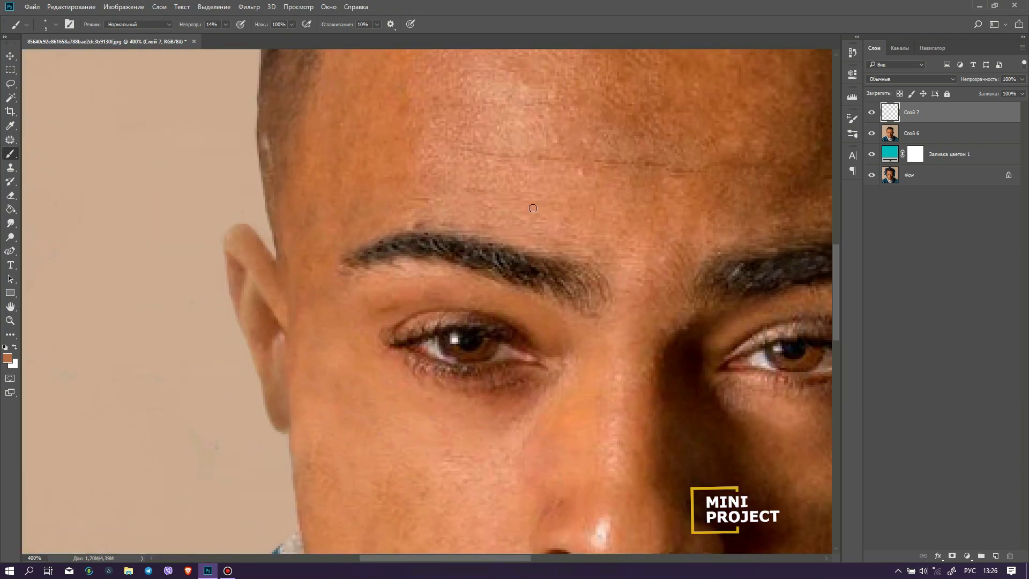
pyautogui.keyDown('ctrl'); pyautogui.click(912, 133); pyautogui.keyUp('ctrl')
pyautogui.hotkey('ctrl', 'e')
# Add a Curves adjustment clipped to the portrait layer and pull the shadows slightly down.
pyautogui.scroll(-3, 396, 263)
pyautogui.click(967, 556)
pyautogui.click(938, 391)
pyautogui.click(759, 260)
pyautogui.moveTo(744, 208); pyautogui.dragTo(744, 211)
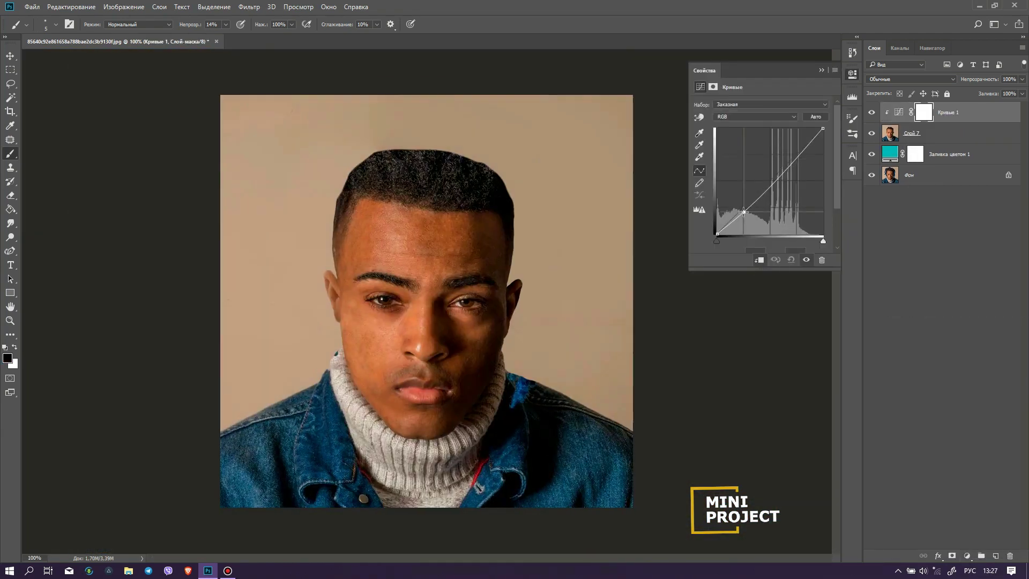
# Invert the Curves adjustment's mask and reveal the darkening only on the lit-side ear with a white brush.
pyautogui.hotkey('ctrl', 'i')
pyautogui.press('x')
pyautogui.hotkey('ctrl', '+')
pyautogui.hotkey('ctrl', '+')
pyautogui.moveTo(243, 223); pyautogui.dragTo(298, 223)
pyautogui.press(']')
pyautogui.press(']')
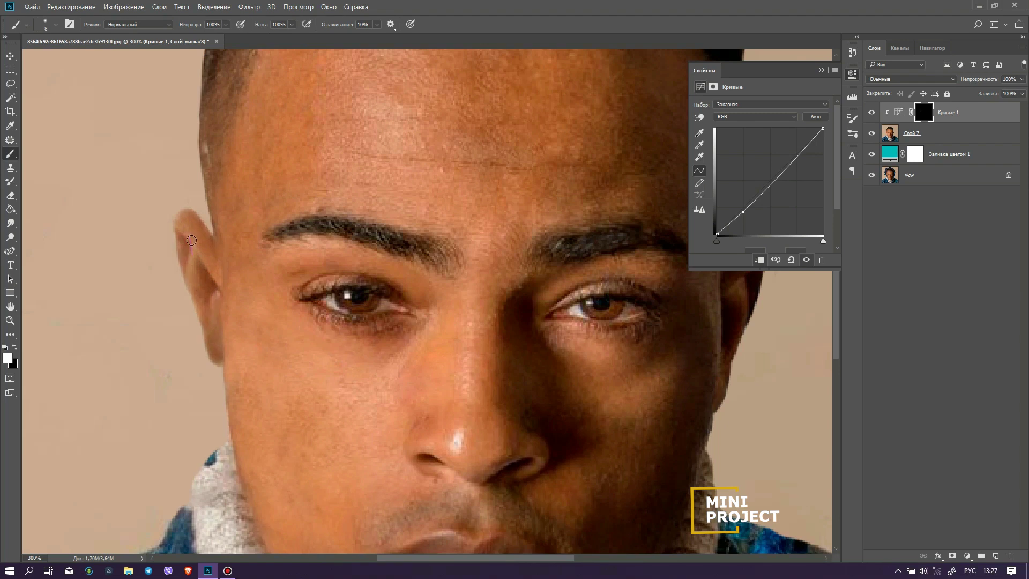
pyautogui.hotkey('ctrl', '-')
# Add a clipped Levels adjustment using a copy of the Curves mask, with black input 22 and midtones 1.11.
pyautogui.click(967, 556)
pyautogui.click(922, 372)
pyautogui.moveTo(722, 181); pyautogui.dragTo(723, 182)
pyautogui.moveTo(923, 133); pyautogui.dragTo(923, 113)
pyautogui.press('Return')
pyautogui.click(899, 112)
pyautogui.moveTo(716, 178); pyautogui.dragTo(717, 178)
pyautogui.moveTo(764, 178); pyautogui.dragTo(760, 178)
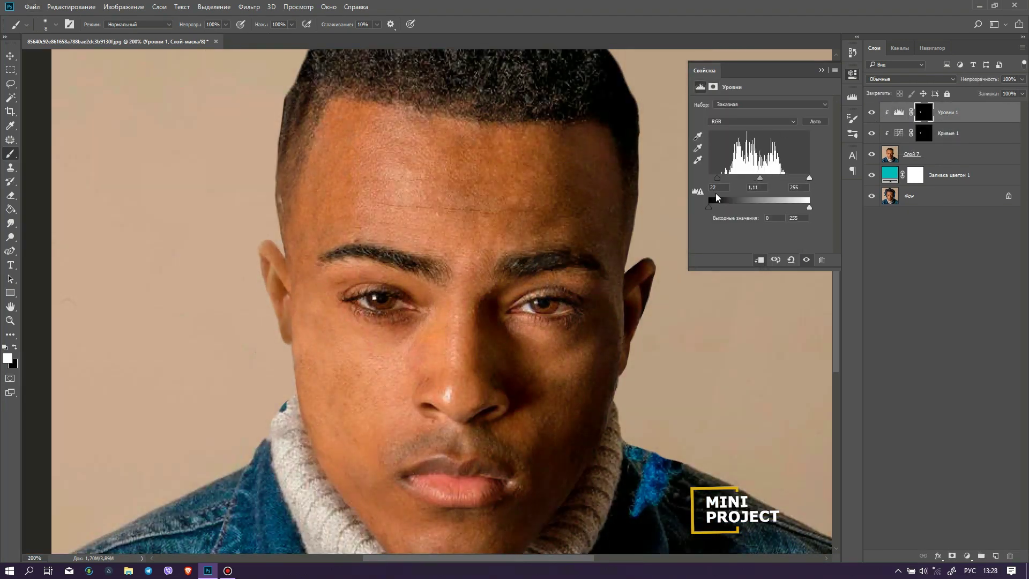
# Add a new layer clipped above the Levels adjustment and paint a sampled skin tone over the lit-side ear.
pyautogui.click(872, 116)
pyautogui.hotkey('ctrl', '-')
pyautogui.hotkey('ctrl', '+')
pyautogui.hotkey('ctrl', '+')
pyautogui.hotkey('ctrl', '+')
pyautogui.moveTo(202, 121); pyautogui.dragTo(319, 116)
pyautogui.click(996, 556)
pyautogui.hotkey('ctrl', 'alt', 'g')
pyautogui.keyDown('alt'); pyautogui.click(171, 250); pyautogui.keyUp('alt')
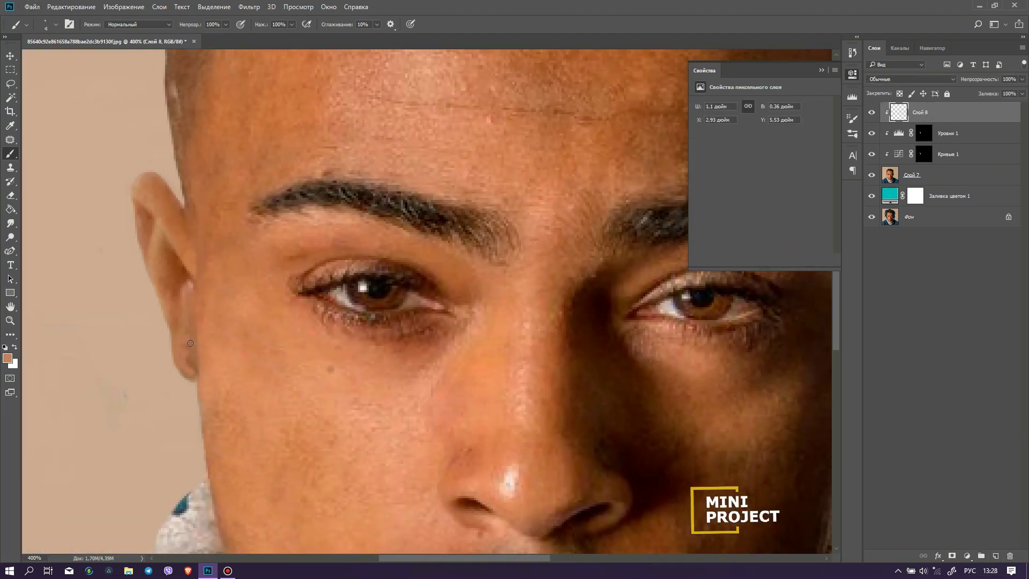
# Apply a filter to the painted ear layer, lower the layer's opacity to 48%, and filter it once more.
pyautogui.click(249, 7)
pyautogui.moveTo(260, 165)
pyautogui.click(479, 215)
pyautogui.moveTo(596, 249); pyautogui.dragTo(593, 249)
pyautogui.click(731, 105)
pyautogui.moveTo(1022, 79); pyautogui.dragTo(999, 91)
pyautogui.hotkey('ctrl', '-')
pyautogui.hotkey('ctrl', '-')
pyautogui.click(249, 7)
pyautogui.click(478, 214)
pyautogui.click(731, 105)
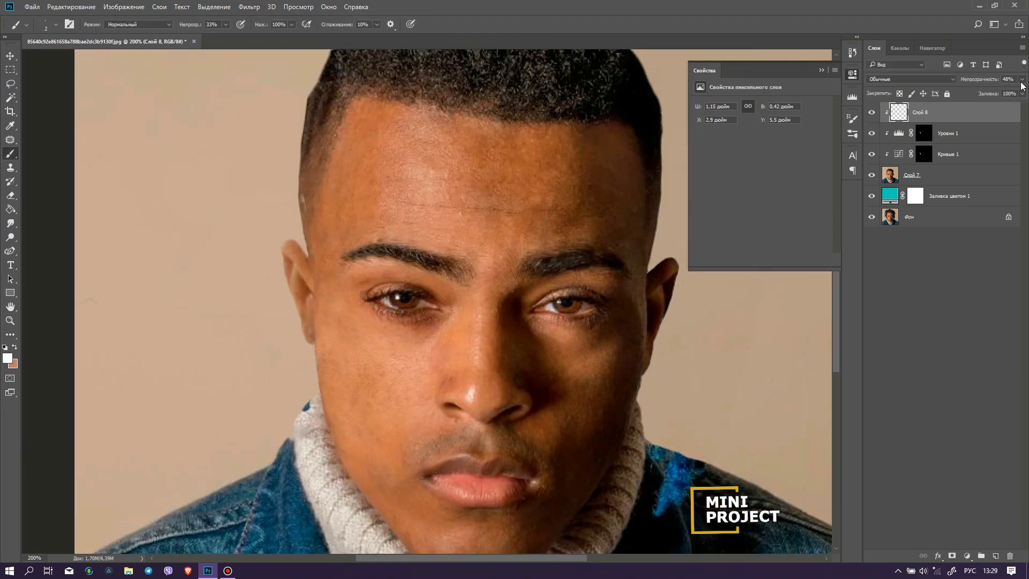
# Paint sampled skin tones over the lower ear at 14% brush opacity, using a smaller brush for the details.
pyautogui.scroll(2, 345, 309)
pyautogui.keyDown('alt'); pyautogui.click(281, 349); pyautogui.keyUp('alt')
pyautogui.moveTo(225, 25); pyautogui.dragTo(239, 37)
pyautogui.click(56, 25)
pyautogui.moveTo(61, 57); pyautogui.dragTo(65, 57)
pyautogui.keyDown('alt'); pyautogui.click(271, 349); pyautogui.keyUp('alt')
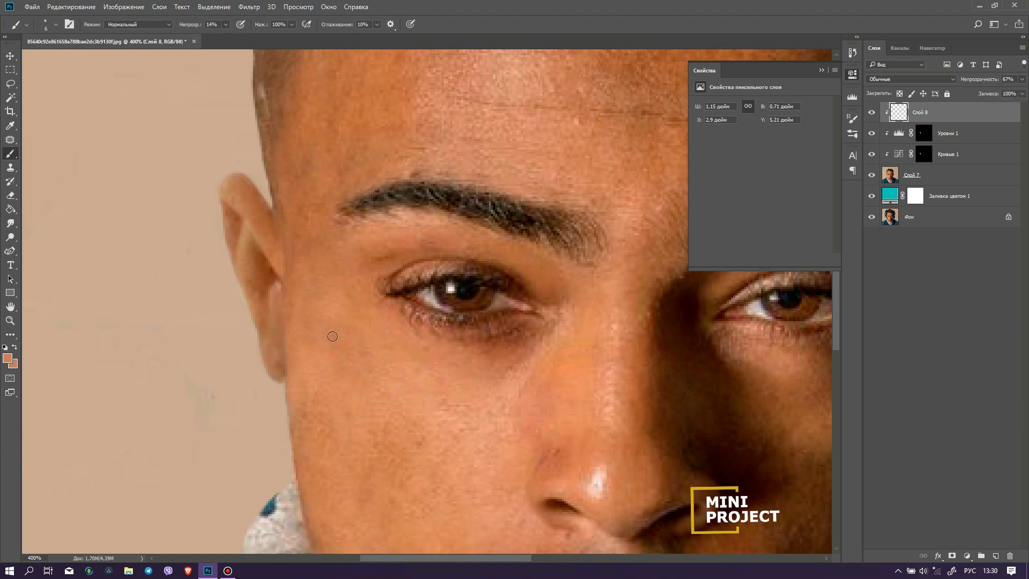
pyautogui.click(821, 71)
pyautogui.press('[')
pyautogui.press('[')
pyautogui.press('[')
pyautogui.keyDown('alt'); pyautogui.click(274, 332); pyautogui.keyUp('alt')
# Add another layer for lighter sampled ear tones, and merge the retouching layers into one portrait layer.
pyautogui.hotkey('ctrl', 'shift', 'alt', 'n')
pyautogui.keyDown('alt'); pyautogui.click(275, 307); pyautogui.keyUp('alt')
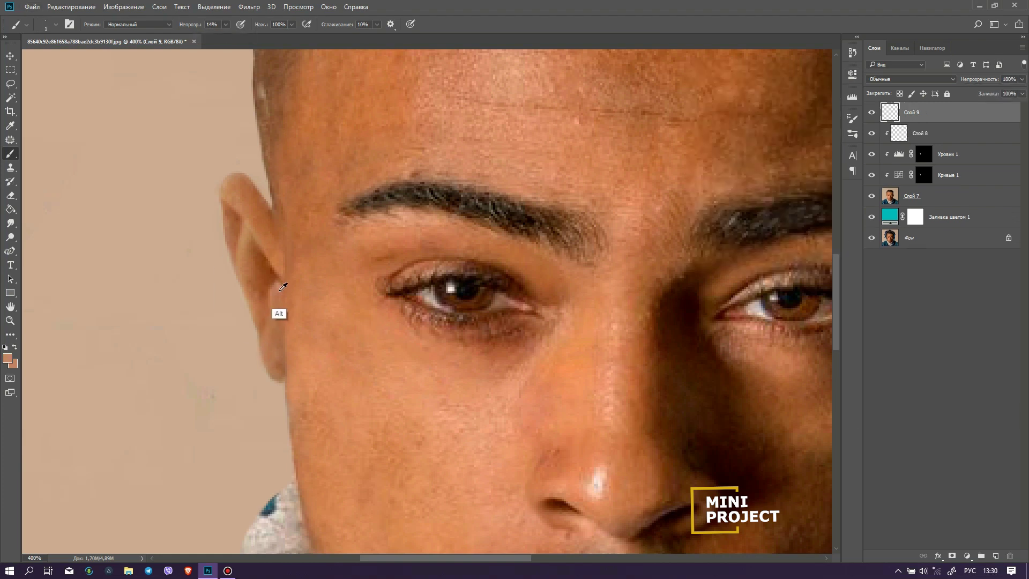
pyautogui.click(249, 7)
pyautogui.click(279, 168)
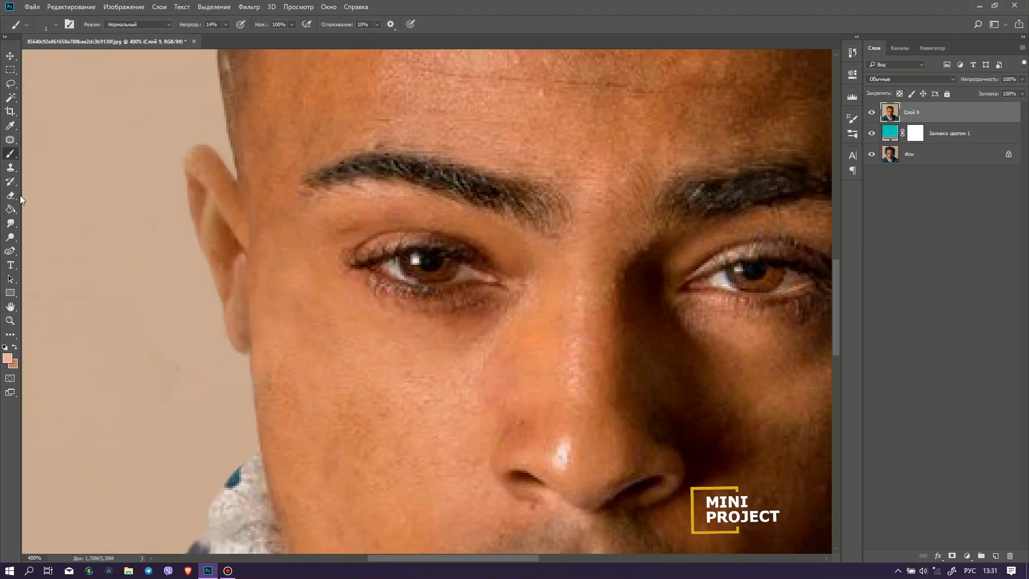
pyautogui.press('s')
pyautogui.hotkey('ctrl', '1')
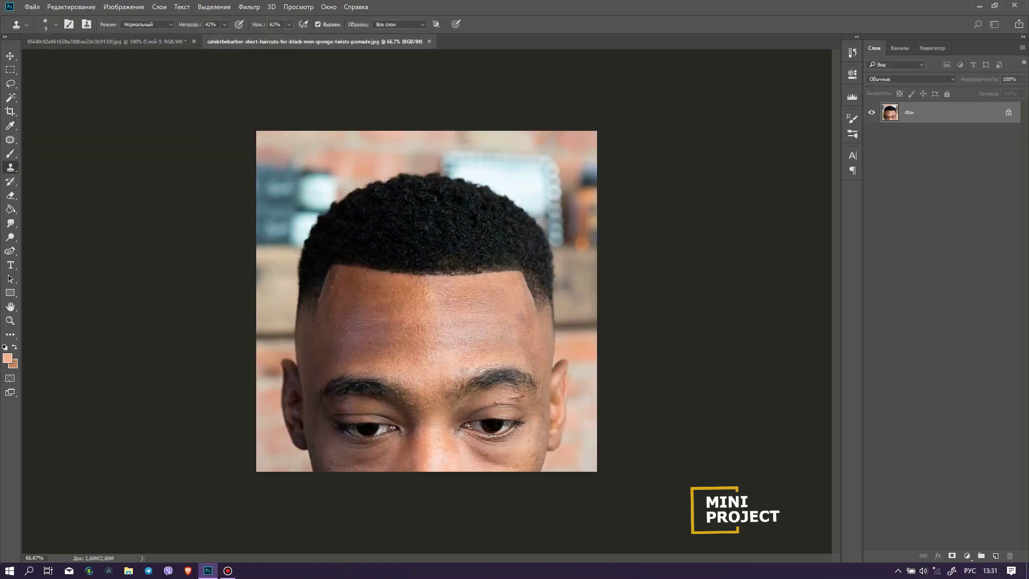
# Copy the lassoed haircut from the reference photo into the portrait, flip it horizontally, and scale it to the head.
pyautogui.moveTo(288, 302); pyautogui.dragTo(566, 280)
pyautogui.moveTo(288, 349); pyautogui.dragTo(287, 303)
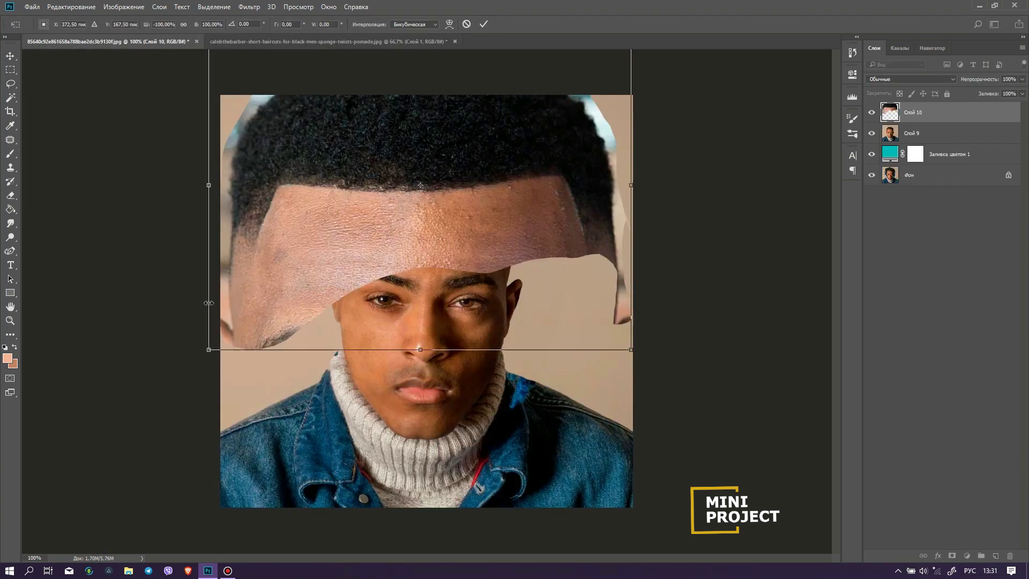
pyautogui.moveTo(632, 345)
pyautogui.mouseDown()
pyautogui.moveTo(533, 278)
pyautogui.moveTo(531, 288)
pyautogui.mouseUp()
pyautogui.moveTo(323, 115); pyautogui.dragTo(309, 117)
# Warp the pasted haircut to fit the head's outline, temples and hairline, and apply the transformation.
pyautogui.click(449, 24)
pyautogui.moveTo(526, 288); pyautogui.dragTo(505, 303)
pyautogui.moveTo(545, 122); pyautogui.dragTo(520, 138)
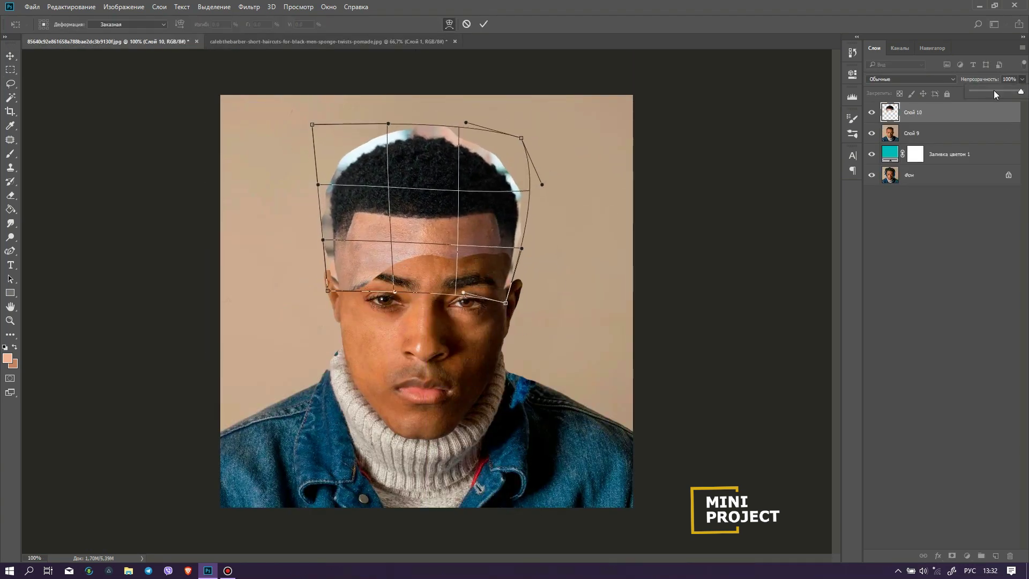
pyautogui.scroll(1, 441, 250)
pyautogui.moveTo(570, 355); pyautogui.dragTo(586, 354)
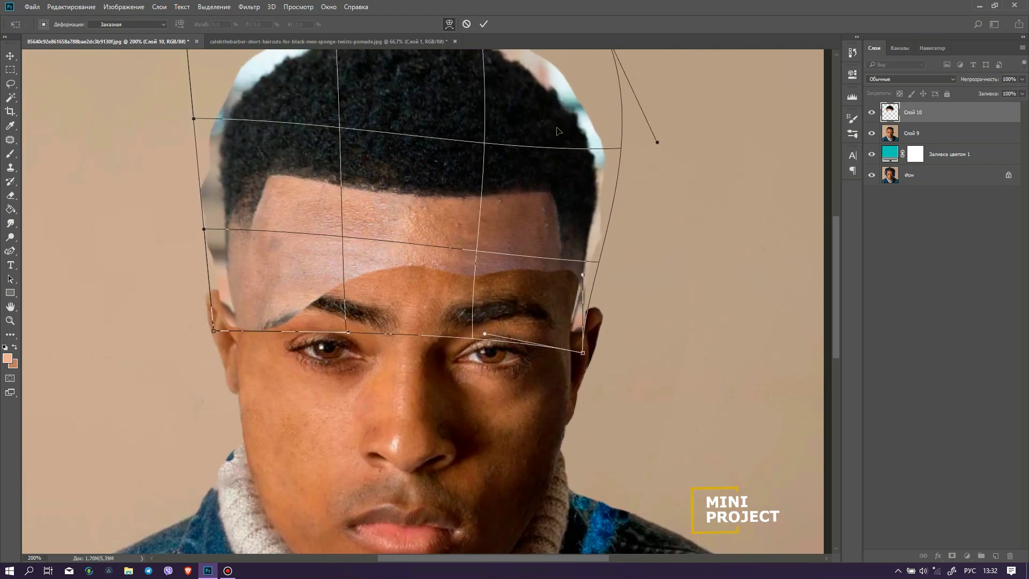
pyautogui.scroll(2, 549, 63)
pyautogui.scroll(-1, 549, 62)
pyautogui.moveTo(389, 127); pyautogui.dragTo(386, 114)
pyautogui.moveTo(467, 125); pyautogui.dragTo(477, 127)
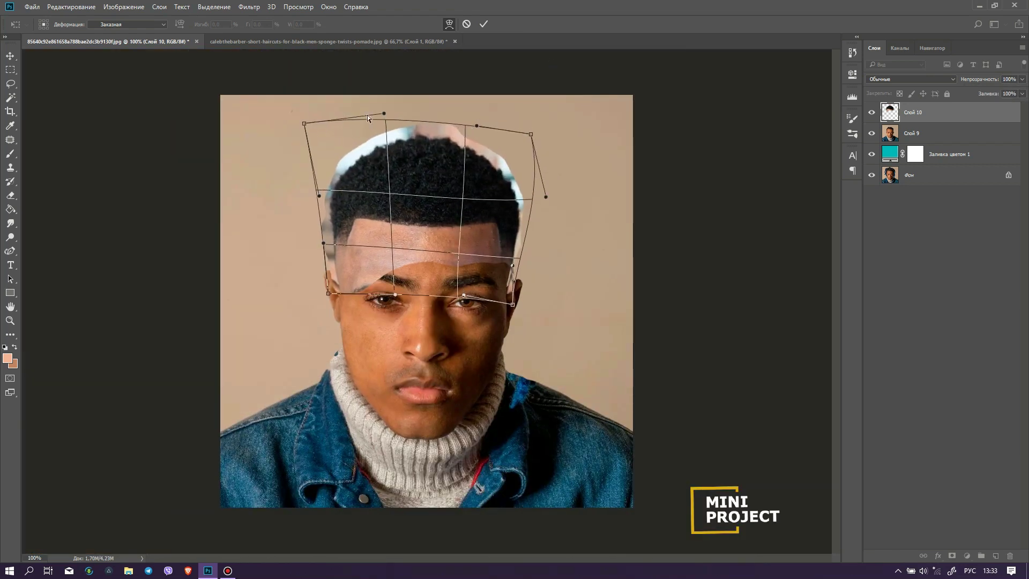
pyautogui.press('Return')
# Mask out the pasted forehead skin on the haircut layer and adjust its hue and lightness slightly with Hue/Saturation.
pyautogui.scroll(1, 427, 300)
pyautogui.scroll(1, 431, 209)
pyautogui.press('b')
pyautogui.press('d')
pyautogui.click(952, 556)
pyautogui.click(55, 24)
pyautogui.moveTo(231, 231); pyautogui.dragTo(590, 182)
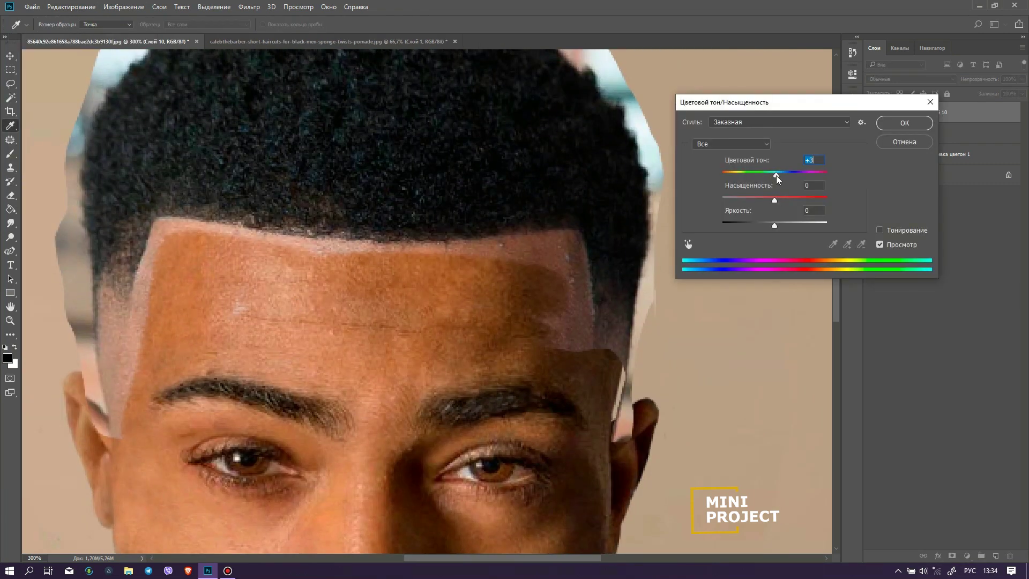
pyautogui.moveTo(774, 225)
pyautogui.mouseDown()
pyautogui.moveTo(763, 224)
pyautogui.moveTo(772, 224)
pyautogui.mouseUp()
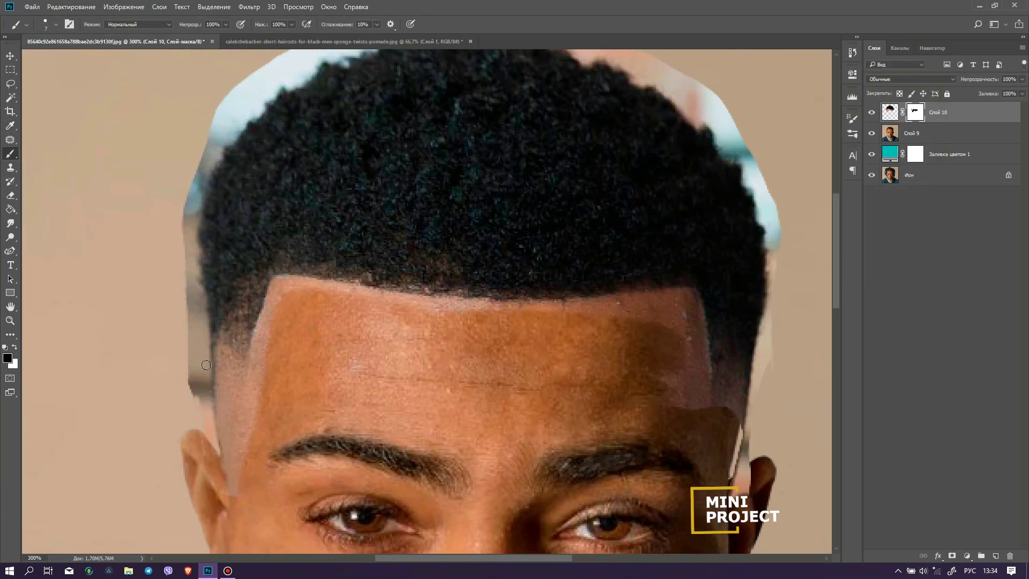
# Mask out the reference photo's background along the top of the haircut with a larger brush.
pyautogui.scroll(-1, 213, 444)
pyautogui.scroll(2, 270, 190)
pyautogui.press(']')
pyautogui.moveTo(228, 212); pyautogui.dragTo(184, 214)
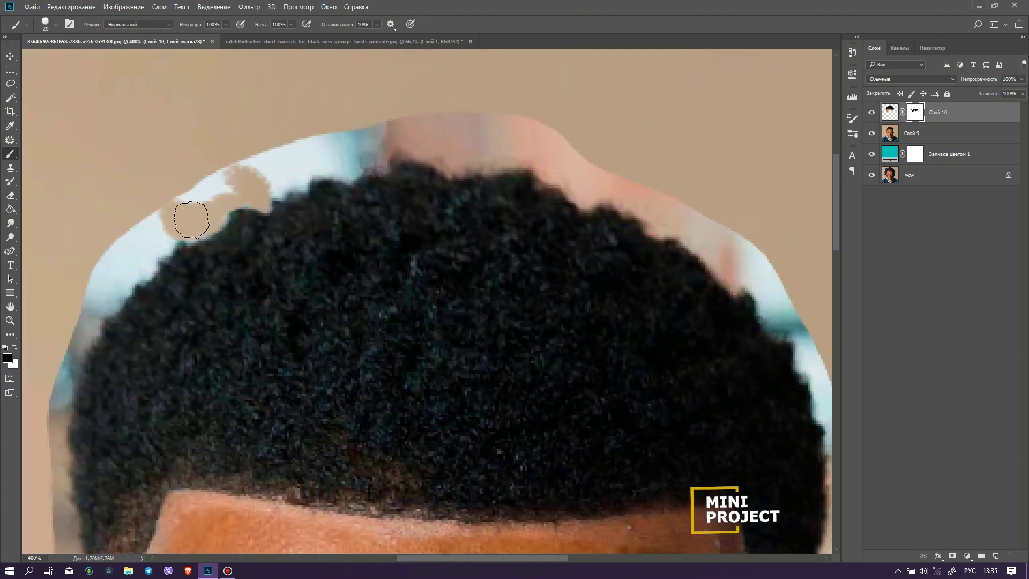
pyautogui.moveTo(278, 180)
pyautogui.mouseDown()
pyautogui.moveTo(345, 161)
pyautogui.moveTo(472, 156)
pyautogui.mouseUp()
pyautogui.hscroll(3, 356, 207)
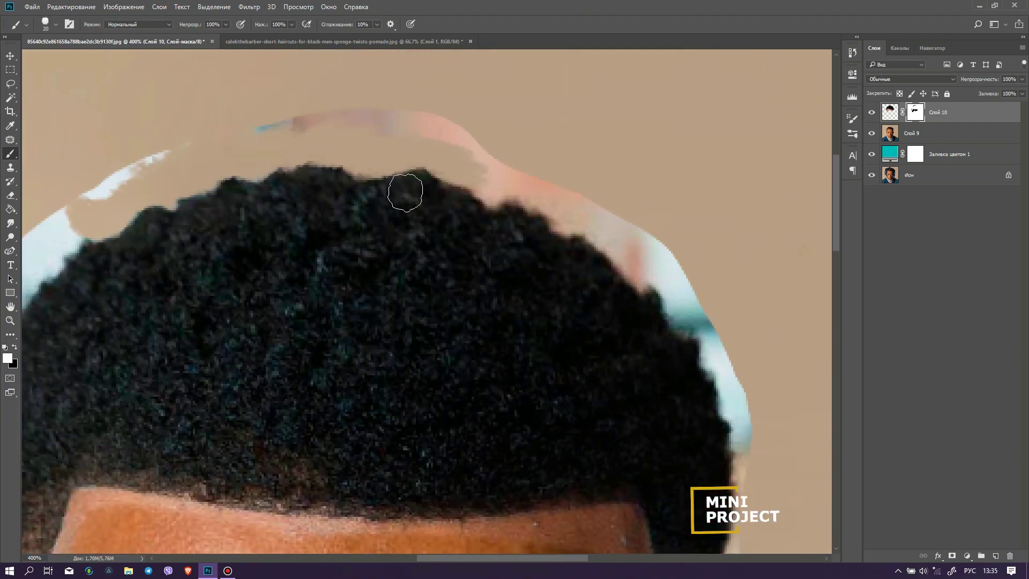
pyautogui.moveTo(430, 184); pyautogui.dragTo(584, 223)
# Mask out the remaining reference background along the shadow-side edge of the haircut.
pyautogui.scroll(-4, 553, 188)
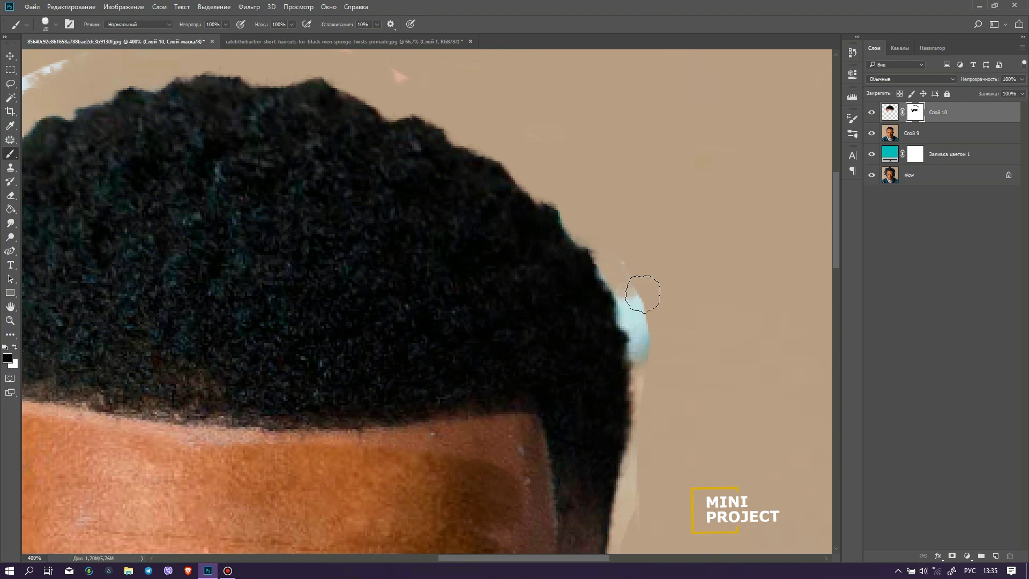
pyautogui.moveTo(614, 268); pyautogui.dragTo(609, 343)
pyautogui.scroll(-2, 609, 343)
pyautogui.scroll(-3, 609, 343)
pyautogui.hscroll(-10, 524, 444)
pyautogui.scroll(3, 557, 408)
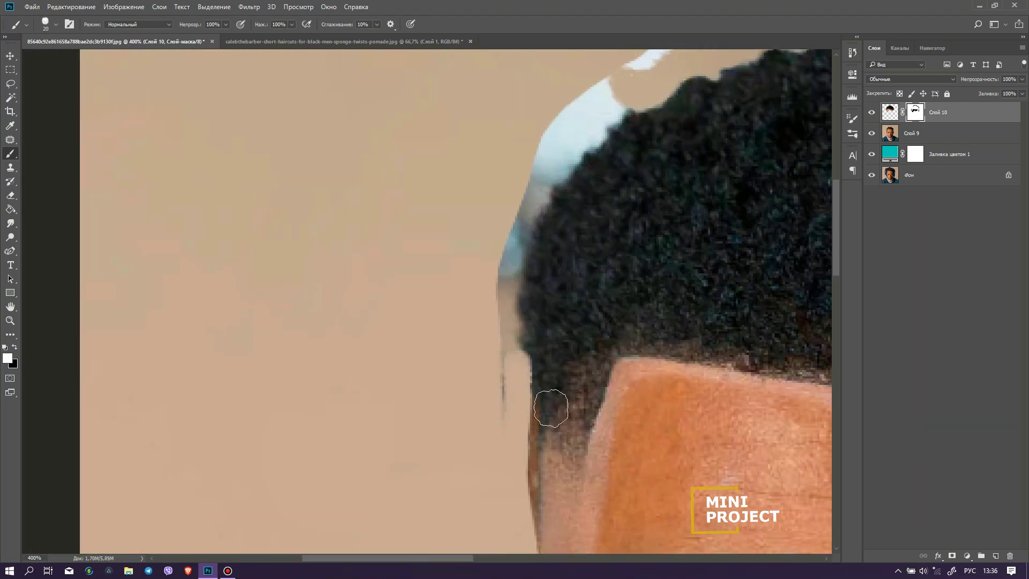
# Mask out the light background remnants along the lit-side edge and above the curls.
pyautogui.scroll(3, 508, 346)
pyautogui.hscroll(3, 509, 345)
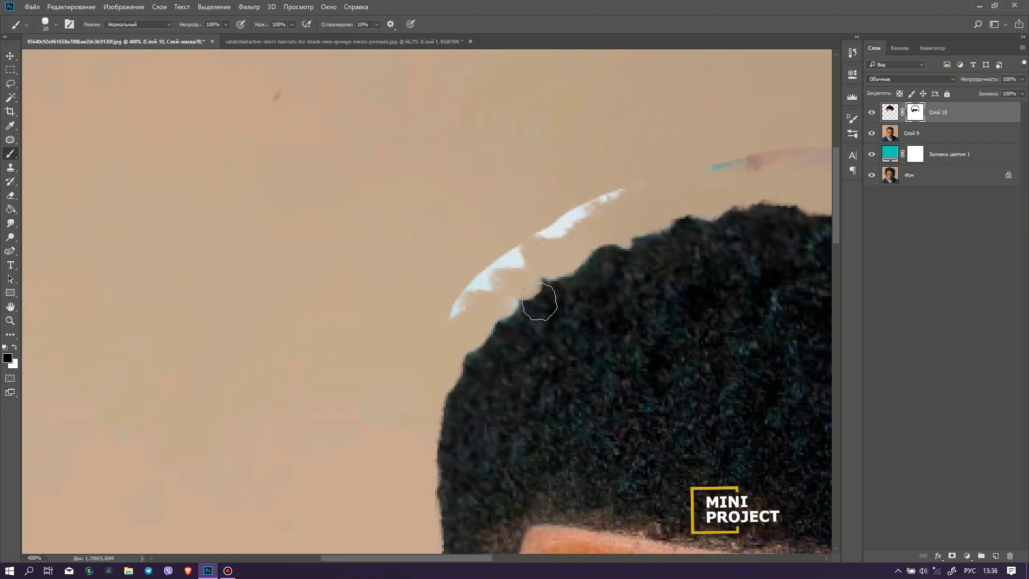
pyautogui.moveTo(597, 206); pyautogui.dragTo(394, 260)
pyautogui.moveTo(509, 221); pyautogui.dragTo(602, 207)
pyautogui.moveTo(697, 483); pyautogui.dragTo(544, 121)
# Blend the haircut's front hairline into the forehead by painting on the mask at 34% and 22% brush opacity.
pyautogui.press('[')
pyautogui.moveTo(697, 271); pyautogui.dragTo(737, 383)
pyautogui.moveTo(472, 273)
pyautogui.mouseDown()
pyautogui.moveTo(150, 379)
pyautogui.moveTo(171, 236)
pyautogui.mouseUp()
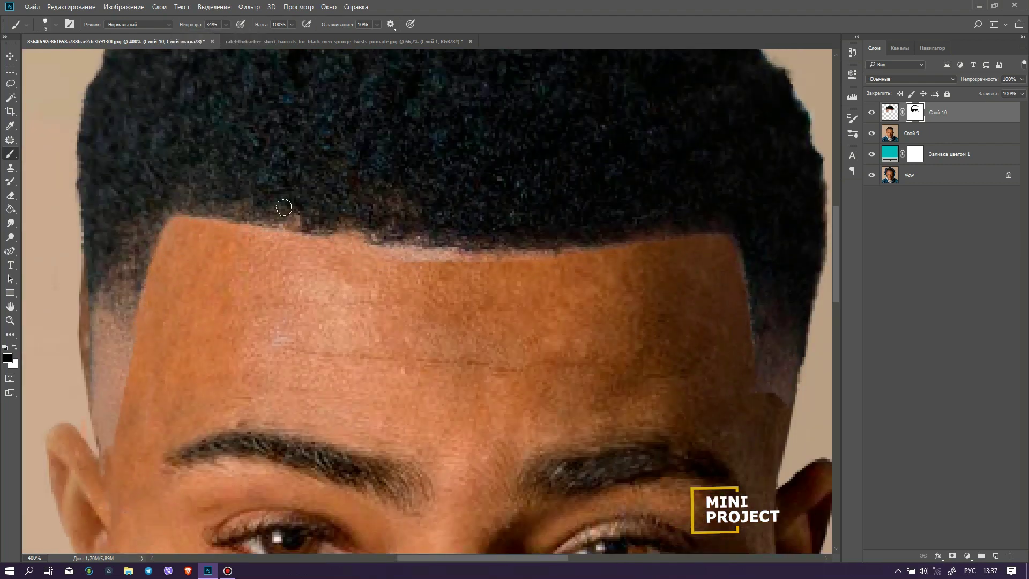
pyautogui.scroll(1, 229, 220)
pyautogui.hscroll(2, 230, 220)
pyautogui.hscroll(6, 354, 272)
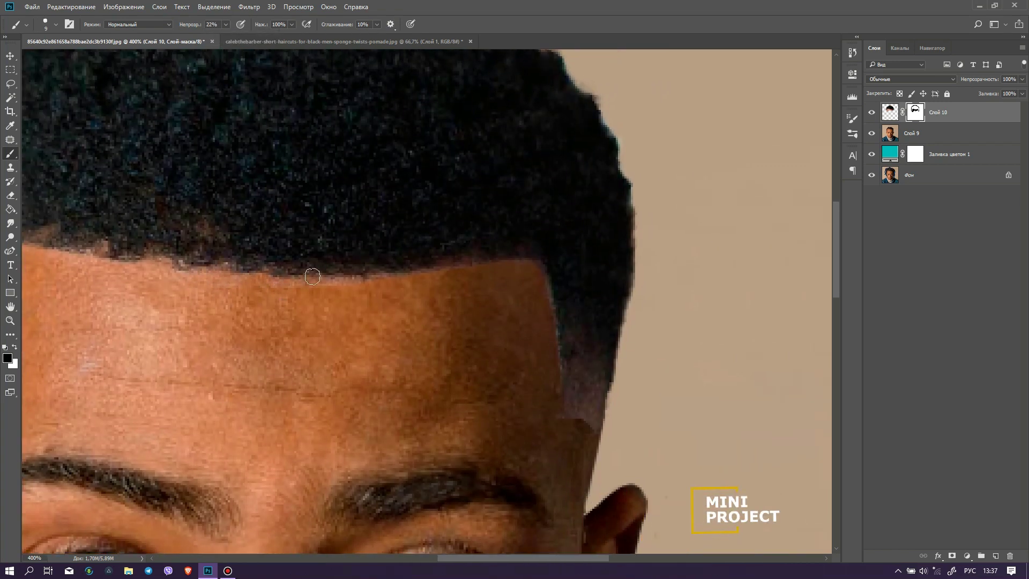
pyautogui.scroll(1, 370, 290)
pyautogui.hscroll(1, 437, 443)
# Blend the temple fades into the face on the haircut layer's mask with a larger brush.
pyautogui.press(']')
pyautogui.press(']')
pyautogui.hscroll(-7, 354, 376)
pyautogui.scroll(-1, 361, 390)
pyautogui.hotkey('ctrl', '-')
pyautogui.hotkey('ctrl', '-')
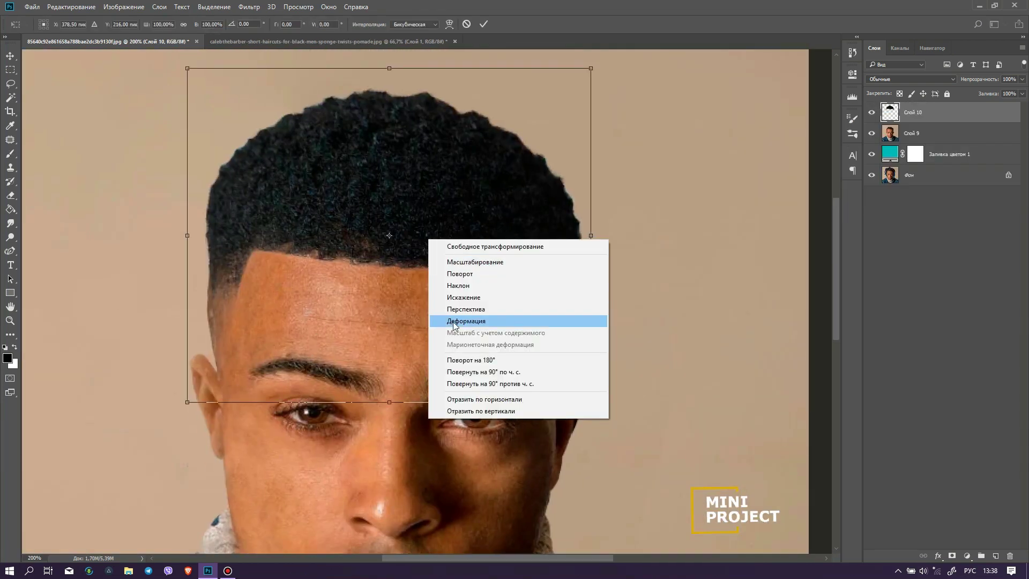
# Warp the haircut's lit-side edge so it fits the side of the head.
pyautogui.click(461, 322)
pyautogui.moveTo(180, 300); pyautogui.dragTo(172, 297)
pyautogui.moveTo(185, 179); pyautogui.dragTo(193, 184)
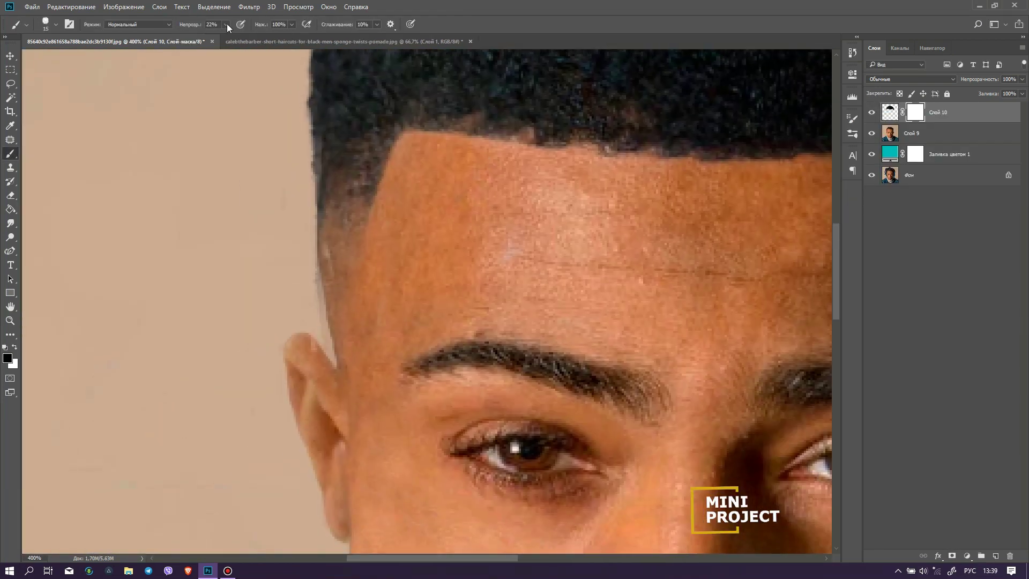
# Paint out the excess along the haircut's lit-side edge on the new layer mask at 100% brush opacity.
pyautogui.click(226, 25)
pyautogui.moveTo(307, 249); pyautogui.dragTo(323, 349)
pyautogui.moveTo(332, 161); pyautogui.dragTo(284, 432)
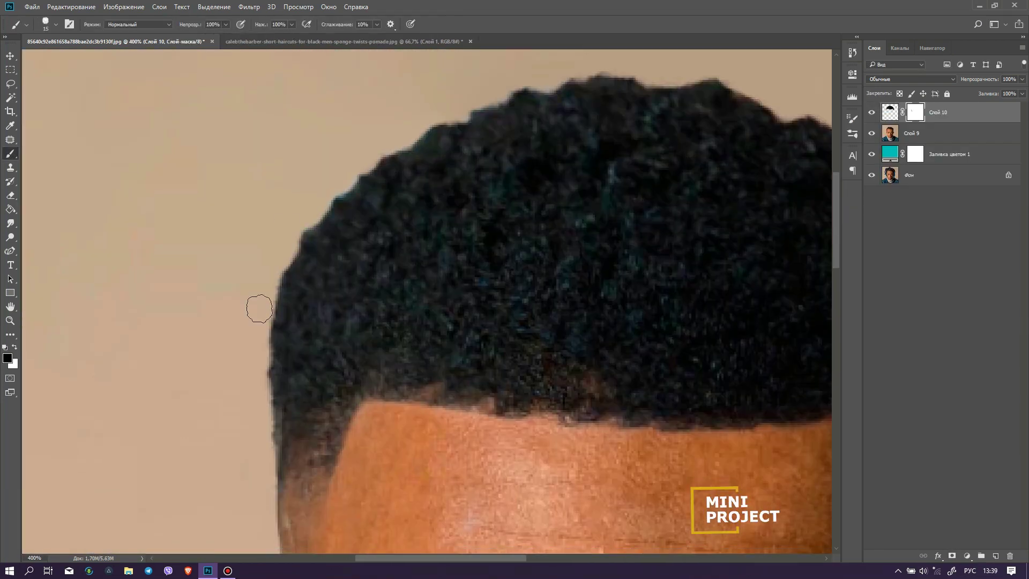
pyautogui.moveTo(285, 230); pyautogui.dragTo(268, 375)
pyautogui.scroll(-3, 345, 124)
pyautogui.scroll(1, 434, 176)
# Clean up the remaining outline of the haircut on its layer mask.
pyautogui.moveTo(416, 101); pyautogui.dragTo(455, 102)
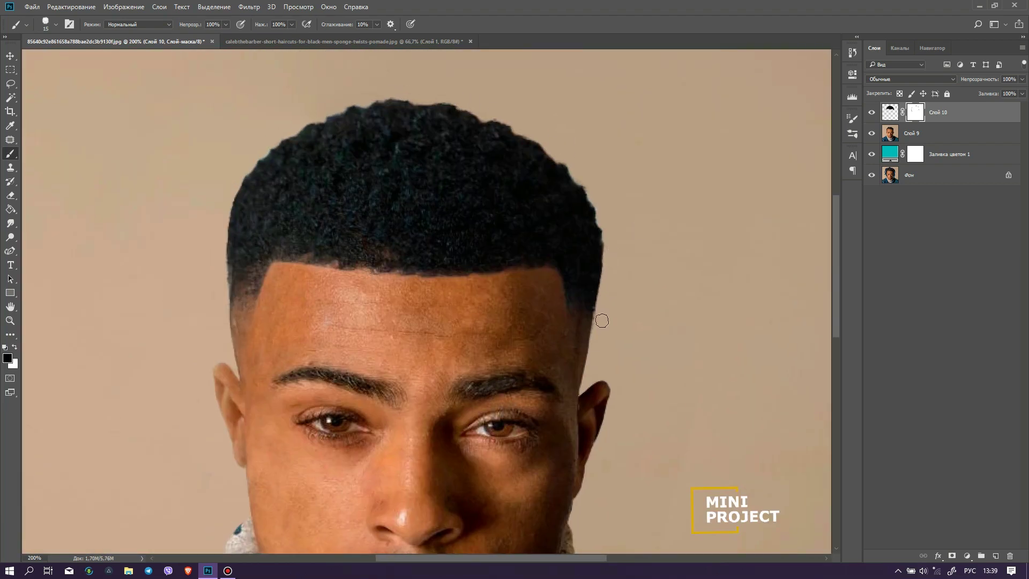
pyautogui.moveTo(363, 311); pyautogui.dragTo(361, 329)
pyautogui.moveTo(231, 215); pyautogui.dragTo(220, 279)
pyautogui.scroll(-2, 257, 139)
pyautogui.scroll(2, 441, 233)
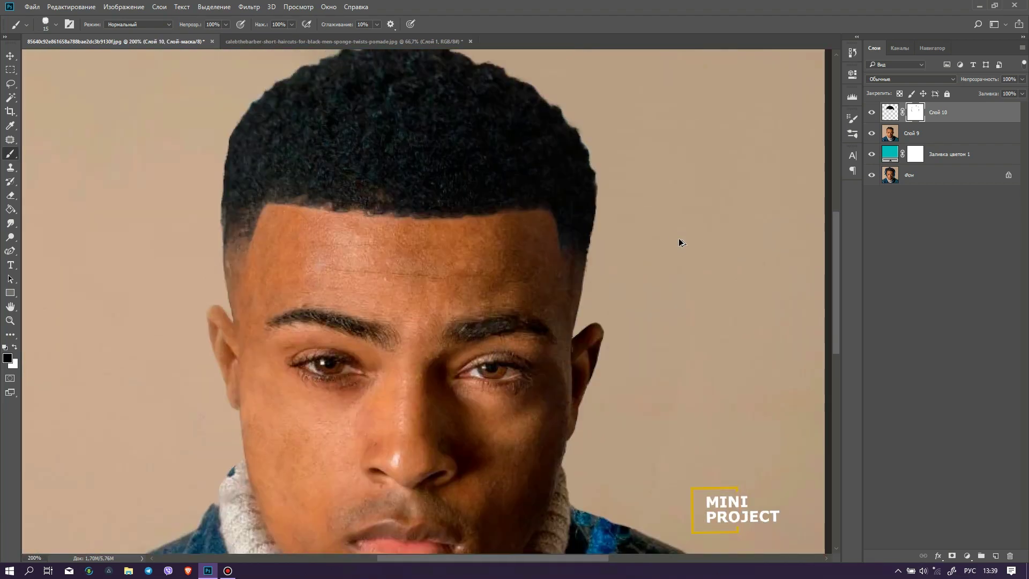
# Add a new layer and paint a sampled skin tone over the hair with a soft brush.
pyautogui.click(996, 556)
pyautogui.keyDown('alt'); pyautogui.click(523, 257); pyautogui.keyUp('alt')
pyautogui.click(56, 24)
pyautogui.moveTo(316, 136)
pyautogui.mouseDown()
pyautogui.moveTo(471, 161)
pyautogui.moveTo(386, 102)
pyautogui.mouseUp()
pyautogui.moveTo(385, 102); pyautogui.dragTo(376, 159)
pyautogui.moveTo(288, 152)
pyautogui.mouseDown()
pyautogui.moveTo(443, 248)
pyautogui.moveTo(567, 244)
pyautogui.moveTo(468, 163)
pyautogui.moveTo(476, 212)
pyautogui.mouseUp()
pyautogui.press(']')
# Change the hair tint layer's blending mode, lower its opacity, and touch up the hair with a smaller brush.
pyautogui.click(911, 79)
pyautogui.click(922, 119)
pyautogui.click(911, 80)
pyautogui.click(892, 315)
pyautogui.moveTo(980, 80); pyautogui.dragTo(947, 79)
pyautogui.press('[')
pyautogui.press('[')
pyautogui.moveTo(238, 188); pyautogui.dragTo(244, 173)
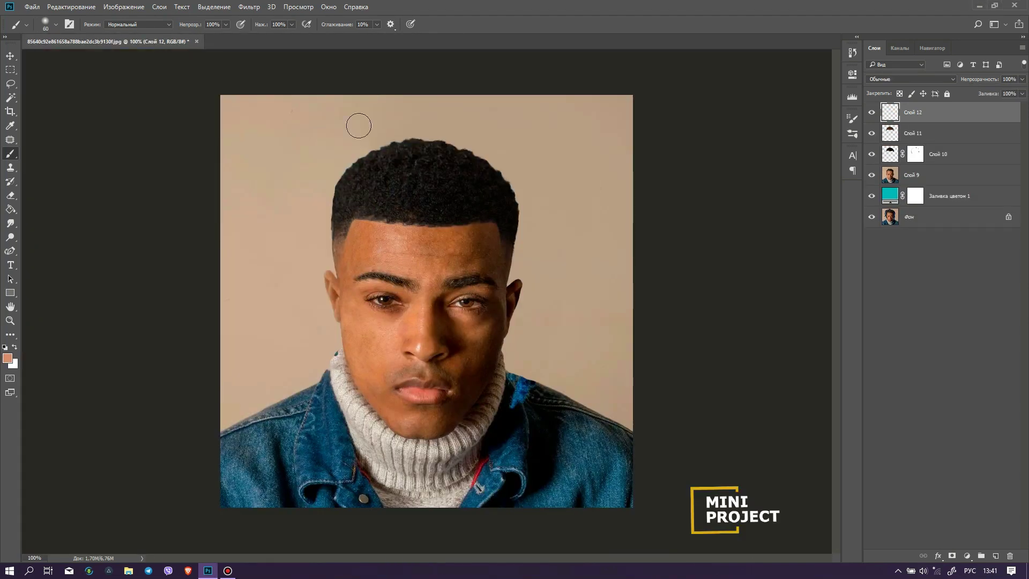
# Paint a warm brown tint over the hair on a new layer at 14% brush opacity and reduce the layer's opacity.
pyautogui.scroll(1, 446, 236)
pyautogui.press('[')
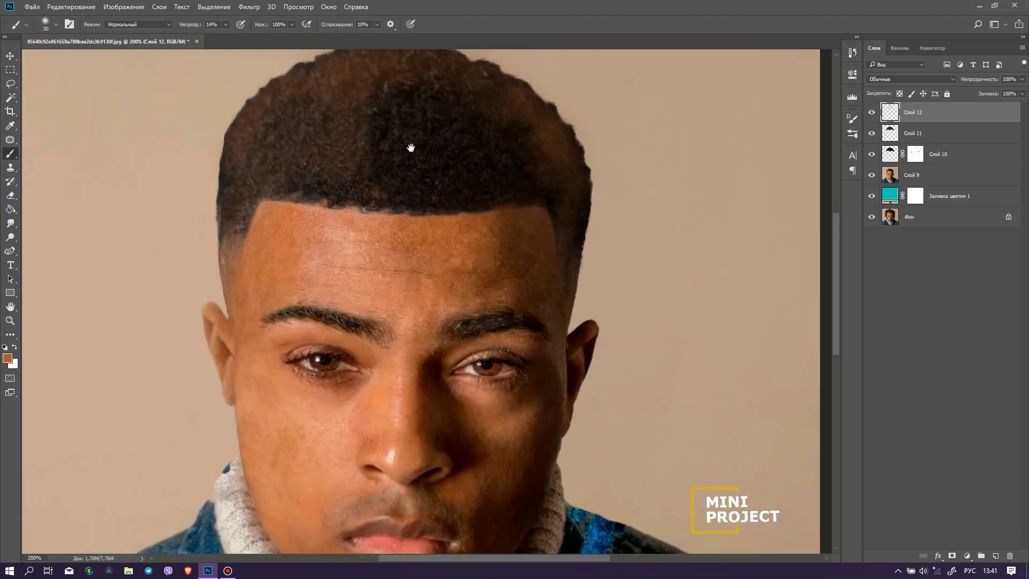
pyautogui.click(1022, 80)
pyautogui.moveTo(1021, 91); pyautogui.dragTo(980, 92)
pyautogui.click(872, 113)
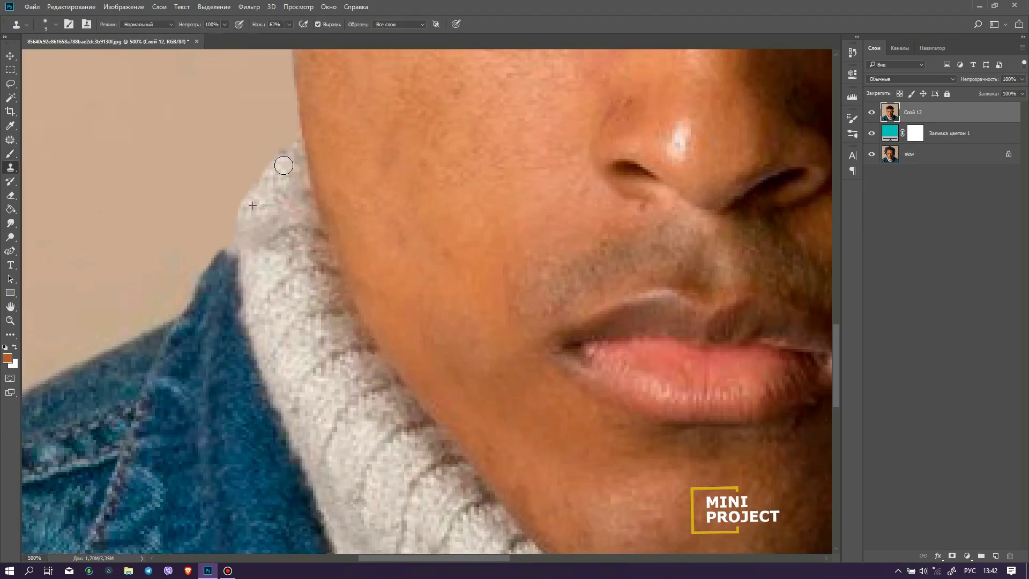
# Clone out the blue remnant on the turtleneck and the blue hair strands over the shadow-side jacket collar.
pyautogui.moveTo(284, 165); pyautogui.dragTo(291, 155)
pyautogui.moveTo(804, 514); pyautogui.dragTo(105, 352)
pyautogui.keyDown('alt'); pyautogui.click(409, 306); pyautogui.keyUp('alt')
pyautogui.click(420, 248)
pyautogui.moveTo(465, 260); pyautogui.dragTo(439, 323)
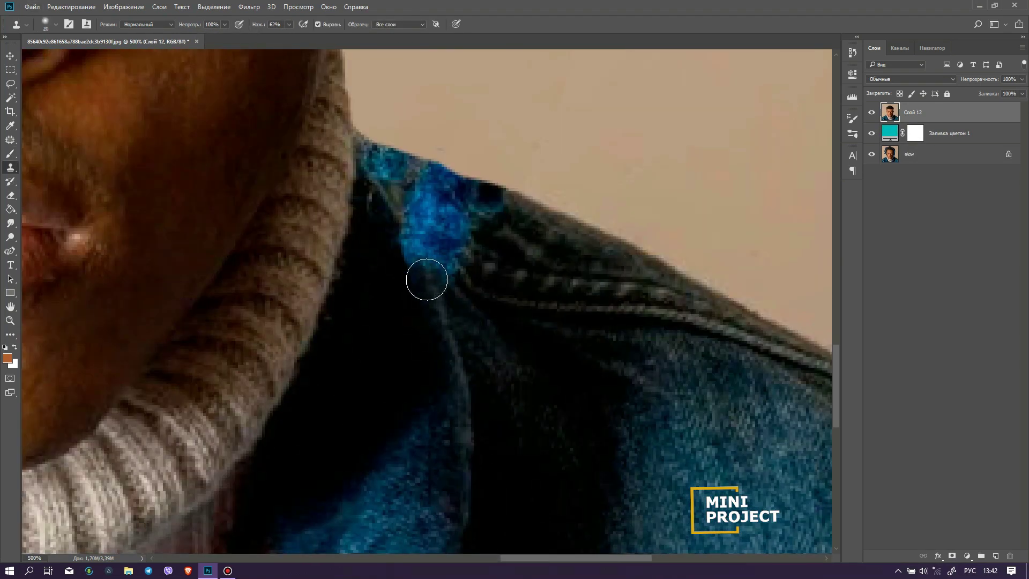
pyautogui.moveTo(393, 281); pyautogui.dragTo(374, 329)
pyautogui.keyDown('alt'); pyautogui.click(551, 324); pyautogui.keyUp('alt')
pyautogui.moveTo(469, 272); pyautogui.dragTo(454, 288)
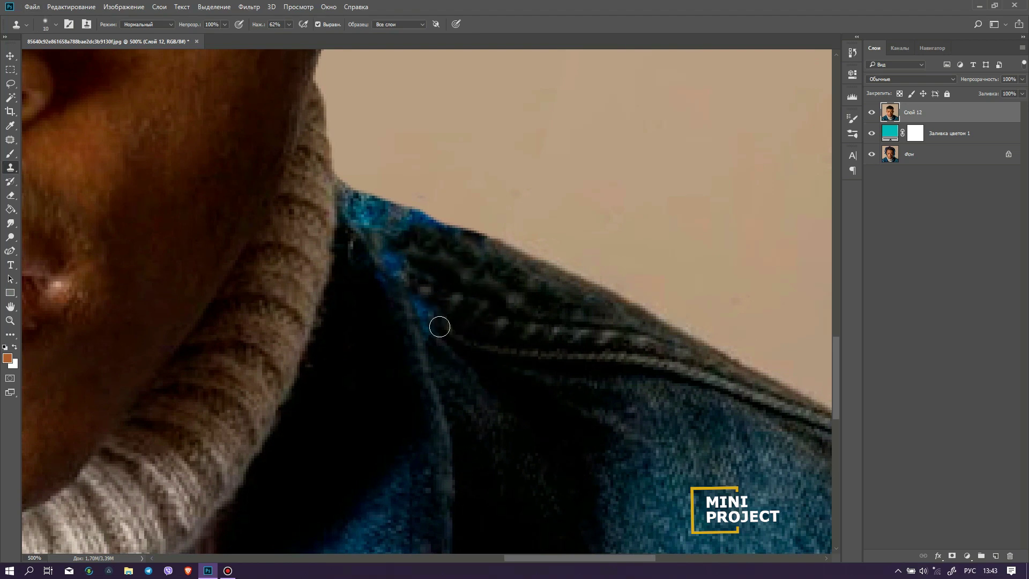
# Clone dark denim over the remaining blue near the collar and clean the shadow-side shoulder's edge.
pyautogui.scroll(2, 393, 328)
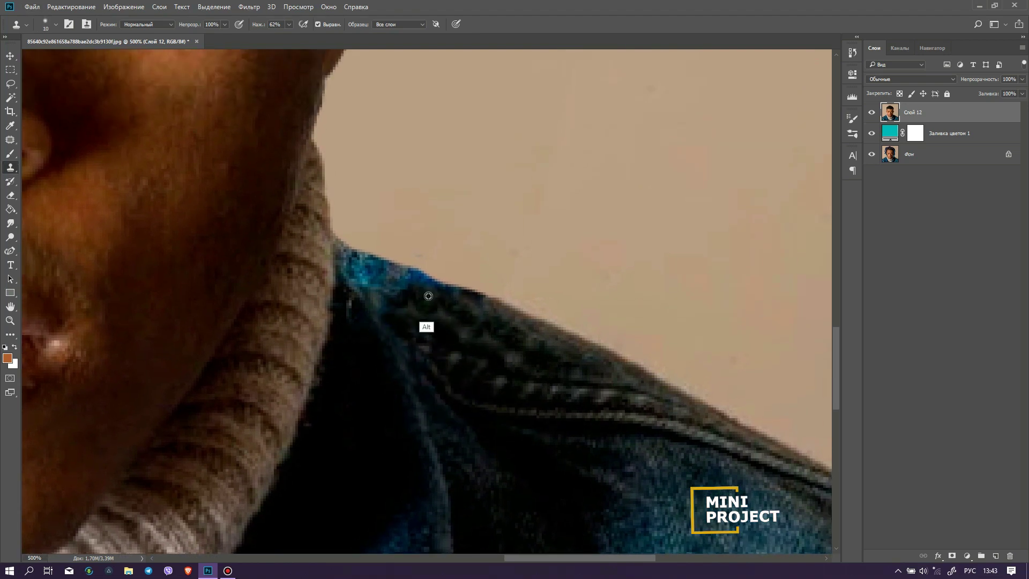
pyautogui.scroll(-1, 457, 322)
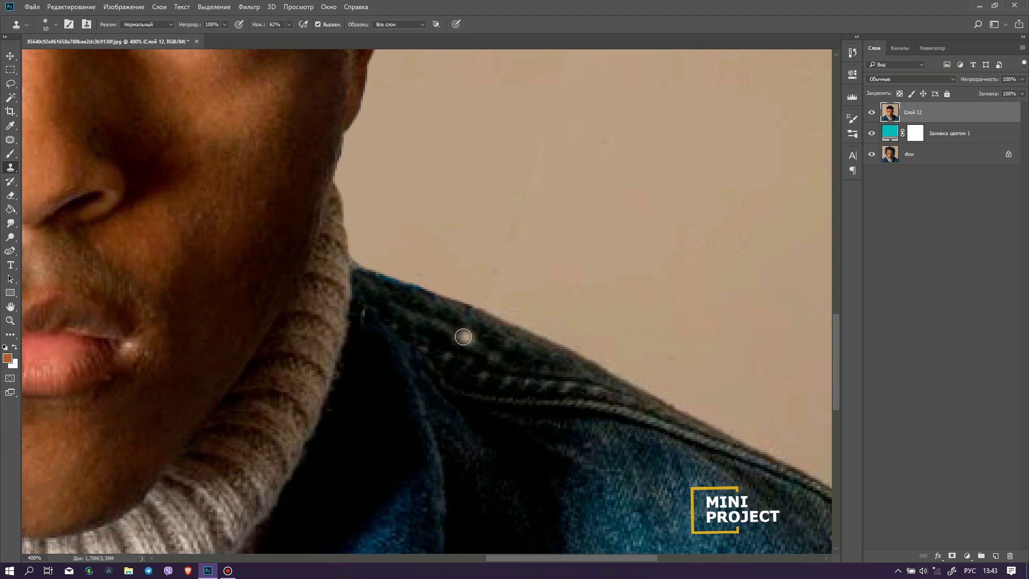
pyautogui.moveTo(354, 261); pyautogui.dragTo(453, 296)
pyautogui.moveTo(581, 335)
pyautogui.mouseDown()
pyautogui.moveTo(490, 280)
pyautogui.moveTo(545, 325)
pyautogui.mouseUp()
pyautogui.moveTo(606, 369); pyautogui.dragTo(500, 319)
pyautogui.moveTo(493, 308); pyautogui.dragTo(531, 325)
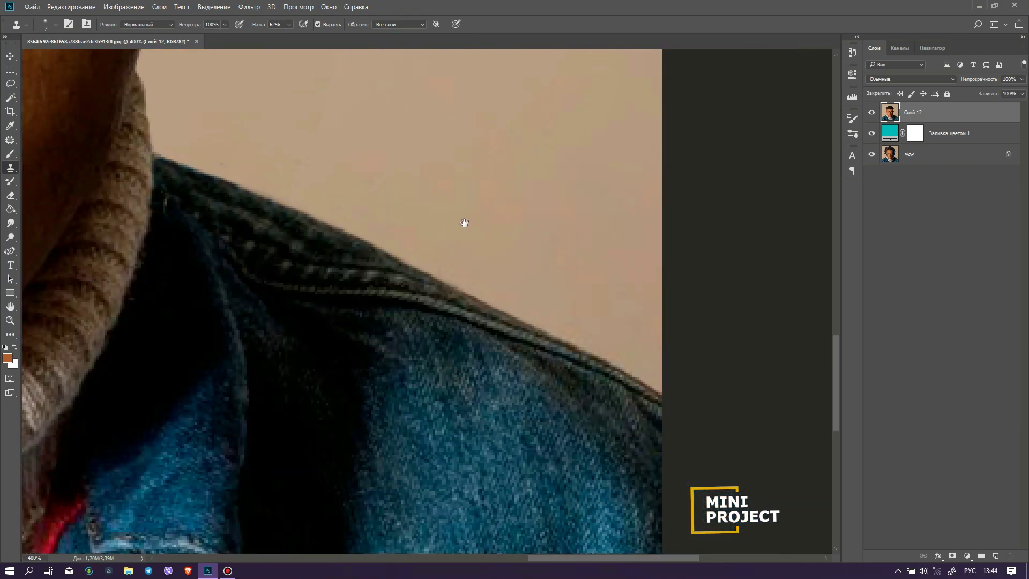
# Patch the uneven background areas above the shadow-side shoulder and beside the head.
pyautogui.scroll(-1, 469, 247)
pyautogui.moveTo(306, 56); pyautogui.dragTo(305, 202)
pyautogui.press('j')
pyautogui.moveTo(442, 216); pyautogui.dragTo(419, 303)
pyautogui.moveTo(275, 134); pyautogui.dragTo(339, 466)
pyautogui.moveTo(327, 268); pyautogui.dragTo(328, 266)
pyautogui.moveTo(344, 275); pyautogui.dragTo(558, 397)
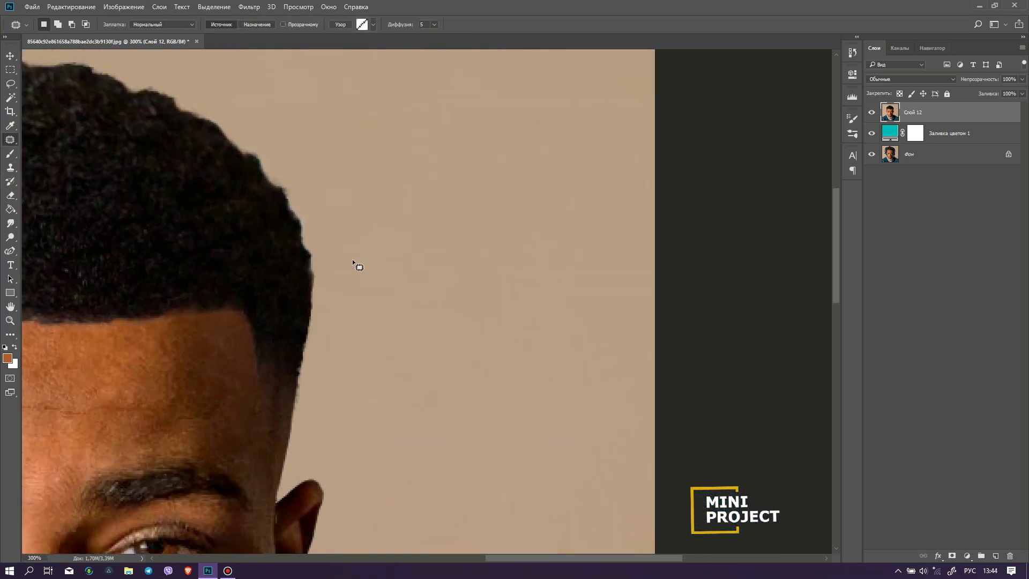
pyautogui.scroll(1, 348, 278)
pyautogui.moveTo(271, 143); pyautogui.dragTo(341, 242)
# Clone clean background along the hair's outer edge with a soft, small stamp brush at 43% opacity.
pyautogui.press('s')
pyautogui.moveTo(193, 25); pyautogui.dragTo(163, 25)
pyautogui.click(55, 24)
pyautogui.moveTo(64, 59); pyautogui.dragTo(68, 59)
pyautogui.hotkey('ctrl', 'd')
pyautogui.moveTo(308, 185); pyautogui.dragTo(357, 259)
pyautogui.keyDown('alt'); pyautogui.click(358, 257); pyautogui.keyUp('alt')
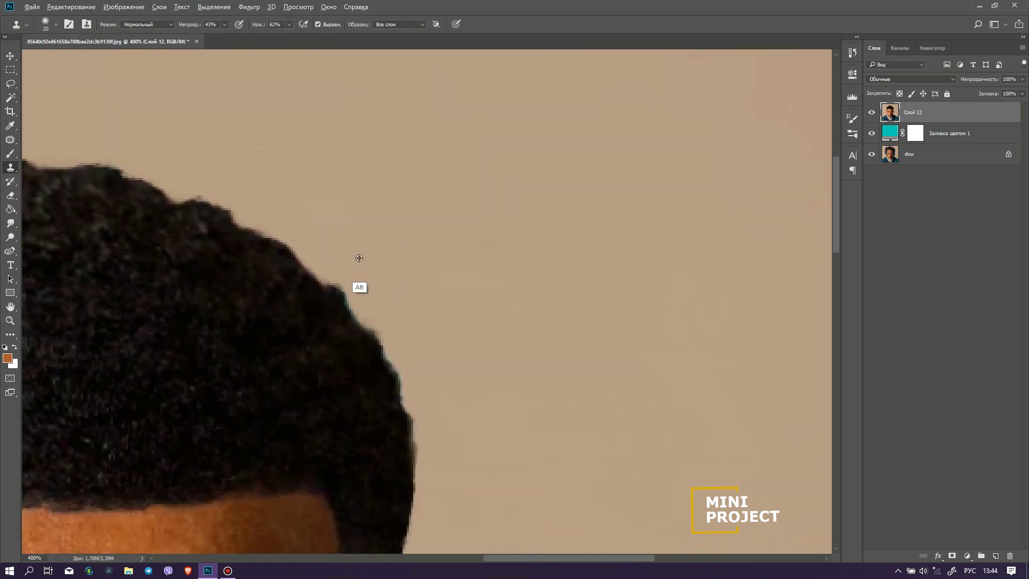
pyautogui.moveTo(214, 161); pyautogui.dragTo(515, 251)
pyautogui.keyDown('alt'); pyautogui.click(365, 209); pyautogui.keyUp('alt')
pyautogui.click(56, 24)
pyautogui.moveTo(68, 59); pyautogui.dragTo(66, 59)
pyautogui.moveTo(349, 182); pyautogui.dragTo(569, 56)
# Refine the forehead hairline and lit-side temple with a small clone stamp, using 100% and reduced 29% opacity.
pyautogui.moveTo(300, 386); pyautogui.dragTo(327, 127)
pyautogui.click(225, 25)
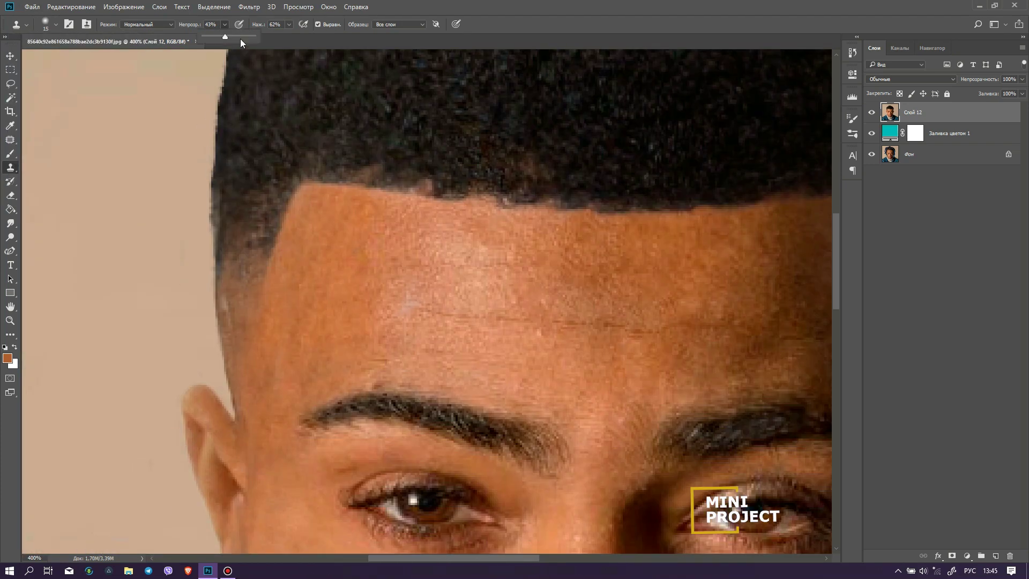
pyautogui.press('h')
pyautogui.moveTo(209, 249); pyautogui.dragTo(308, 136)
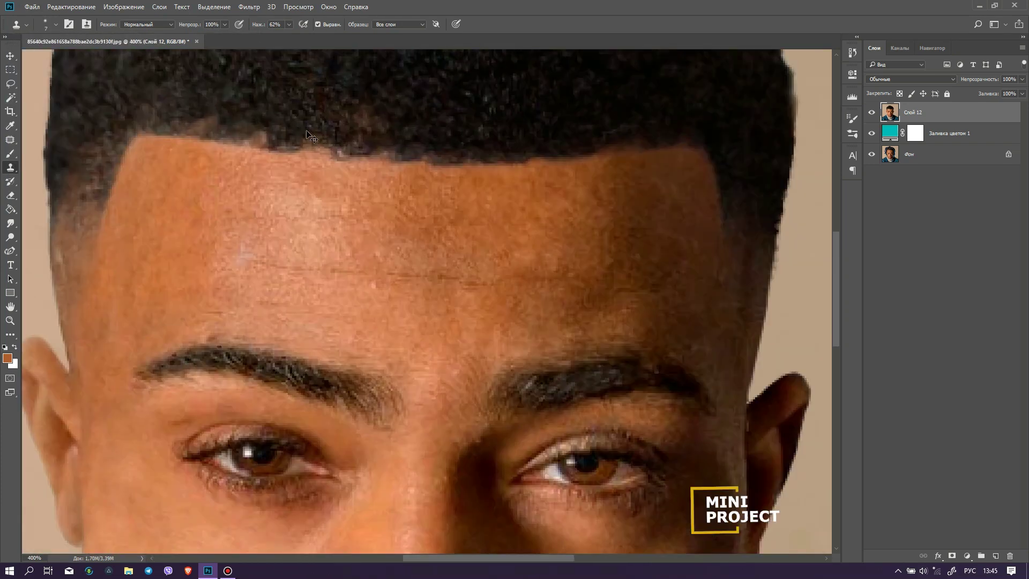
pyautogui.moveTo(436, 188); pyautogui.dragTo(483, 217)
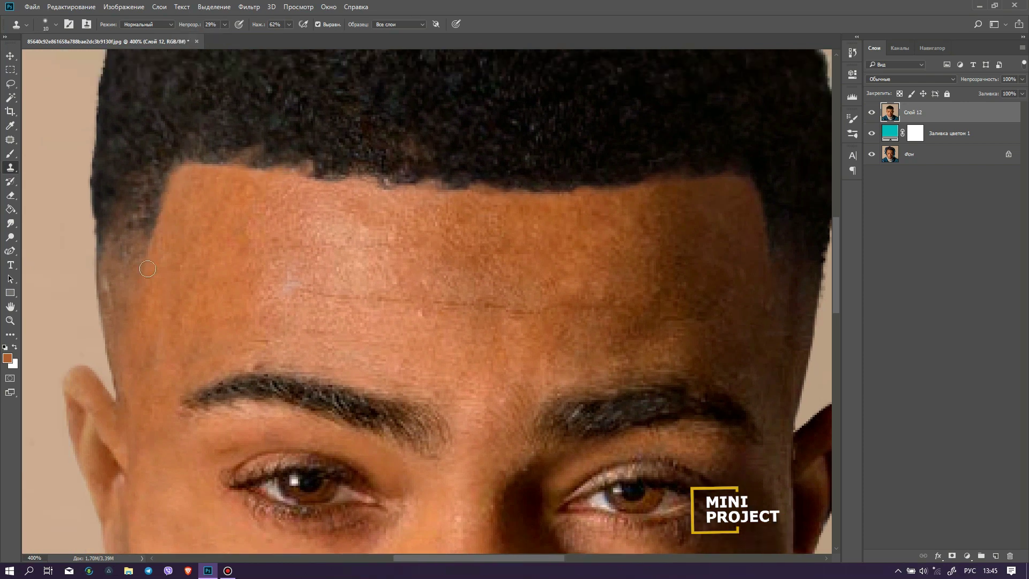
pyautogui.moveTo(595, 215); pyautogui.dragTo(299, 262)
pyautogui.moveTo(215, 525); pyautogui.dragTo(507, 103)
# Shade the lit-side cheek and jaw edge with dark brown on a new layer at 4% brush opacity and merge it down.
pyautogui.hotkey('ctrl', '-')
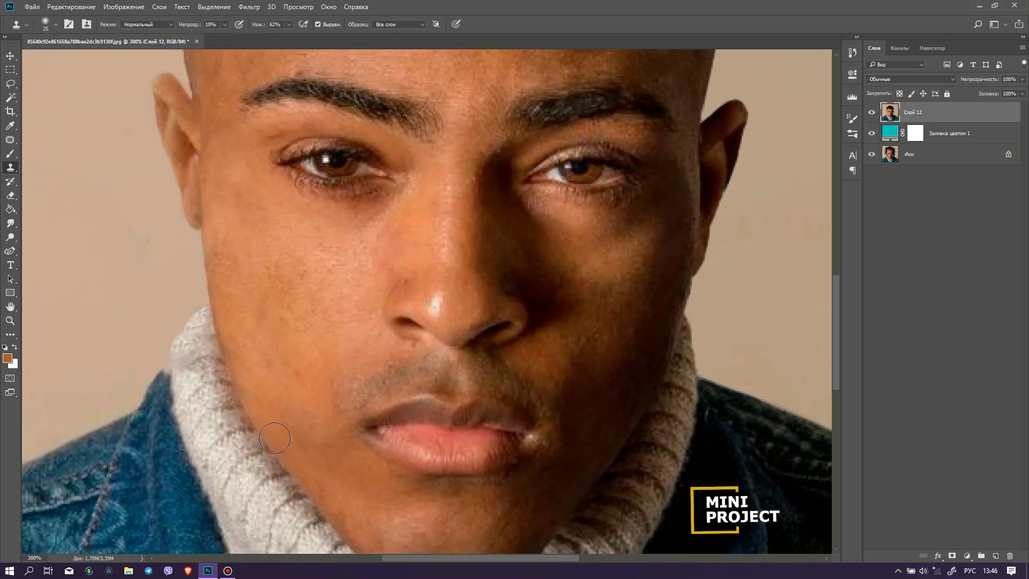
pyautogui.hotkey('ctrl', 'shift', 'alt', 'n')
pyautogui.press('b')
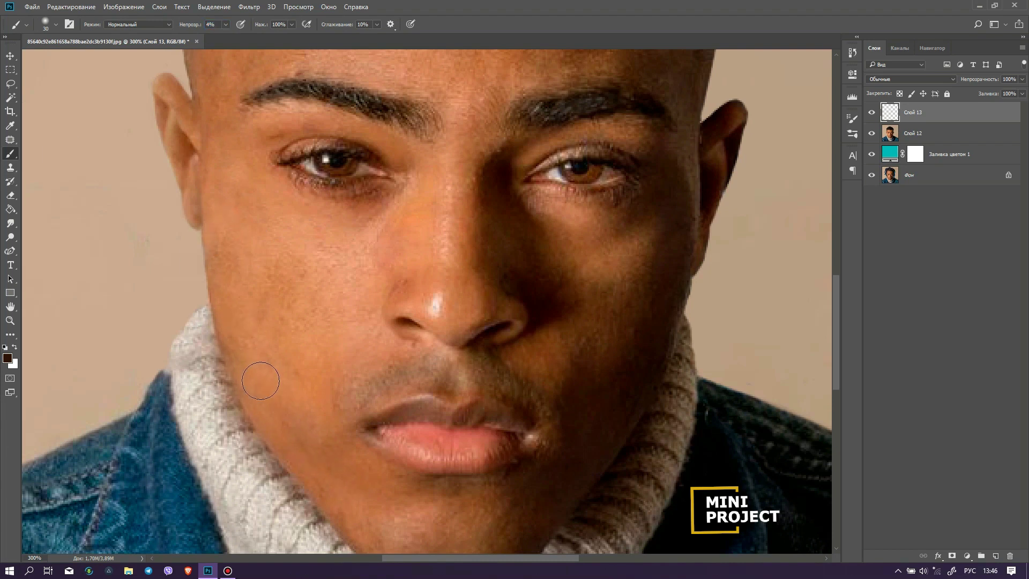
pyautogui.moveTo(260, 381); pyautogui.dragTo(286, 461)
pyautogui.moveTo(238, 295); pyautogui.dragTo(242, 240)
pyautogui.hotkey('ctrl', '-')
pyautogui.keyDown('shift'); pyautogui.click(933, 133); pyautogui.keyUp('shift')
pyautogui.hotkey('ctrl', 'e')
# Patch the blemished skin on the lit-side face and lower cheek beside the turtleneck.
pyautogui.hotkey('ctrl', '+')
pyautogui.press('j')
pyautogui.moveTo(257, 109); pyautogui.dragTo(271, 185)
pyautogui.scroll(-5, 263, 160)
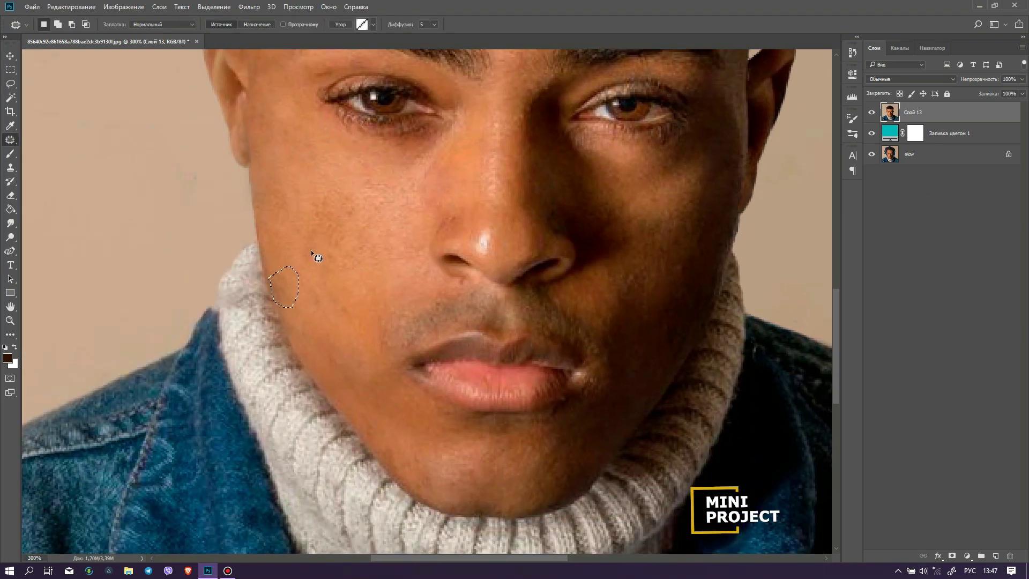
pyautogui.hotkey('ctrl', 'd')
pyautogui.hotkey('ctrl', '0')
# Make a slight shape correction to the retouched portrait with the Liquify filter.
pyautogui.hotkey('ctrl', '1')
pyautogui.hotkey('ctrl', 'shift', 'x')
pyautogui.scroll(-5, 643, 161)
pyautogui.moveTo(625, 224); pyautogui.dragTo(622, 225)
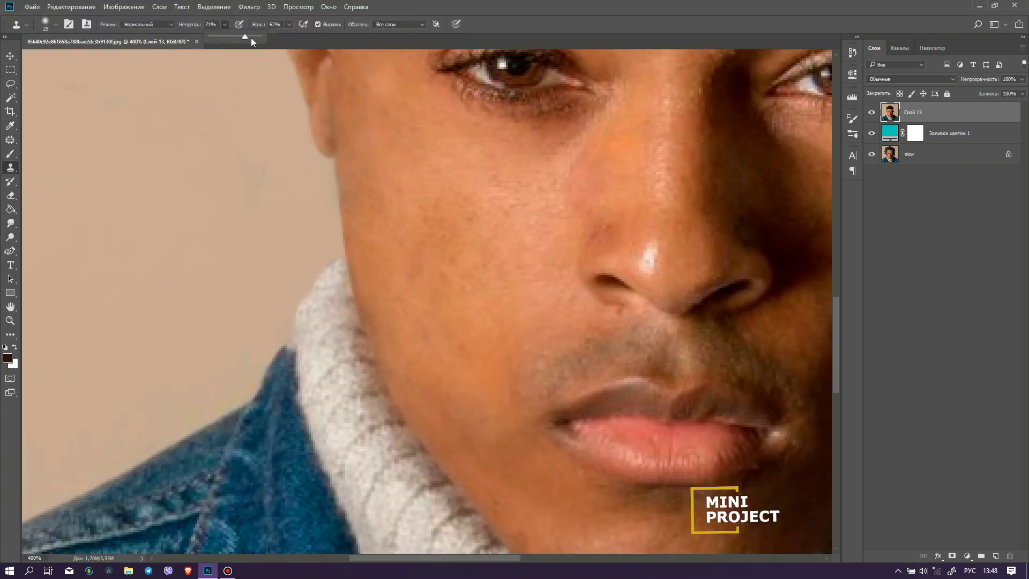
# Touch up the turtleneck and denim collar edge with a smaller clone stamp brush at 71% opacity.
pyautogui.click(56, 24)
pyautogui.moveTo(26, 55); pyautogui.dragTo(20, 54)
pyautogui.click(283, 354)
pyautogui.hotkey('ctrl', '1')
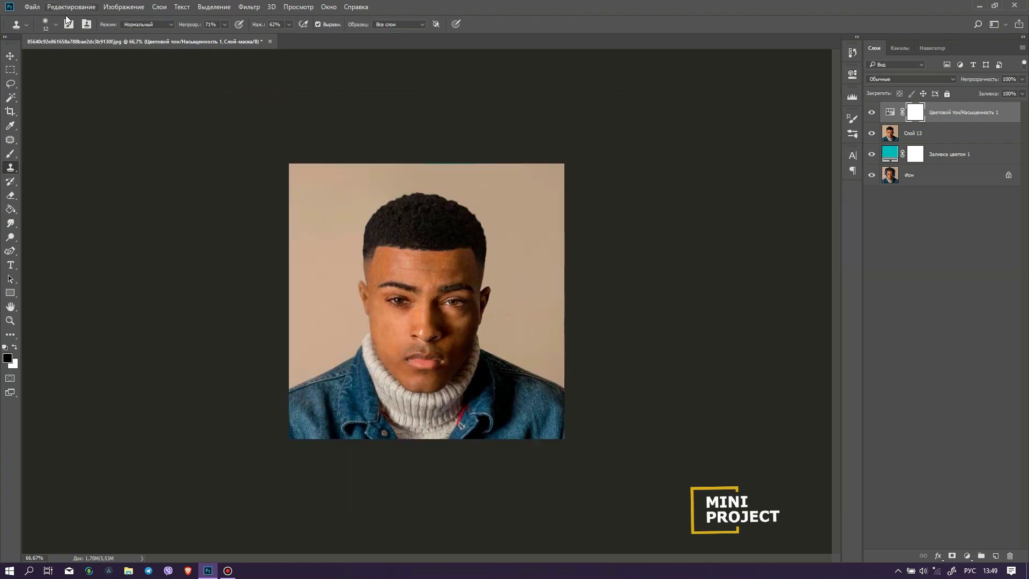
# Widen the canvas beside the portrait for a comparison and convert the locked background into a normal layer.
pyautogui.click(124, 6)
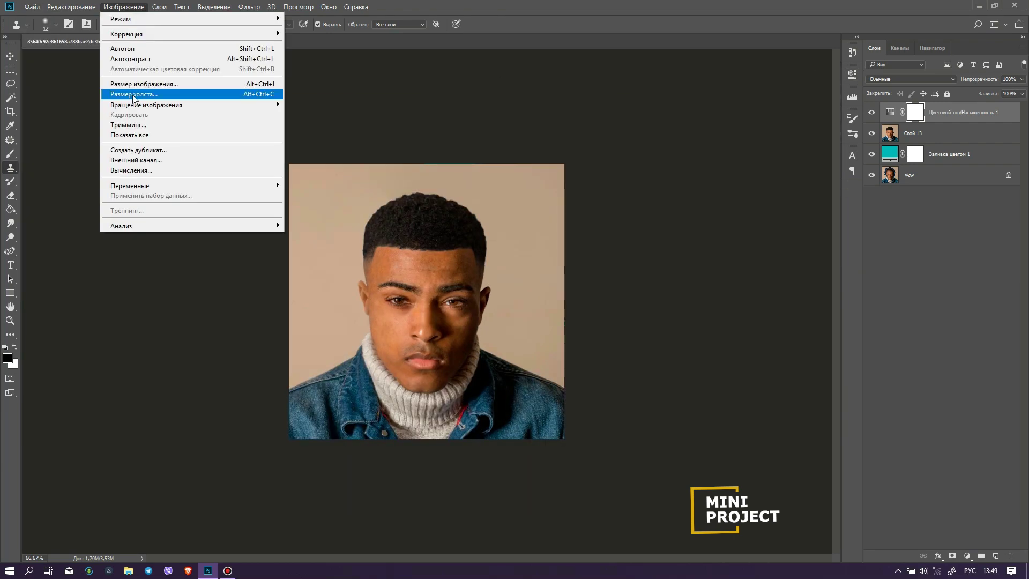
pyautogui.click(137, 95)
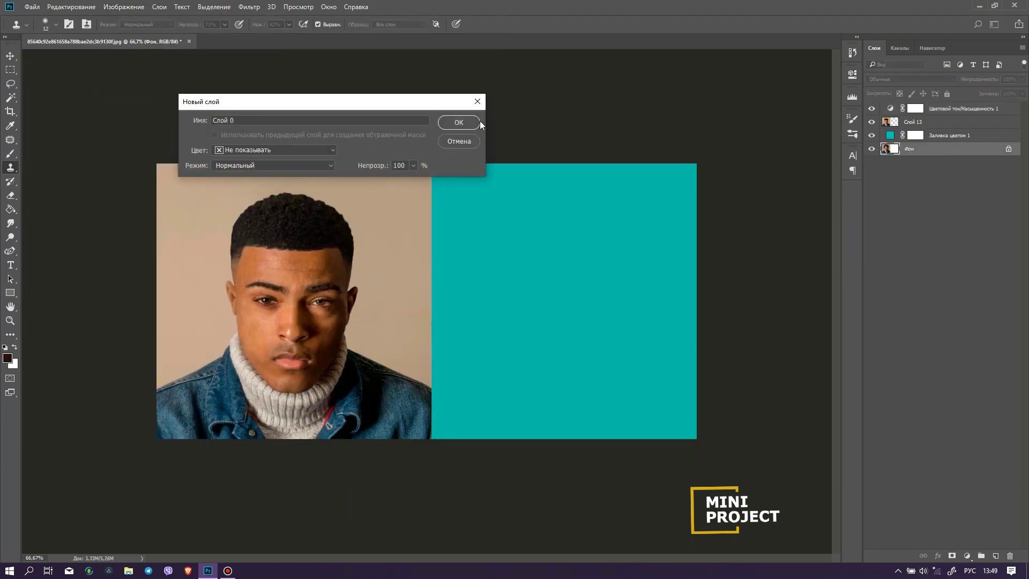
pyautogui.click(480, 122)
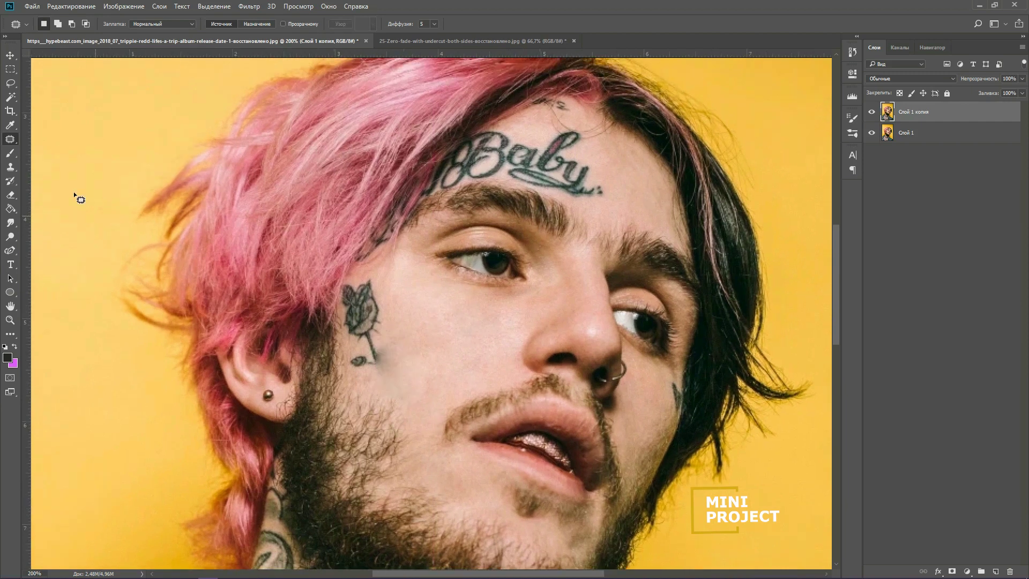
# Remove the rose tattoo beside the ear by cloning skin over it at 37% opacity and patching the remnants.
pyautogui.click(10, 167)
pyautogui.keyDown('alt'); pyautogui.click(386, 321); pyautogui.keyUp('alt')
pyautogui.moveTo(365, 293); pyautogui.dragTo(363, 358)
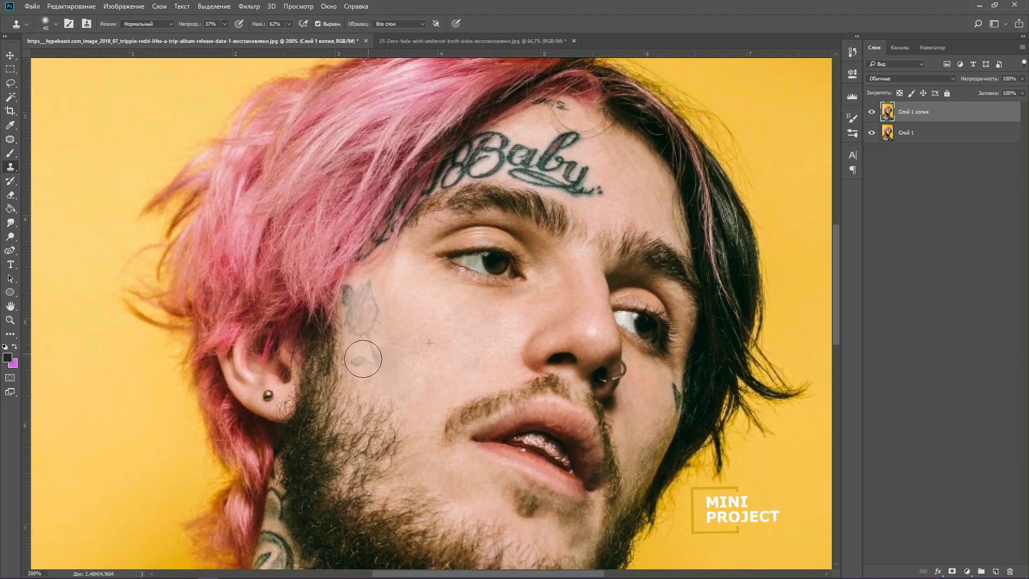
pyautogui.click(10, 140)
pyautogui.moveTo(374, 276); pyautogui.dragTo(344, 341)
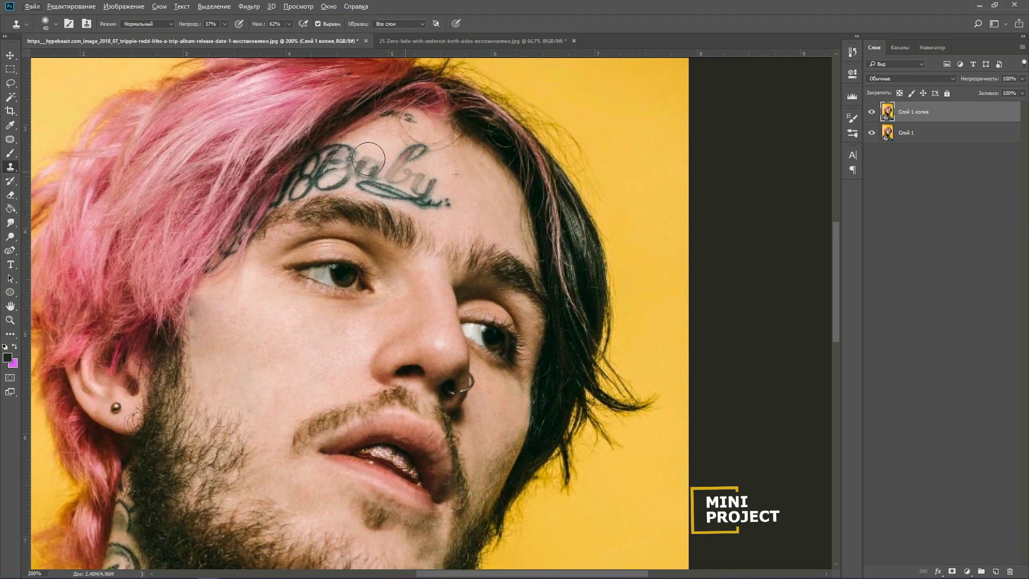
# Clone skin over the "Baby" lettering on the forehead and patch its remaining traces.
pyautogui.moveTo(368, 159); pyautogui.dragTo(432, 193)
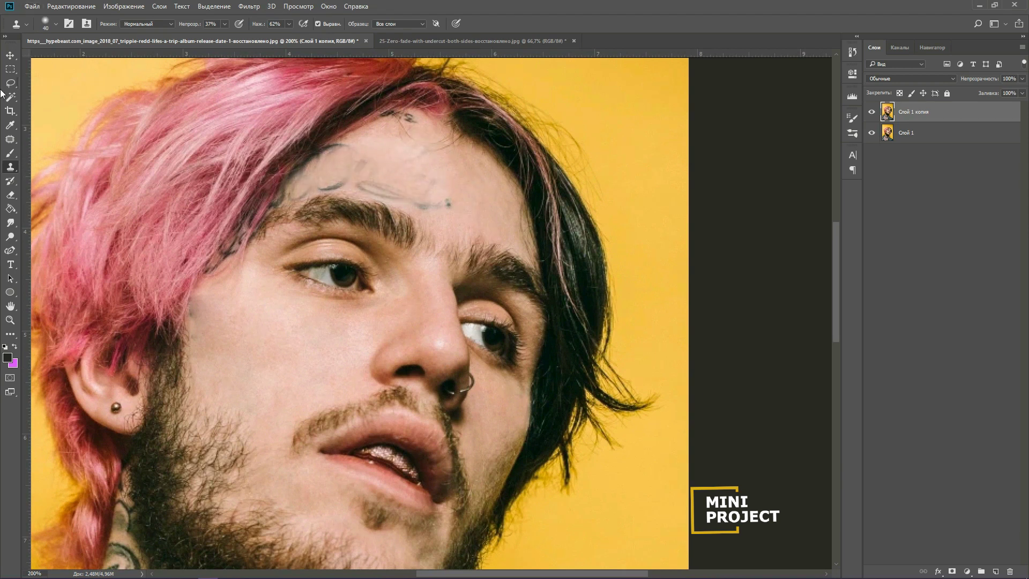
pyautogui.press('j')
pyautogui.hotkey('ctrl', 'd')
pyautogui.press('s')
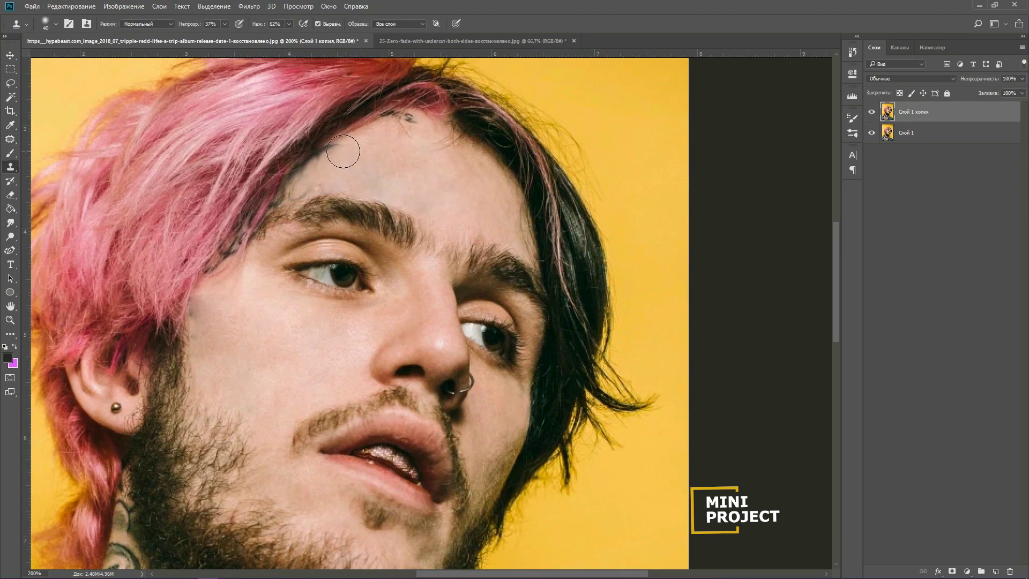
# Clone skin over the tattoo remnants between the eyebrow and the pink hair with a smaller brush.
pyautogui.scroll(-2, 257, 204)
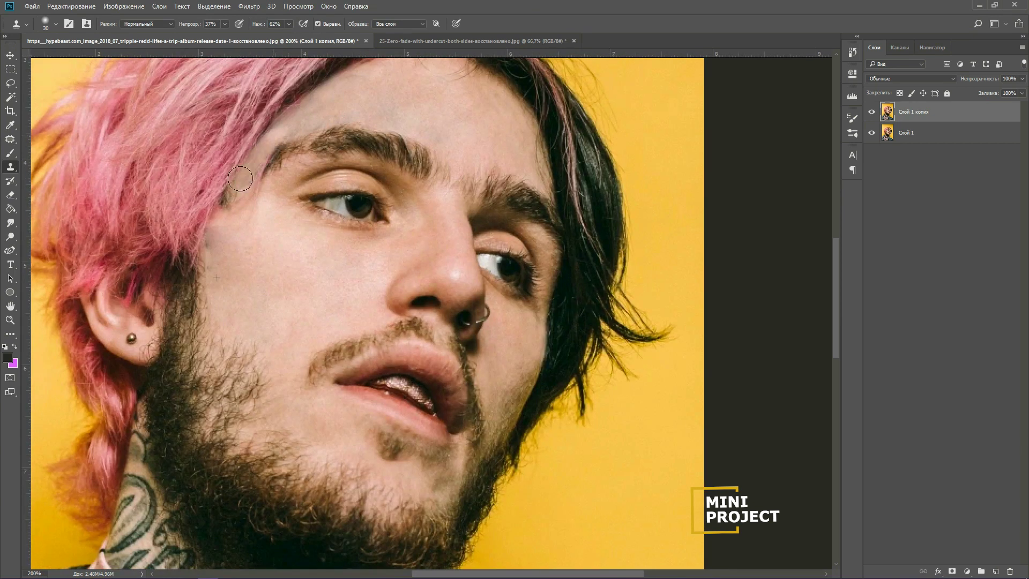
pyautogui.keyDown('alt'); pyautogui.click(242, 252); pyautogui.keyUp('alt')
pyautogui.moveTo(259, 161); pyautogui.dragTo(259, 176)
pyautogui.moveTo(219, 190); pyautogui.dragTo(227, 195)
pyautogui.click(56, 24)
pyautogui.moveTo(64, 56); pyautogui.dragTo(62, 56)
pyautogui.click(269, 182)
pyautogui.moveTo(304, 264); pyautogui.dragTo(236, 279)
# Clone yellow background over the pink hair behind the ear and neck with a small brush at 96% opacity.
pyautogui.hotkey('ctrl', '-')
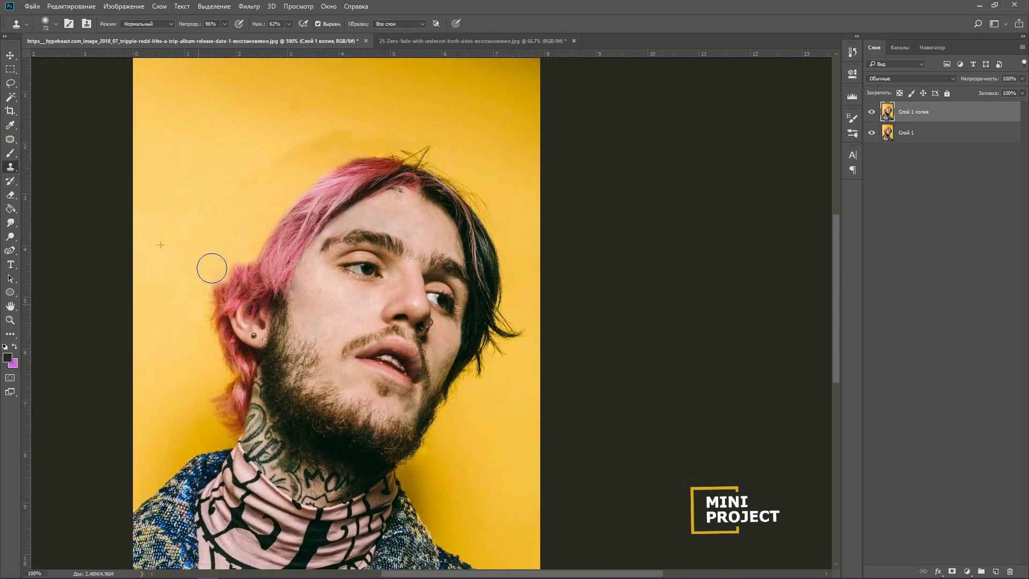
pyautogui.hotkey('ctrl', '+')
pyautogui.moveTo(279, 457); pyautogui.dragTo(294, 312)
pyautogui.click(55, 24)
pyautogui.moveTo(73, 56); pyautogui.dragTo(64, 56)
pyautogui.moveTo(16, 76); pyautogui.dragTo(115, 77)
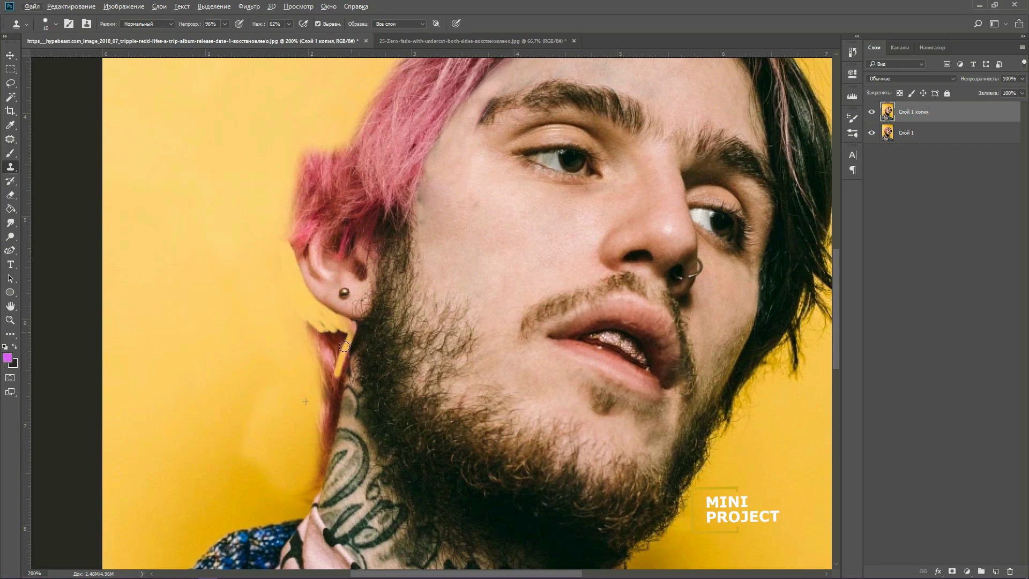
pyautogui.moveTo(333, 417); pyautogui.dragTo(346, 343)
pyautogui.scroll(-3, 322, 367)
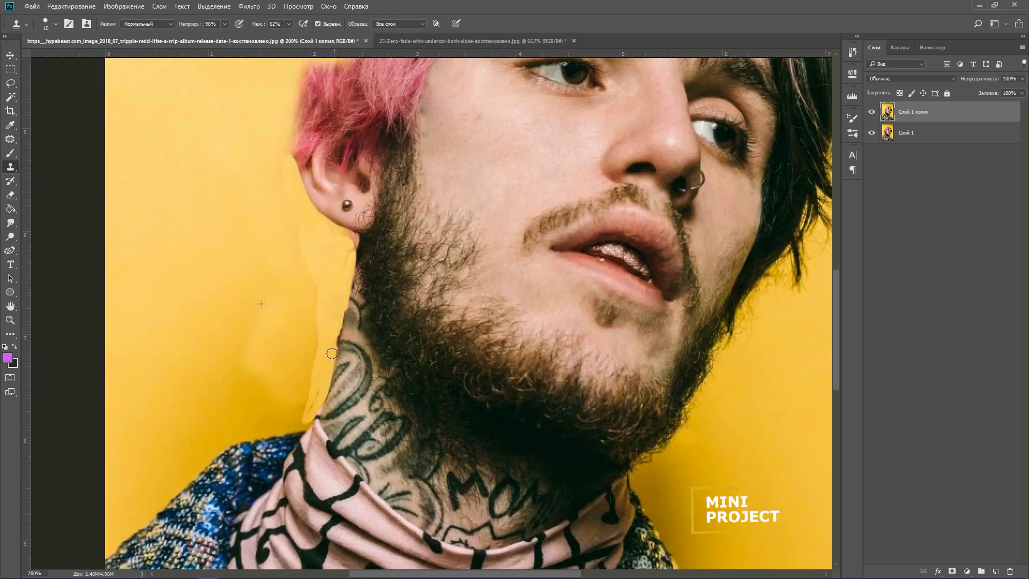
pyautogui.moveTo(309, 278); pyautogui.dragTo(302, 419)
pyautogui.moveTo(308, 210); pyautogui.dragTo(294, 264)
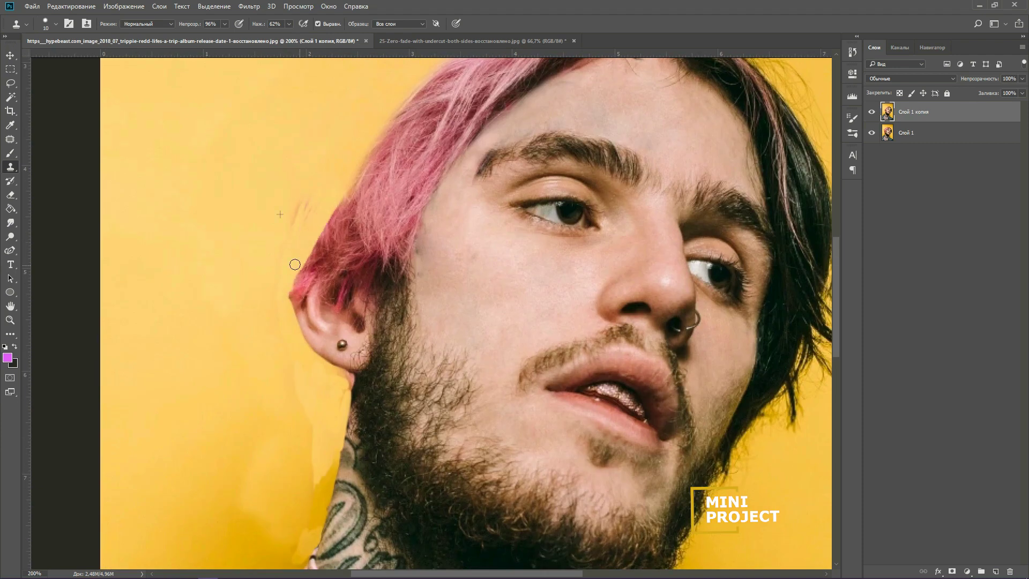
# Clone yellow background over the loose black hair strands on the far side of the head with a larger brush.
pyautogui.moveTo(633, 321); pyautogui.dragTo(329, 354)
pyautogui.press(']')
pyautogui.press(']')
pyautogui.press(']')
pyautogui.press(']')
pyautogui.press(']')
pyautogui.moveTo(563, 480)
pyautogui.mouseDown()
pyautogui.moveTo(547, 411)
pyautogui.moveTo(456, 483)
pyautogui.mouseUp()
pyautogui.moveTo(520, 295); pyautogui.dragTo(461, 459)
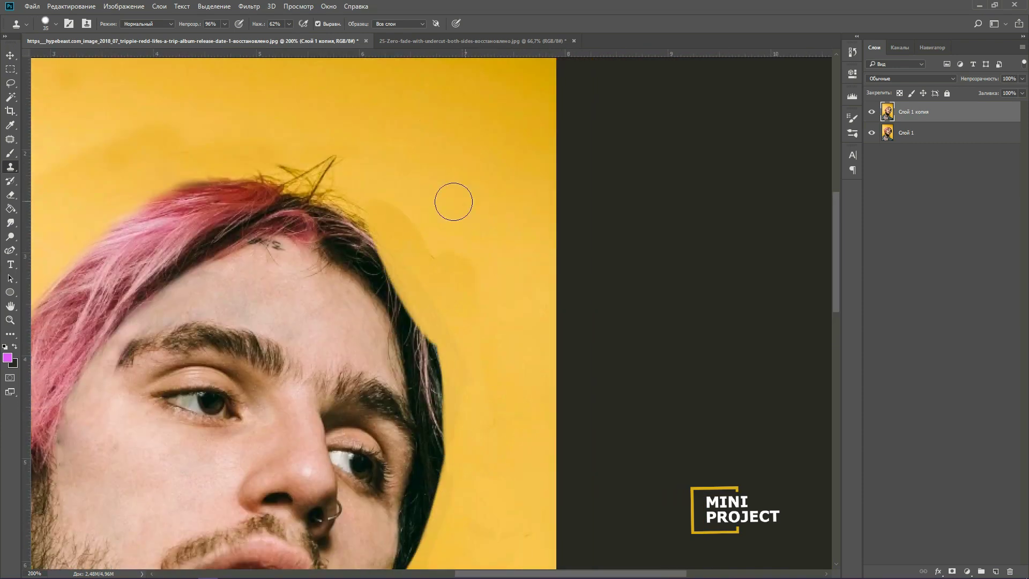
pyautogui.hotkey('ctrl', '-')
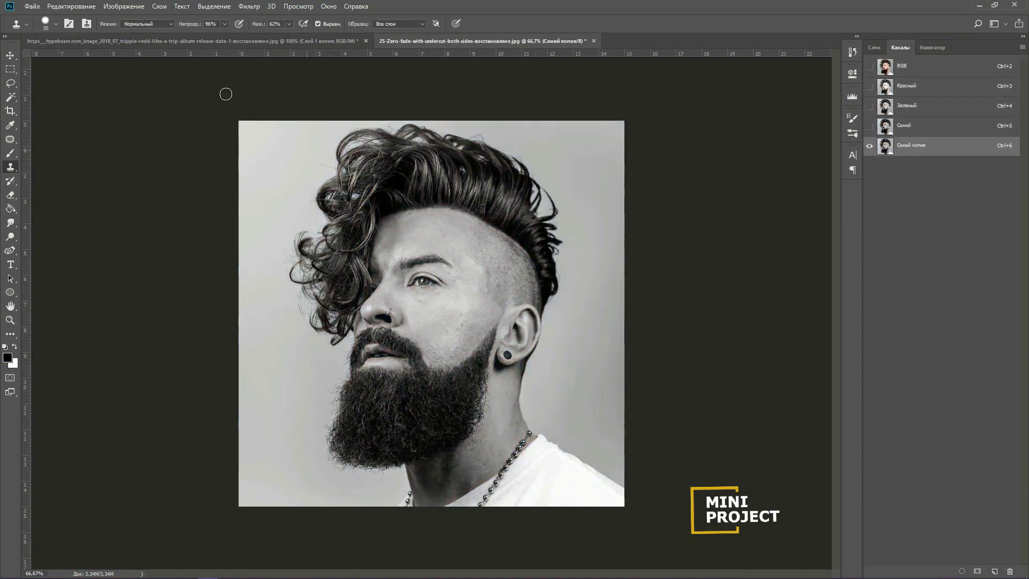
# Boost the contrast of the bearded man's blue channel copy to separate the head from the background.
pyautogui.click(124, 6)
pyautogui.click(292, 53)
pyautogui.moveTo(483, 109); pyautogui.dragTo(703, 93)
pyautogui.moveTo(680, 182); pyautogui.dragTo(684, 152)
pyautogui.click(893, 116)
# Paint the head's face, hair and beard solid black in the blue channel copy at 100% brush opacity.
pyautogui.click(869, 66)
pyautogui.click(911, 67)
pyautogui.click(920, 145)
pyautogui.click(226, 25)
pyautogui.moveTo(225, 35); pyautogui.dragTo(277, 35)
pyautogui.press(']')
pyautogui.press(']')
pyautogui.press(']')
pyautogui.press(']')
pyautogui.press(']')
pyautogui.press(']')
pyautogui.press(']')
pyautogui.press(']')
pyautogui.moveTo(360, 241)
pyautogui.mouseDown()
pyautogui.moveTo(468, 287)
pyautogui.moveTo(477, 440)
pyautogui.mouseUp()
pyautogui.press('[')
pyautogui.press('[')
pyautogui.press('[')
pyautogui.press('[')
pyautogui.press('[')
pyautogui.moveTo(383, 285); pyautogui.dragTo(379, 344)
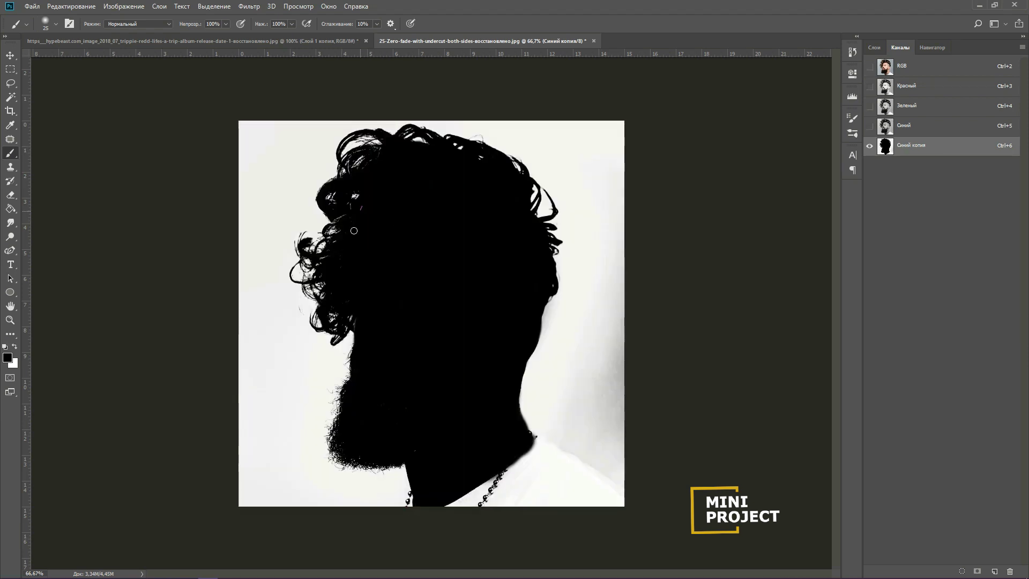
# Load the blue channel copy as a selection and refine its edge in Select and Mask with a 3 px radius.
pyautogui.click(869, 66)
pyautogui.click(870, 66)
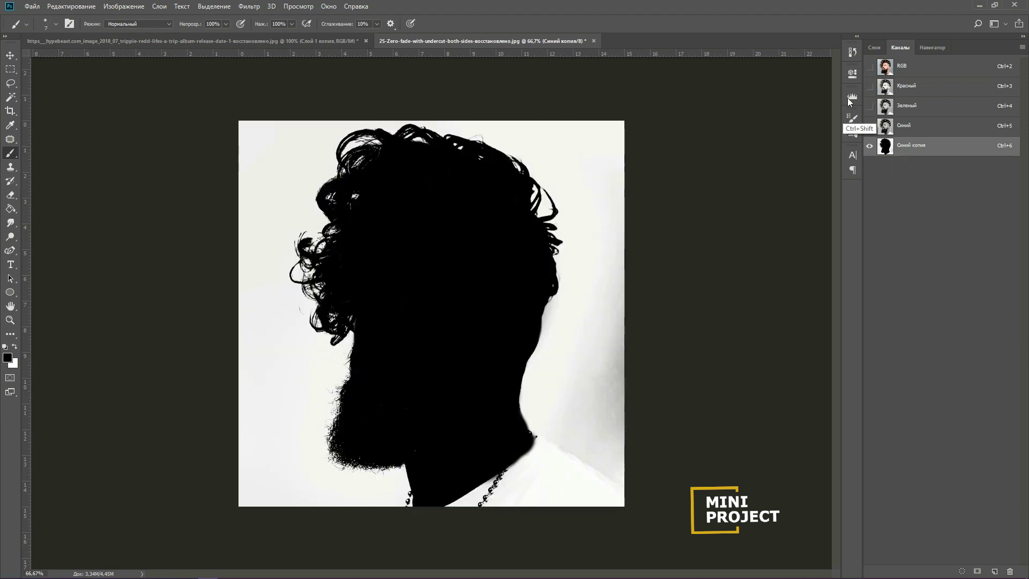
pyautogui.keyDown('ctrl'); pyautogui.click(886, 145); pyautogui.keyUp('ctrl')
pyautogui.click(874, 48)
pyautogui.click(907, 115)
pyautogui.hotkey('alt', 'ctrl', 'r')
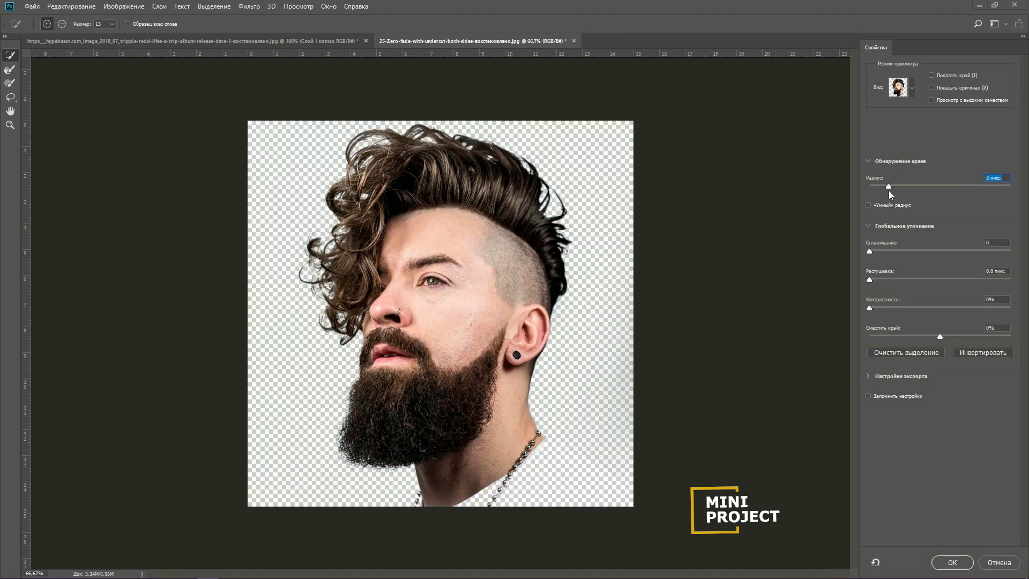
pyautogui.press('Return')
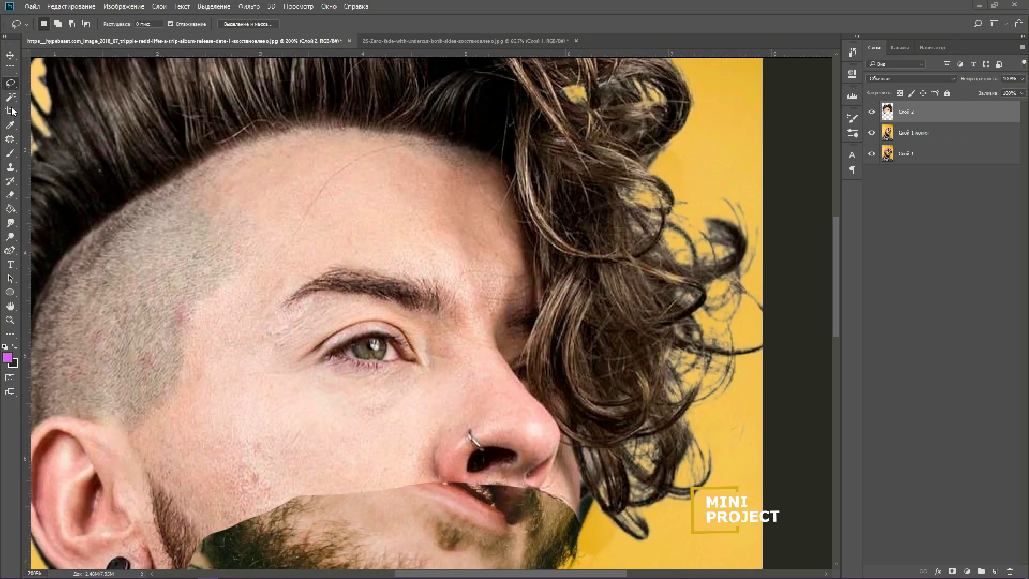
# Heal the stray hair on the pasted forehead and scale the head at 51% layer opacity to fit the portrait.
pyautogui.moveTo(290, 242); pyautogui.dragTo(335, 175)
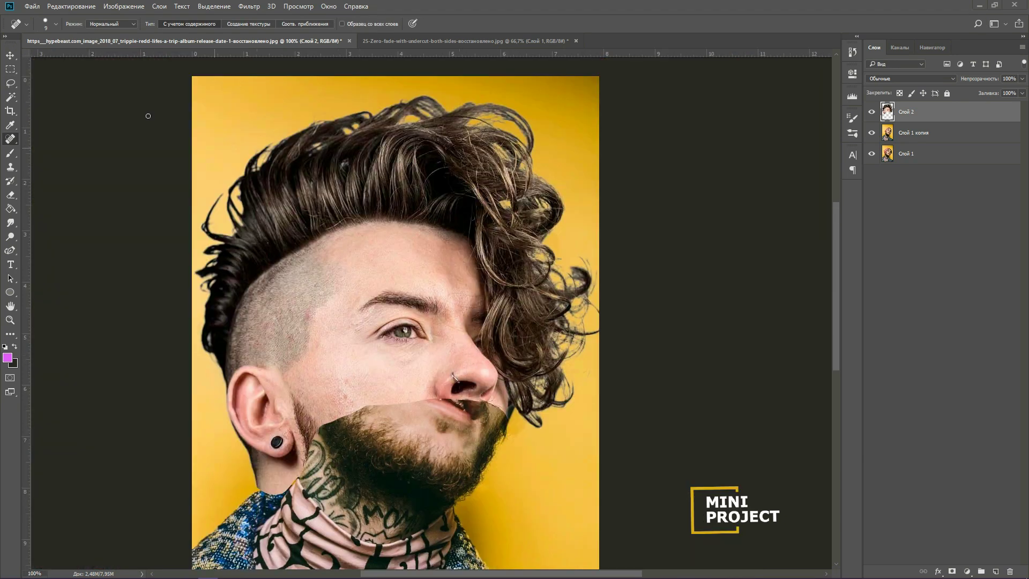
pyautogui.press('5')
pyautogui.press('1')
pyautogui.hotkey('ctrl', 't')
pyautogui.moveTo(609, 405); pyautogui.dragTo(447, 295)
pyautogui.moveTo(613, 165); pyautogui.dragTo(680, 124)
pyautogui.moveTo(536, 324)
pyautogui.mouseDown()
pyautogui.moveTo(508, 325)
pyautogui.moveTo(524, 330)
pyautogui.mouseUp()
# Warp the pasted hair and ear to follow the portrait's head shape.
pyautogui.rightClick(584, 385)
pyautogui.click(611, 464)
pyautogui.moveTo(616, 459); pyautogui.dragTo(588, 480)
pyautogui.moveTo(648, 240); pyautogui.dragTo(679, 239)
pyautogui.moveTo(262, 72); pyautogui.dragTo(265, 106)
pyautogui.moveTo(214, 402); pyautogui.dragTo(241, 421)
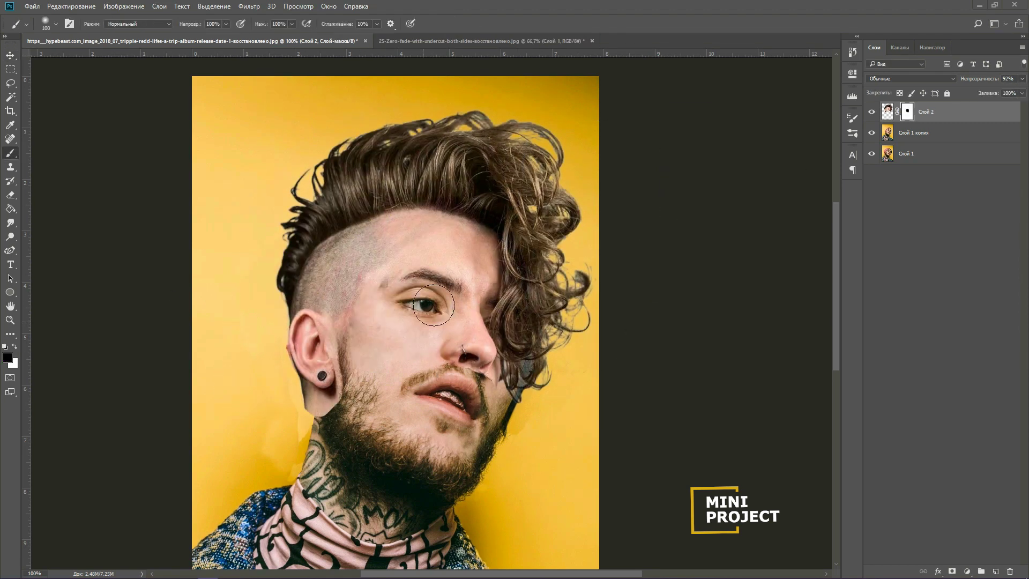
# Mask out the pasted facial features with a smaller black brush, revealing the original eyebrow, eye and nose.
pyautogui.hotkey('ctrl', '+')
pyautogui.press('[')
pyautogui.press('[')
pyautogui.press('[')
pyautogui.press('[')
pyautogui.press('[')
pyautogui.press('[')
pyautogui.press('[')
pyautogui.press('[')
pyautogui.press('[')
pyautogui.press('[')
pyautogui.press('[')
pyautogui.press('[')
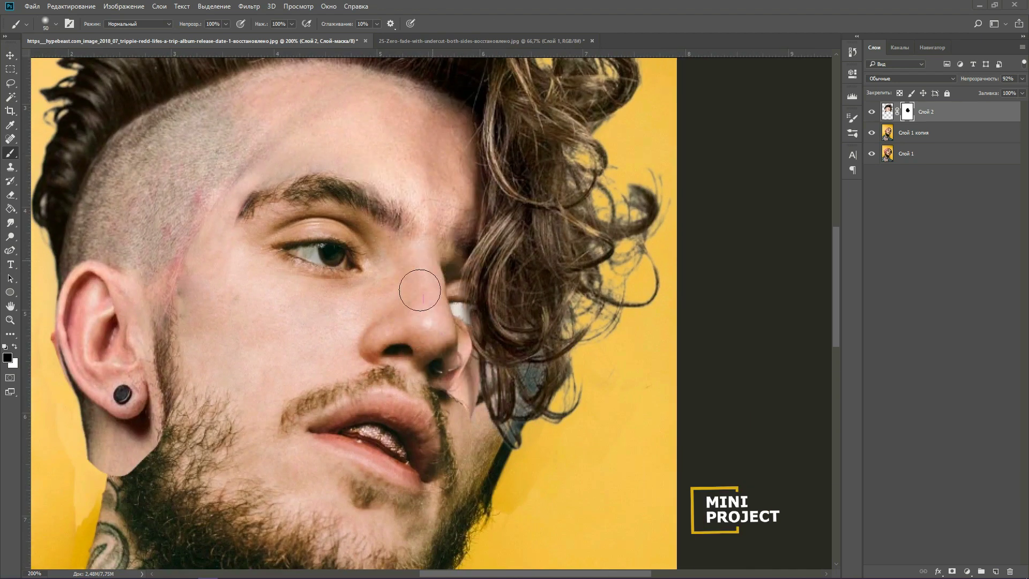
pyautogui.hotkey('ctrl', '-')
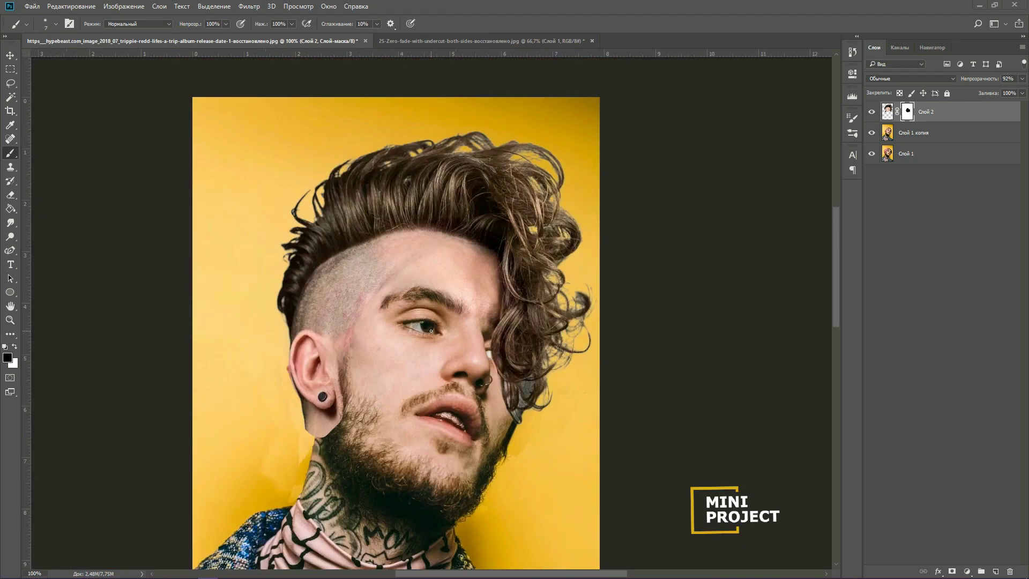
# Isolate the pasted ear on its own layer with the Lasso and paint the hair layer's mask around the ear and upper beard.
pyautogui.hotkey('ctrl', '+')
pyautogui.scroll(-3, 372, 232)
pyautogui.press('x')
pyautogui.hscroll(-2, 373, 232)
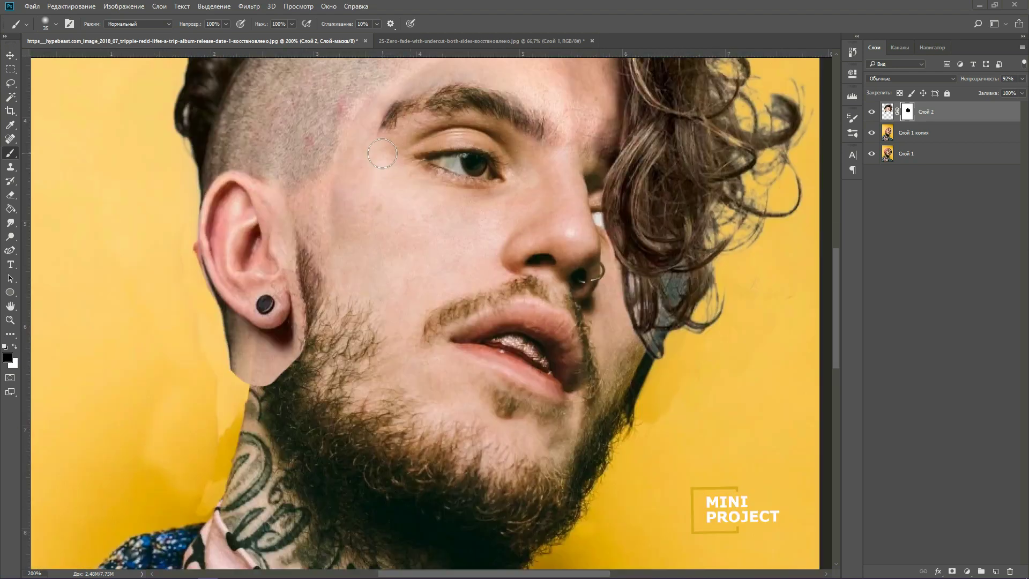
pyautogui.press('l')
pyautogui.click(907, 132)
pyautogui.click(871, 112)
pyautogui.press('b')
pyautogui.moveTo(337, 300)
pyautogui.mouseDown()
pyautogui.moveTo(322, 386)
pyautogui.moveTo(379, 390)
pyautogui.mouseUp()
pyautogui.click(872, 112)
pyautogui.click(907, 112)
# Transform and warp the ear layer to fit the side of the head, and add a layer mask to it.
pyautogui.hotkey('ctrl', 't')
pyautogui.moveTo(345, 333)
pyautogui.mouseDown()
pyautogui.moveTo(333, 315)
pyautogui.moveTo(344, 345)
pyautogui.moveTo(364, 283)
pyautogui.mouseUp()
pyautogui.press('Return')
pyautogui.click(952, 571)
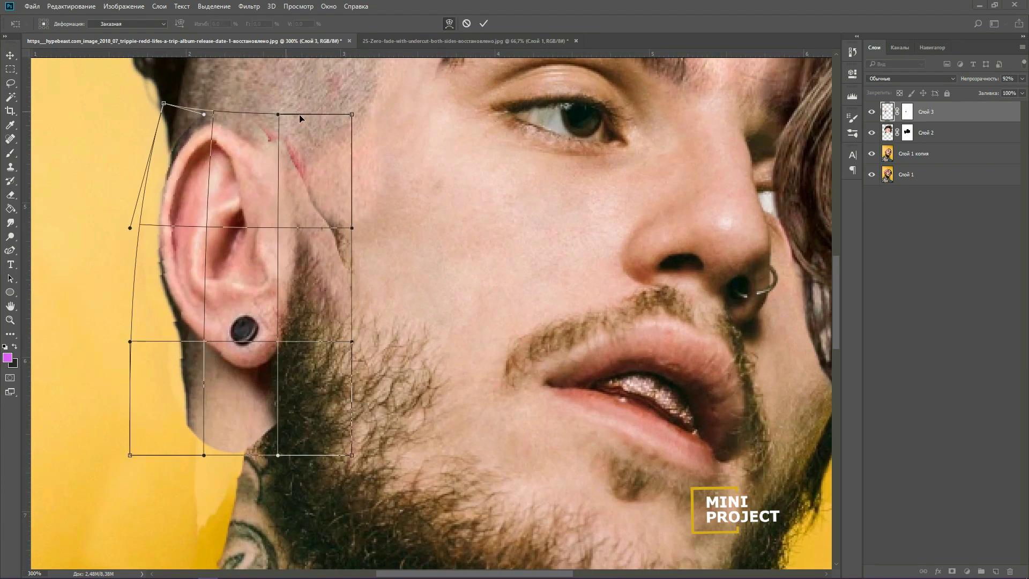
pyautogui.moveTo(133, 343); pyautogui.dragTo(144, 350)
pyautogui.press('Return')
pyautogui.hotkey('ctrl', '1')
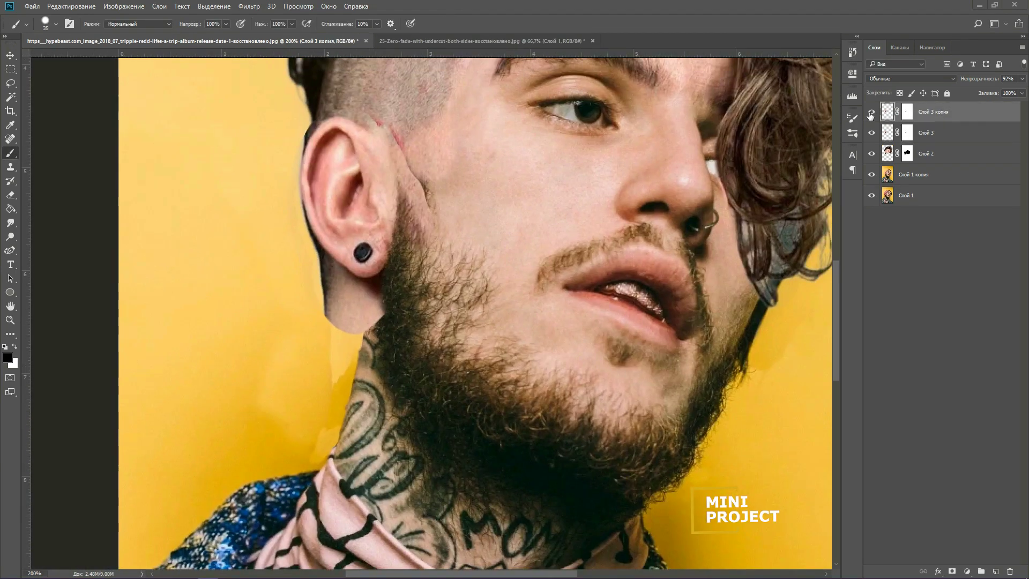
# Mask out the neck skin under the ear, and paint the ear away on the duplicate layer to leave only a neck patch.
pyautogui.moveTo(370, 252)
pyautogui.mouseDown()
pyautogui.moveTo(347, 326)
pyautogui.moveTo(300, 252)
pyautogui.mouseUp()
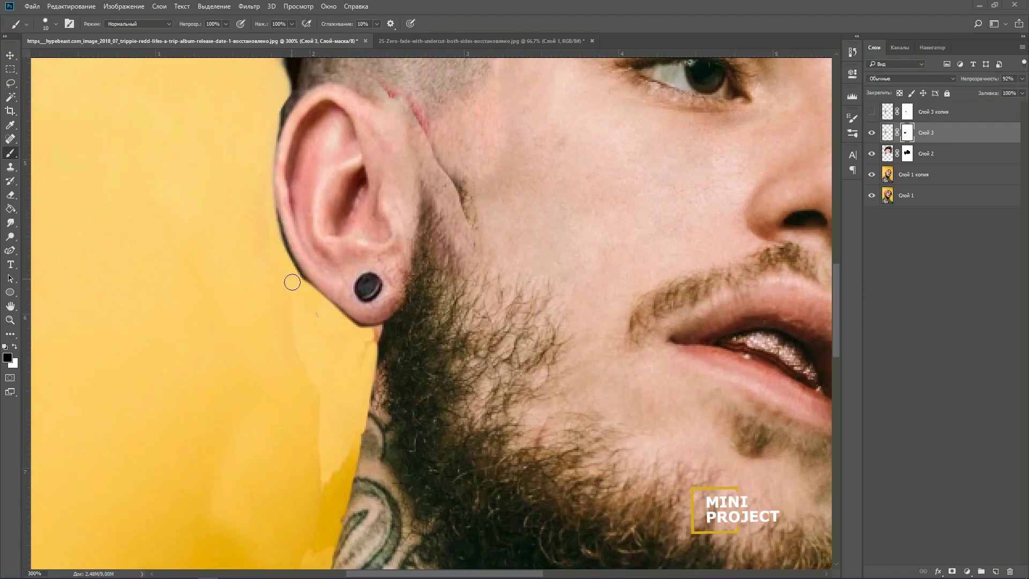
pyautogui.scroll(4, 293, 241)
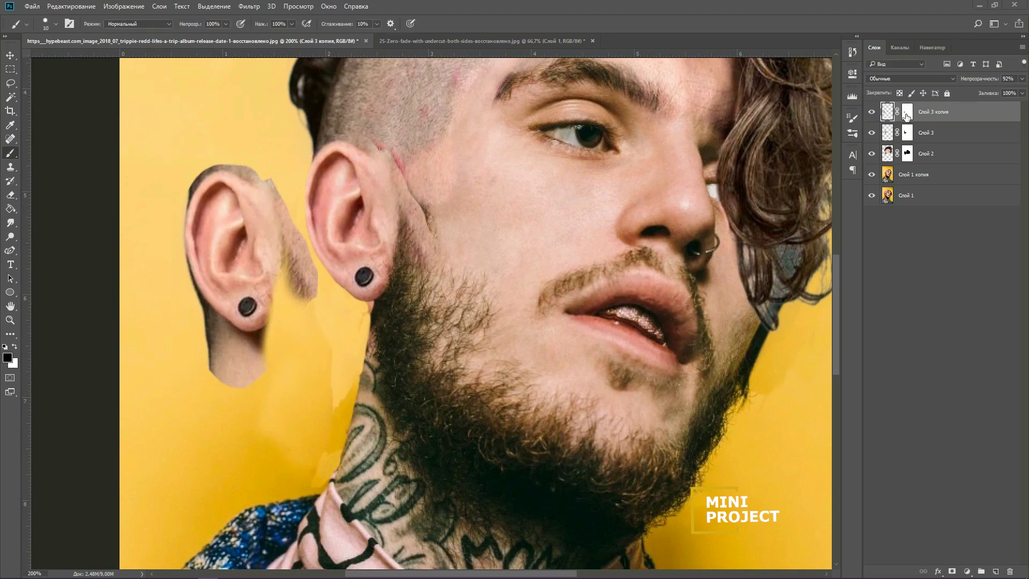
pyautogui.moveTo(252, 182); pyautogui.dragTo(284, 324)
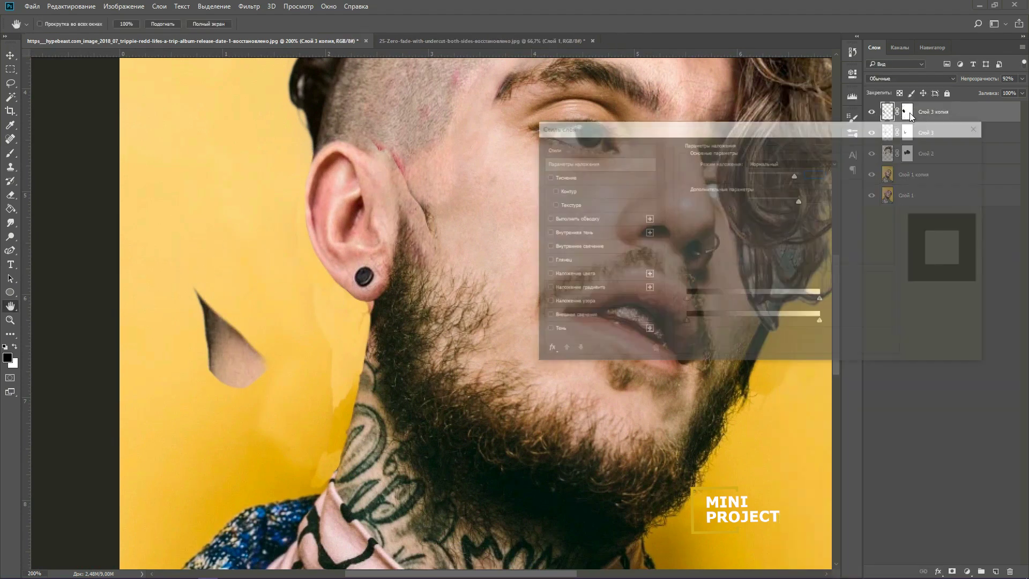
# Move the neck skin patch under the earlobe to fill the neck between the beard and the background.
pyautogui.hotkey('ctrl', 't')
pyautogui.moveTo(236, 337); pyautogui.dragTo(378, 331)
pyautogui.moveTo(457, 323)
pyautogui.mouseDown()
pyautogui.moveTo(464, 365)
pyautogui.moveTo(394, 337)
pyautogui.mouseUp()
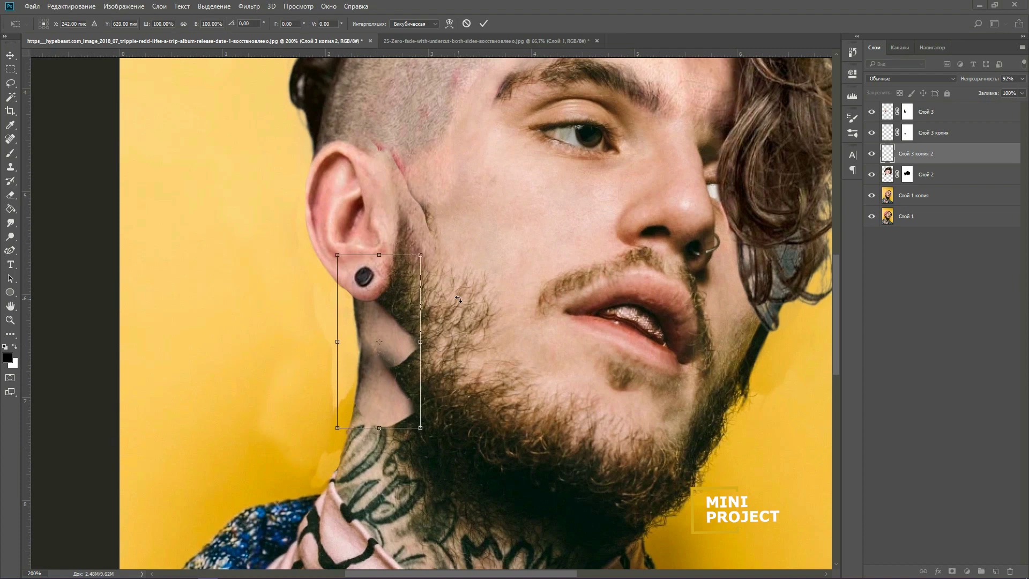
# Set the brush opacity to 22% and soften the layer masks along the neck patch and the curls beside the cheek.
pyautogui.hotkey('ctrl', '+')
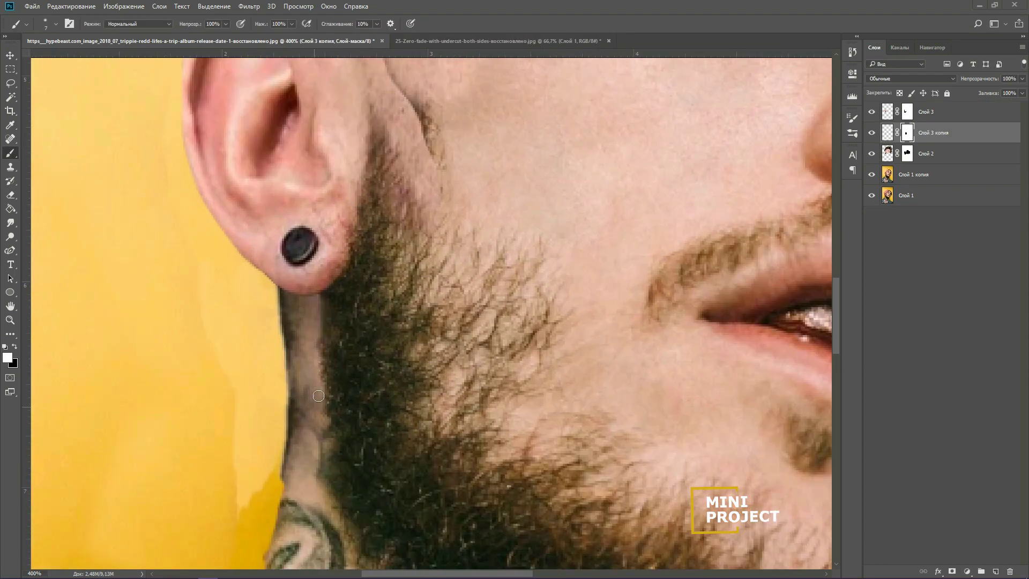
pyautogui.moveTo(226, 23); pyautogui.dragTo(179, 36)
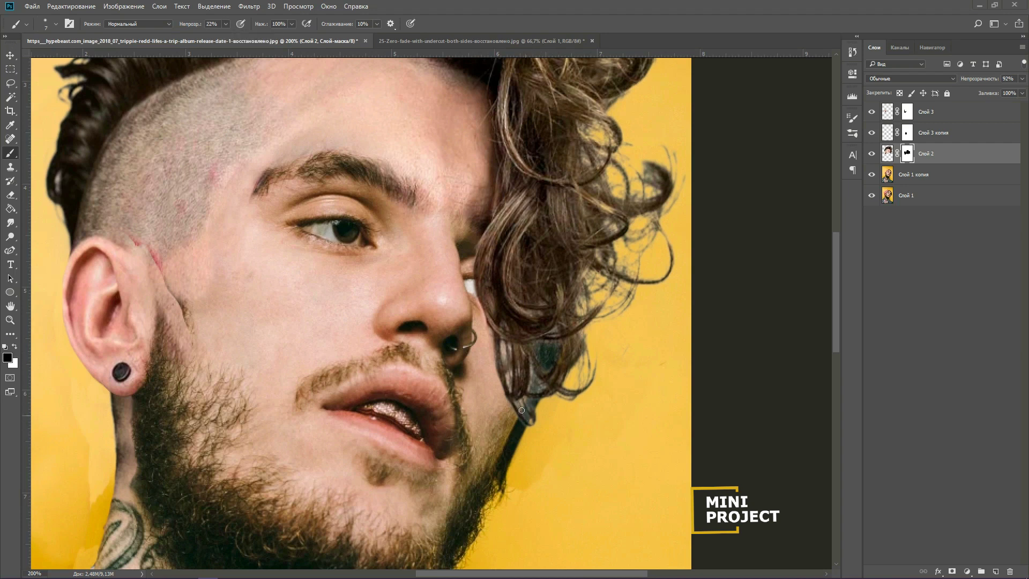
pyautogui.scroll(5, 598, 380)
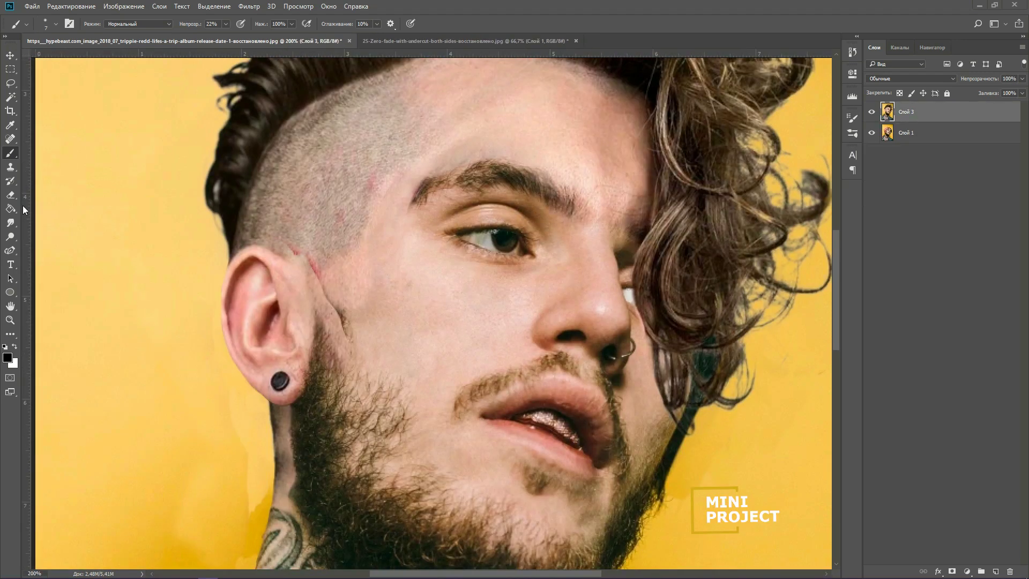
# Patch the pink blotches on the shaved temple and above the ear, and sample nearby skin for the Clone Stamp.
pyautogui.rightClick(10, 139)
pyautogui.click(123, 159)
pyautogui.moveTo(311, 185); pyautogui.dragTo(319, 204)
pyautogui.moveTo(400, 320)
pyautogui.mouseDown()
pyautogui.moveTo(387, 286)
pyautogui.moveTo(402, 328)
pyautogui.mouseUp()
pyautogui.press('s')
pyautogui.keyDown('alt'); pyautogui.click(411, 273); pyautogui.keyUp('alt')
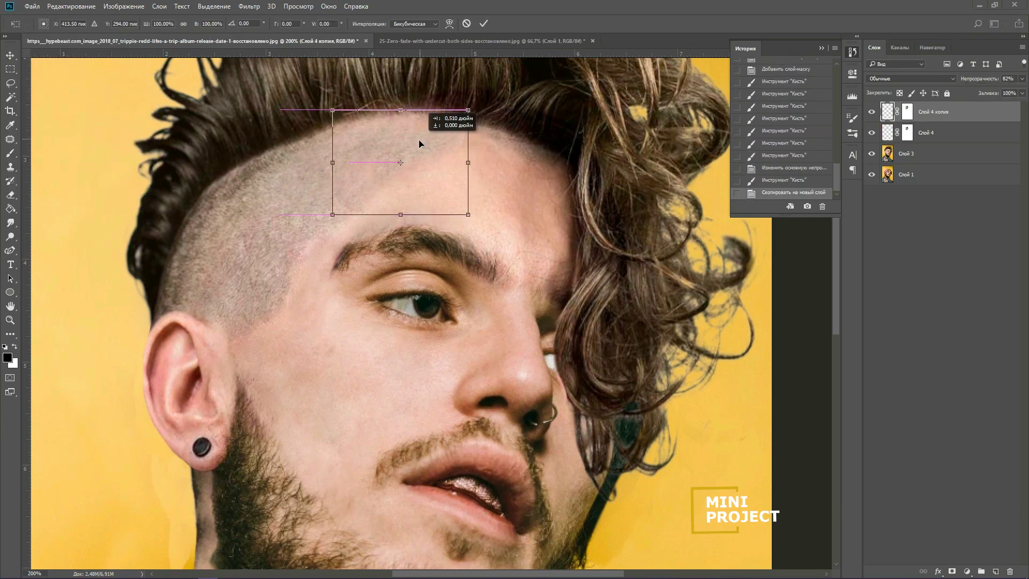
# Place the shaved-hair copy along the forehead hairline and blend the temple edge with the Clone Stamp at 27% opacity.
pyautogui.press('Return')
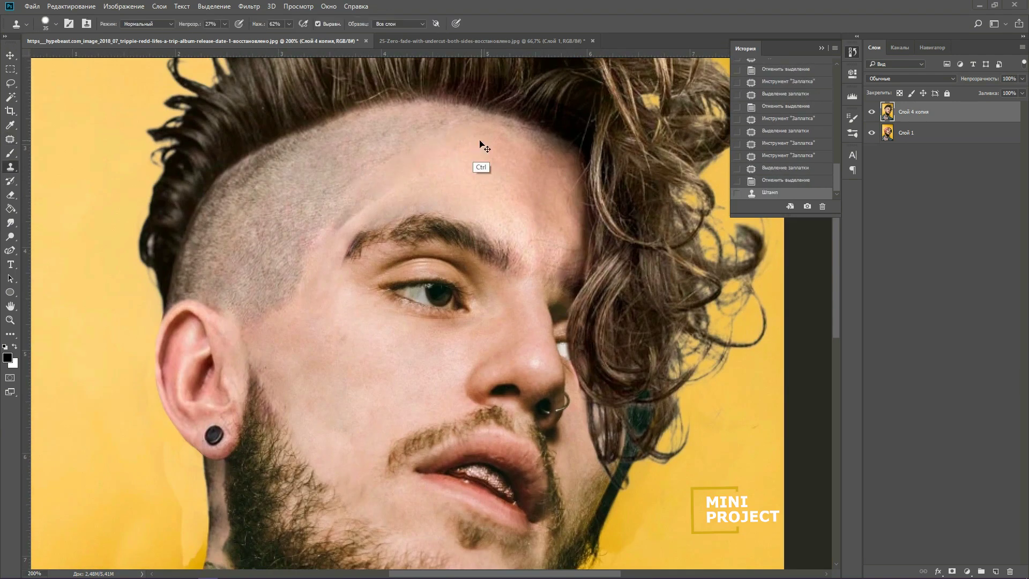
pyautogui.click(402, 225)
pyautogui.click(305, 239)
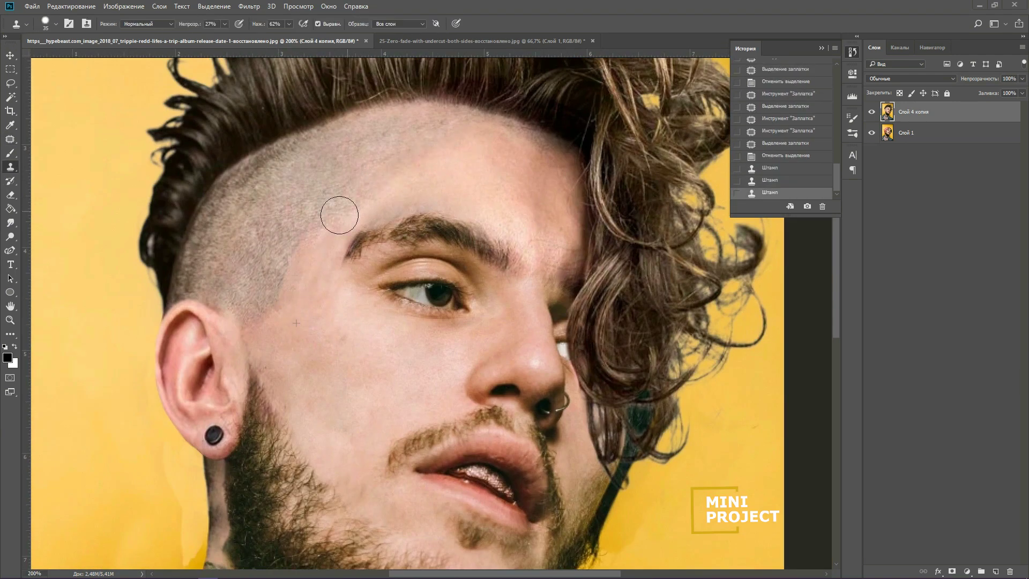
pyautogui.click(445, 135)
pyautogui.click(344, 251)
pyautogui.scroll(-2, 454, 136)
pyautogui.scroll(2, 429, 268)
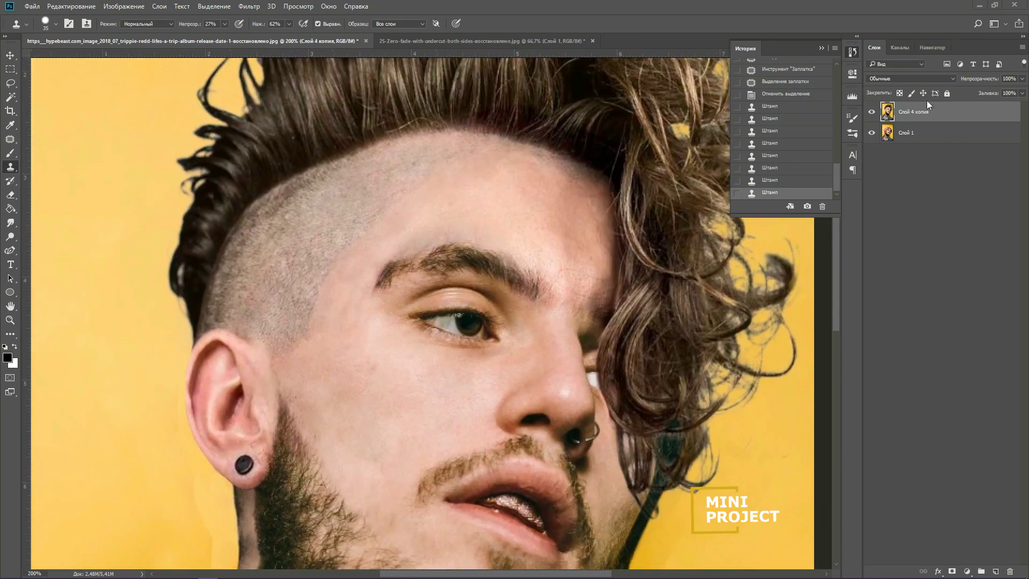
# Reshape the hair and head outline with the Liquify filter.
pyautogui.hotkey('ctrl', 'shift', 'x')
pyautogui.moveTo(134, 59); pyautogui.dragTo(250, 250)
pyautogui.moveTo(338, 138)
pyautogui.mouseDown()
pyautogui.moveTo(309, 177)
pyautogui.moveTo(270, 194)
pyautogui.mouseUp()
pyautogui.press('Return')
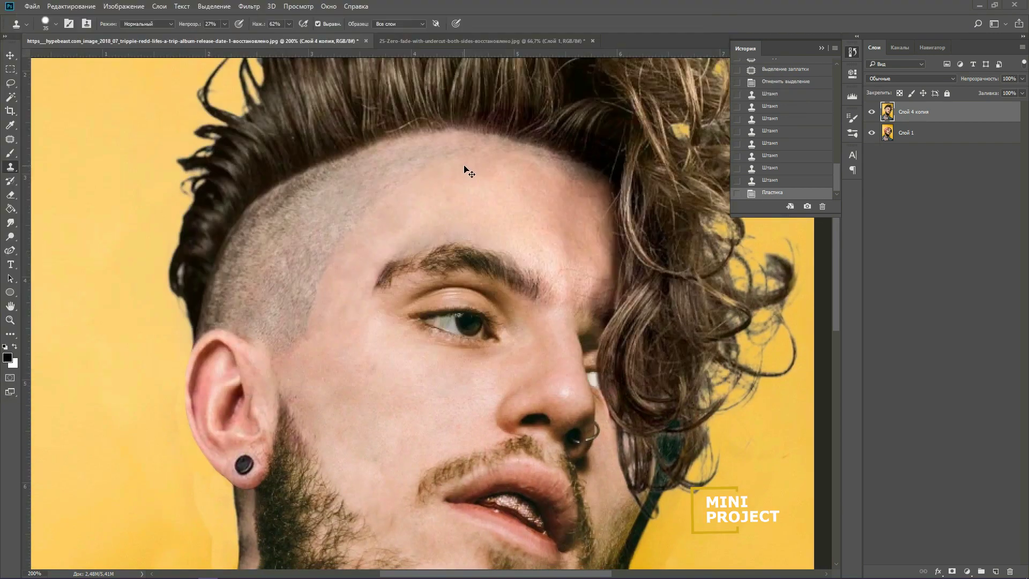
# Clone yellow background into the gap between the lower curls with a small Clone Stamp brush and set its opacity to 95%.
pyautogui.scroll(-2, 455, 172)
pyautogui.scroll(1, 456, 172)
pyautogui.moveTo(310, 236); pyautogui.dragTo(116, 148)
pyautogui.scroll(2, 393, 194)
pyautogui.press('[')
pyautogui.press('[')
pyautogui.press('[')
pyautogui.press('[')
pyautogui.press('[')
pyautogui.press('[')
pyautogui.press('[')
pyautogui.press('[')
pyautogui.press('[')
pyautogui.press('[')
pyautogui.press('[')
pyautogui.press('[')
pyautogui.press('[')
pyautogui.moveTo(275, 349); pyautogui.dragTo(272, 335)
pyautogui.moveTo(273, 350); pyautogui.dragTo(271, 323)
pyautogui.click(225, 24)
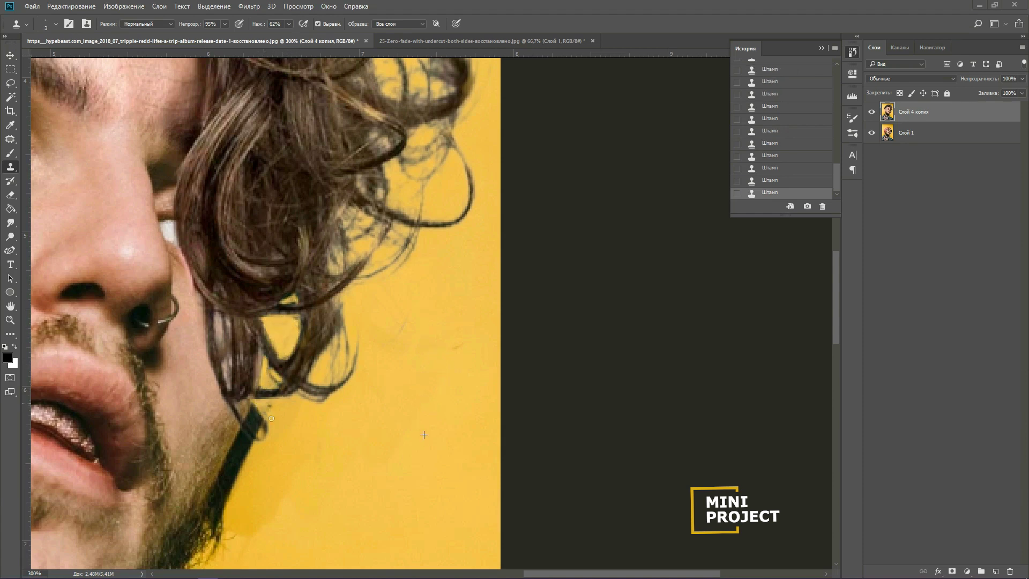
# Clone yellow background over the dark remnants beneath the curls and along the far jaw edge, adjusting the brush size to fit.
pyautogui.moveTo(256, 423); pyautogui.dragTo(325, 341)
pyautogui.press(']')
pyautogui.press(']')
pyautogui.press(']')
pyautogui.press(']')
pyautogui.press(']')
pyautogui.press(']')
pyautogui.moveTo(286, 432)
pyautogui.mouseDown()
pyautogui.moveTo(308, 369)
pyautogui.moveTo(291, 467)
pyautogui.mouseUp()
pyautogui.press(']')
pyautogui.press(']')
pyautogui.hotkey('ctrl', '-')
pyautogui.moveTo(63, 301); pyautogui.dragTo(379, 314)
pyautogui.hotkey('ctrl', '+')
pyautogui.moveTo(710, 296)
pyautogui.mouseDown()
pyautogui.moveTo(478, 336)
pyautogui.moveTo(472, 305)
pyautogui.mouseUp()
pyautogui.press('[')
pyautogui.press('[')
pyautogui.press('[')
pyautogui.press('[')
pyautogui.press('[')
pyautogui.keyDown('alt'); pyautogui.click(473, 291); pyautogui.keyUp('alt')
pyautogui.hotkey('ctrl', '1')
# Patch the smudges in the yellow background beside the neck and clean the neck's outline with the Clone Stamp.
pyautogui.press('j')
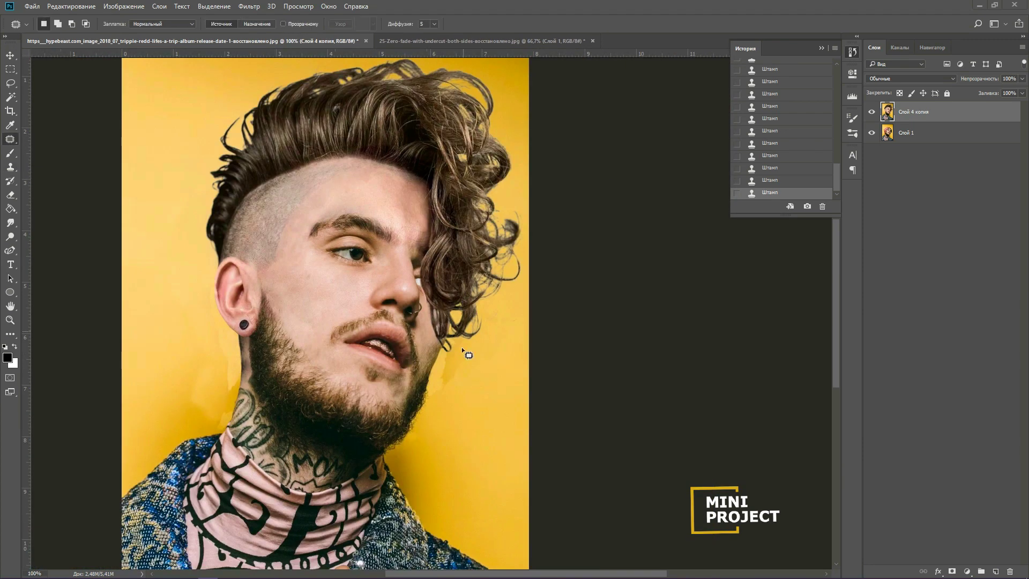
pyautogui.hotkey('ctrl', 'd')
pyautogui.hscroll(-1, 508, 407)
pyautogui.moveTo(260, 337); pyautogui.dragTo(267, 380)
pyautogui.moveTo(243, 292); pyautogui.dragTo(259, 335)
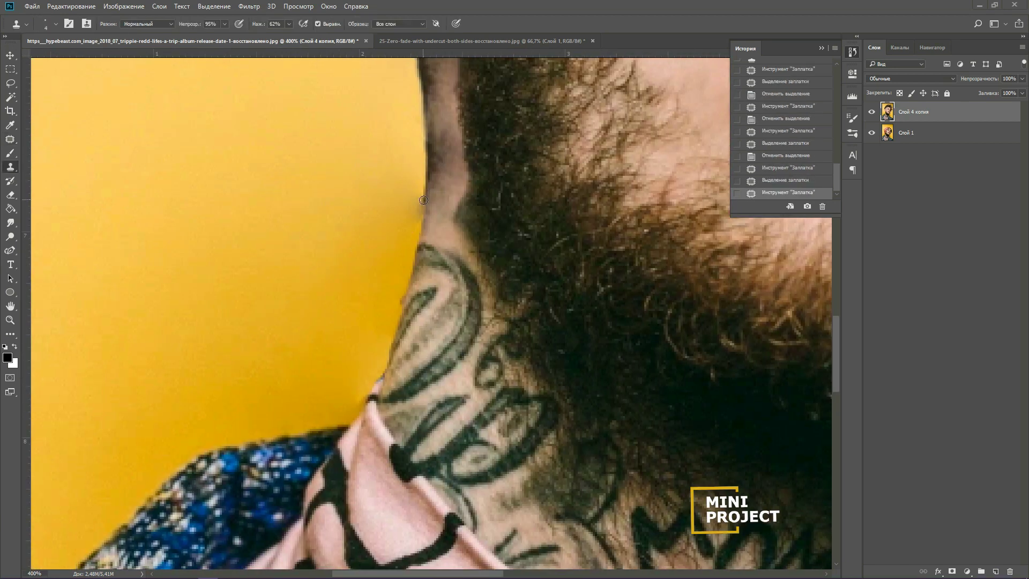
pyautogui.click(421, 204)
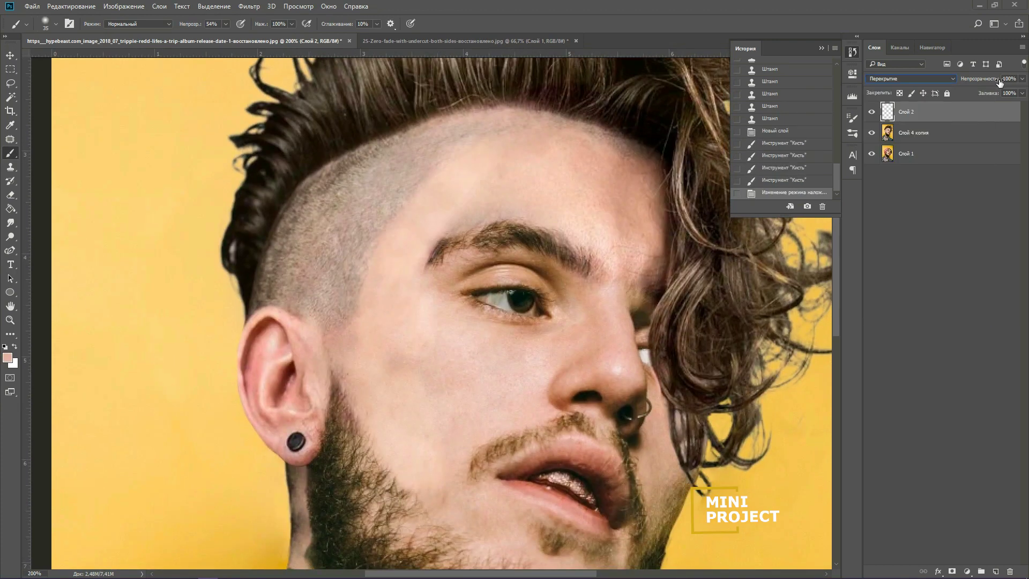
# Change the blending mode of the layer with the painted skin tone on the temple.
pyautogui.click(912, 78)
pyautogui.click(911, 312)
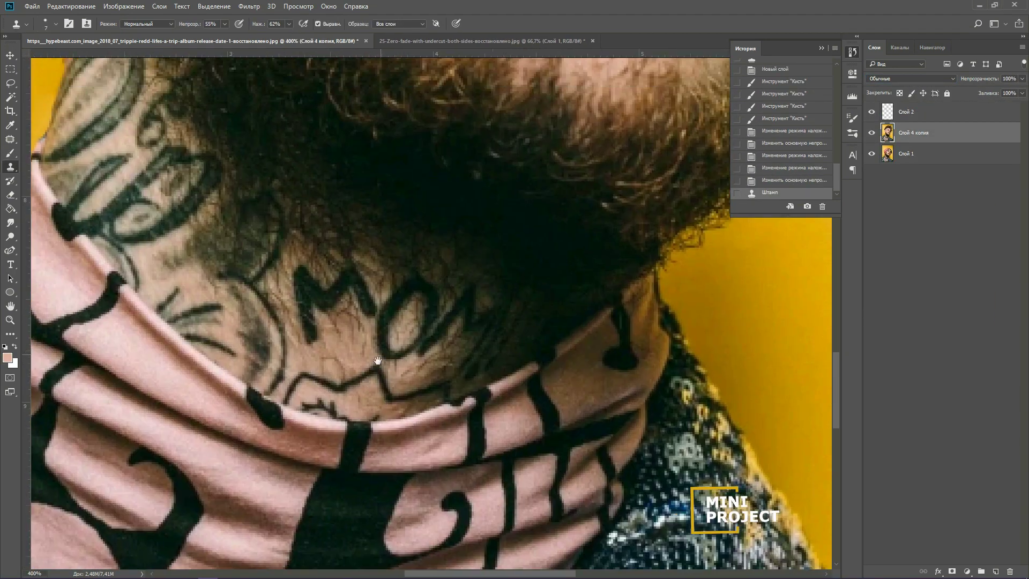
# Clone clean skin at 55% opacity over the first letter of the throat tattoo and the ray lines near the collar.
pyautogui.moveTo(359, 290)
pyautogui.mouseDown()
pyautogui.moveTo(325, 300)
pyautogui.moveTo(342, 305)
pyautogui.moveTo(341, 331)
pyautogui.moveTo(325, 293)
pyautogui.moveTo(303, 277)
pyautogui.mouseUp()
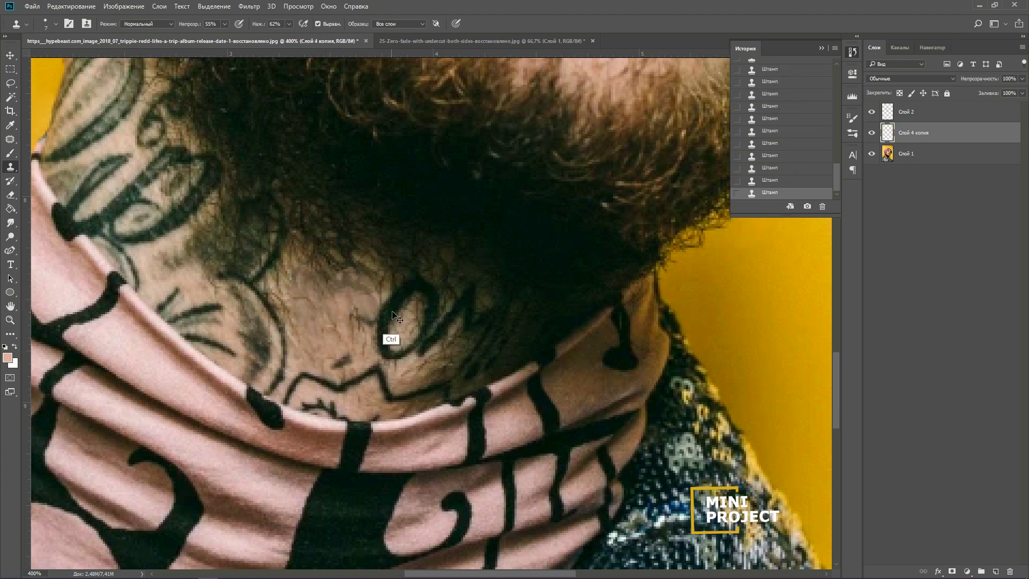
pyautogui.moveTo(173, 293); pyautogui.dragTo(204, 349)
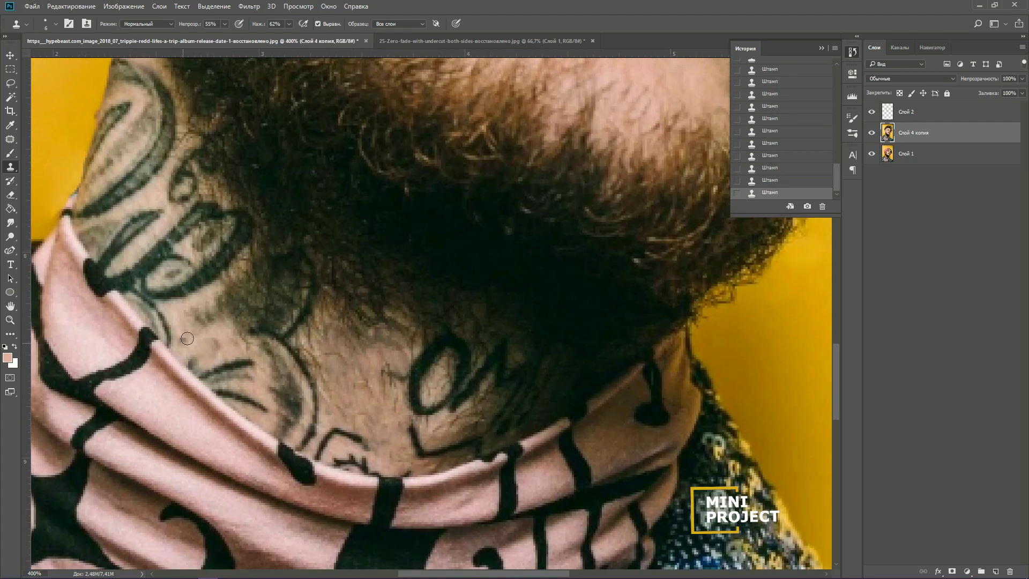
pyautogui.hotkey('ctrl', 'z')
pyautogui.keyDown('alt'); pyautogui.click(201, 346); pyautogui.keyUp('alt')
pyautogui.moveTo(206, 373); pyautogui.dragTo(255, 388)
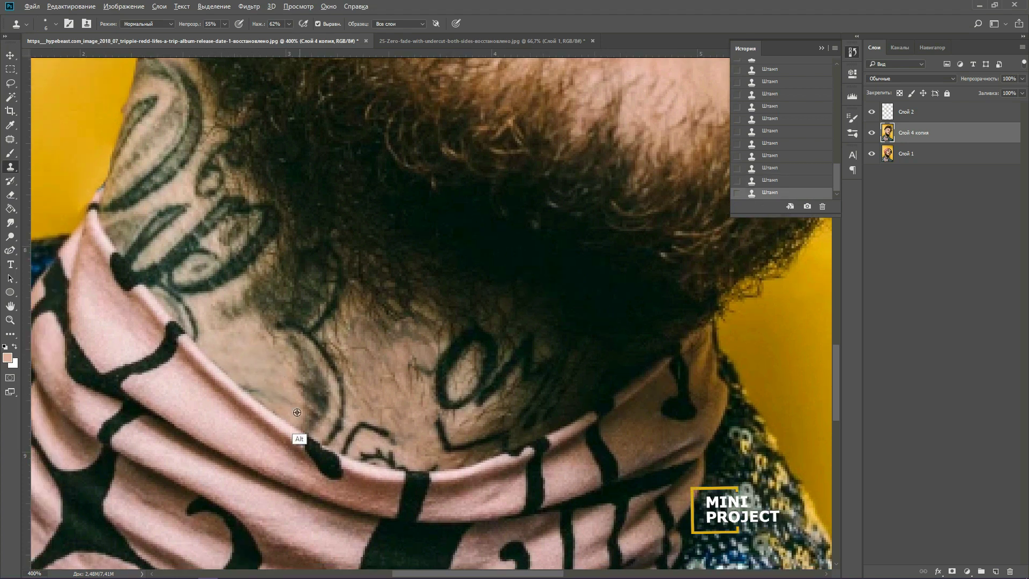
pyautogui.click(273, 399)
# Clone skin and beard shadow over the remaining throat tattoo letters and the line drawing just above the collar.
pyautogui.moveTo(392, 396); pyautogui.dragTo(305, 364)
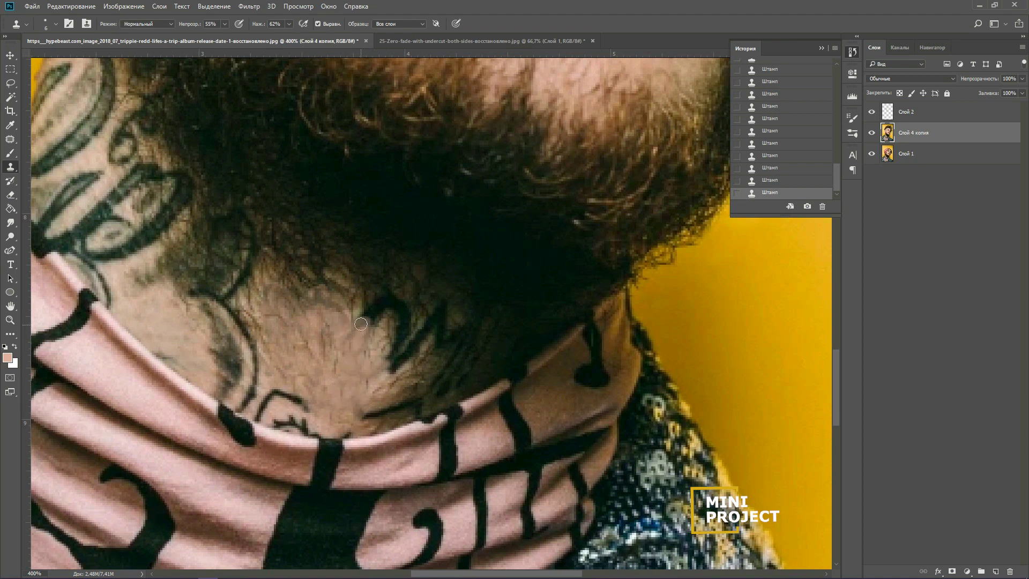
pyautogui.moveTo(361, 324); pyautogui.dragTo(378, 311)
pyautogui.moveTo(379, 276); pyautogui.dragTo(354, 303)
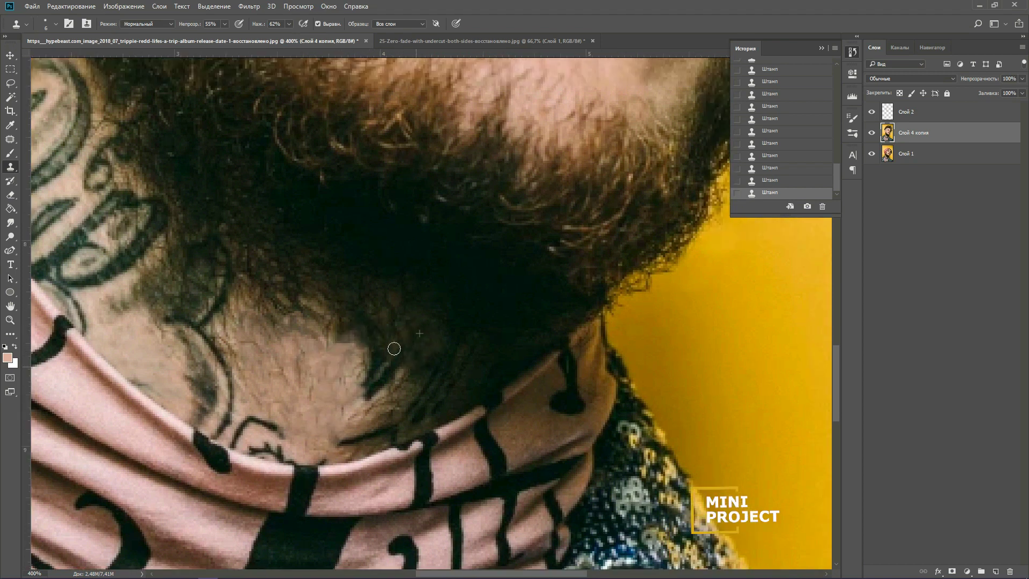
pyautogui.scroll(-6, 350, 347)
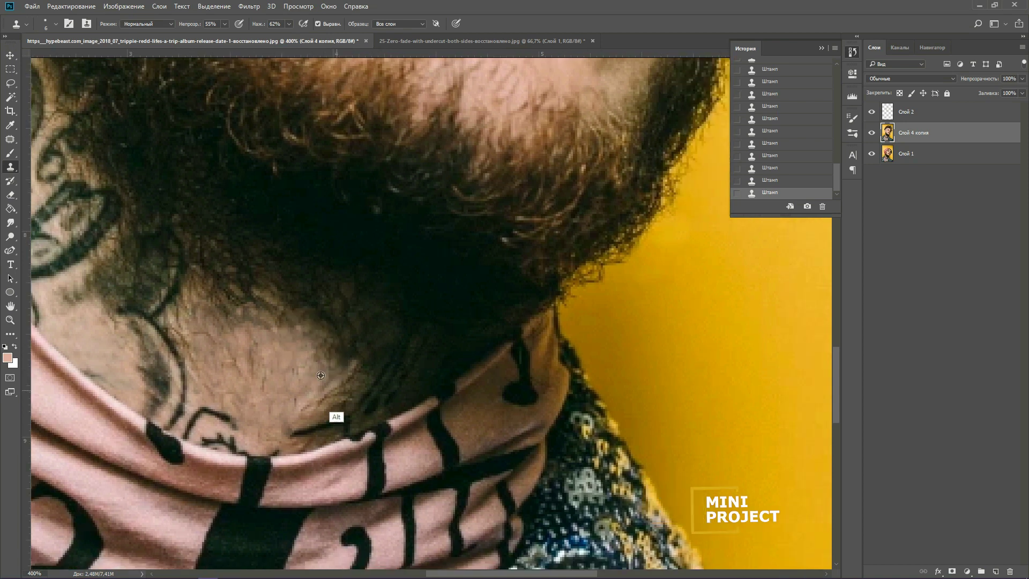
pyautogui.scroll(5, 311, 345)
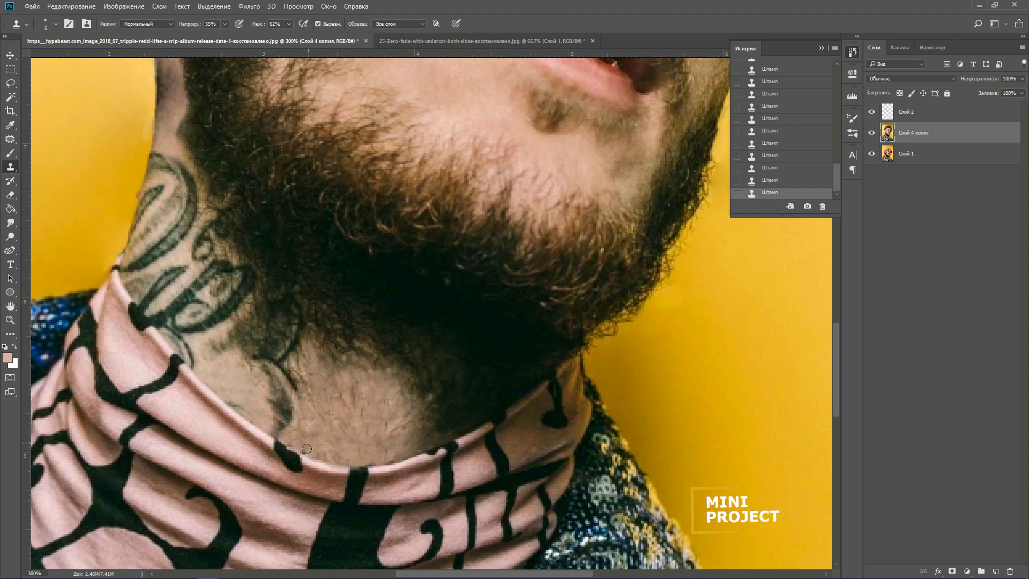
# Clone skin over the curved tattoo near the collar and the lower strokes of the script tattoo on the neck.
pyautogui.moveTo(238, 379); pyautogui.dragTo(316, 441)
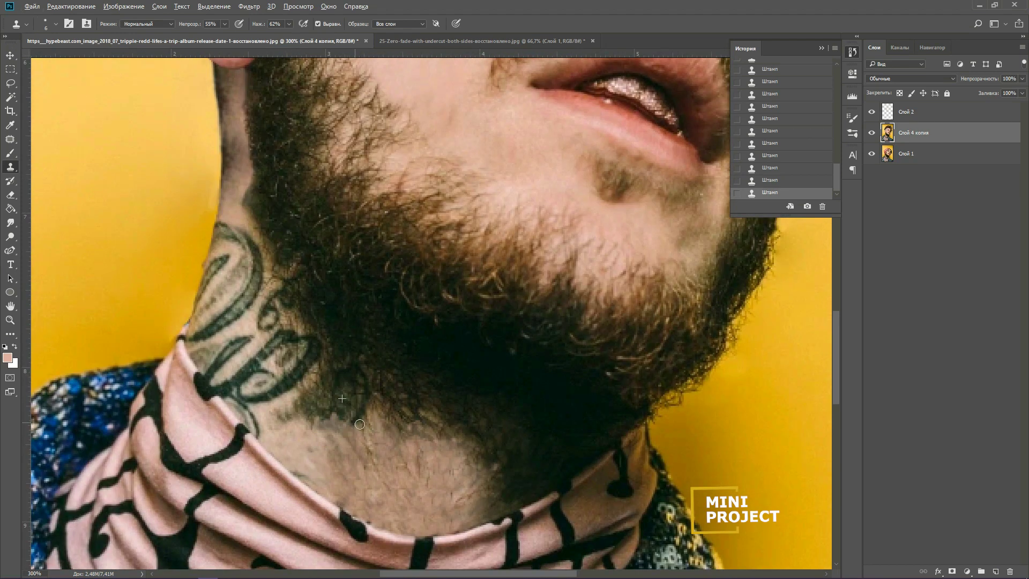
pyautogui.scroll(2, 254, 373)
pyautogui.hotkey('ctrl', 'alt', 'z')
pyautogui.click(231, 366)
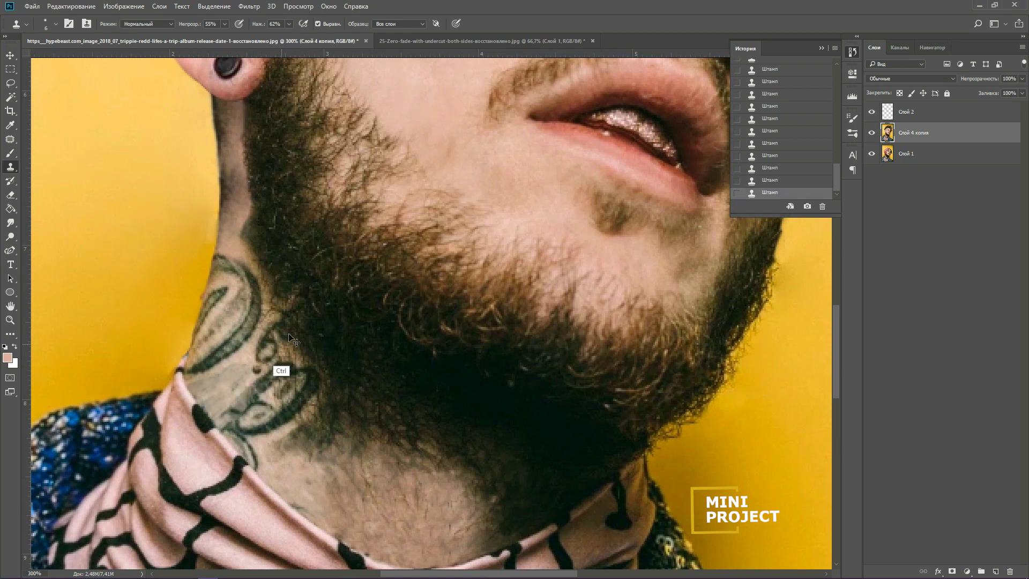
# Clone skin over the large looping letter of the script tattoo on the side of the neck, undoing poor strokes.
pyautogui.scroll(-5, 290, 338)
pyautogui.scroll(6, 455, 275)
pyautogui.hotkey('ctrl', 'alt', 'z')
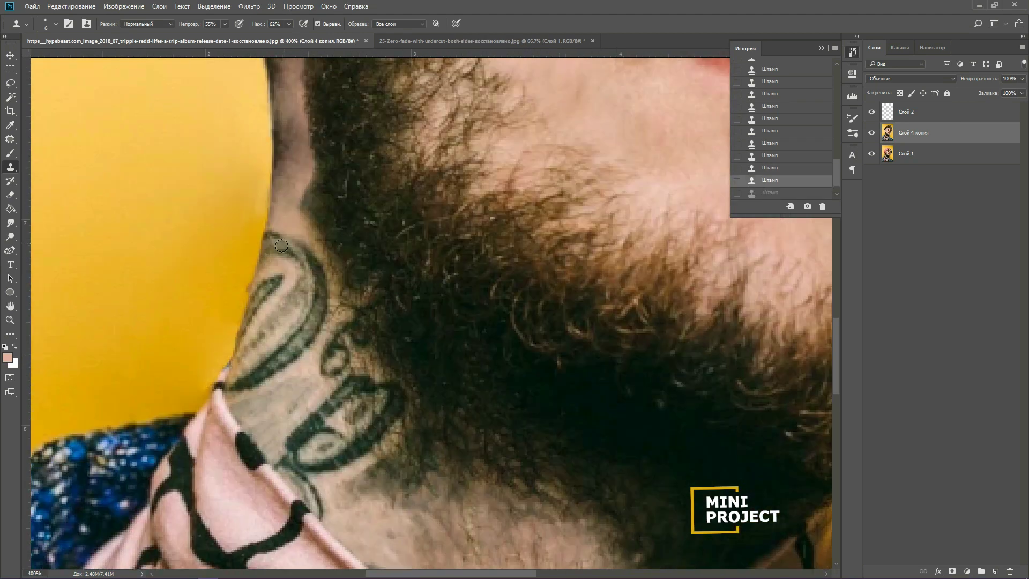
pyautogui.click(282, 245)
pyautogui.hotkey('ctrl', 'alt', 'z')
pyautogui.click(279, 287)
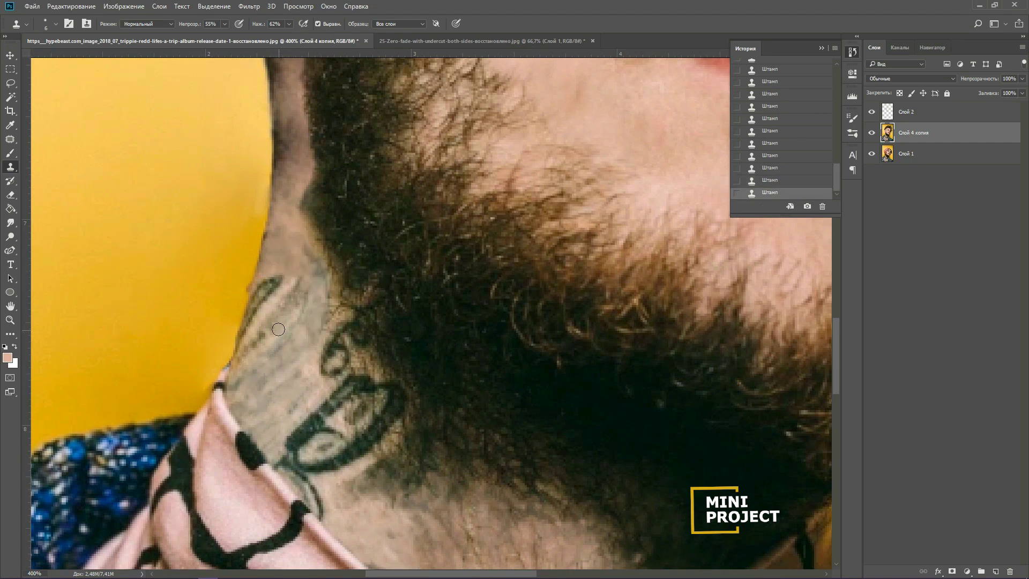
pyautogui.scroll(-1, 246, 334)
pyautogui.moveTo(290, 346)
pyautogui.mouseDown()
pyautogui.moveTo(266, 375)
pyautogui.moveTo(295, 365)
pyautogui.mouseUp()
pyautogui.scroll(-2, 301, 278)
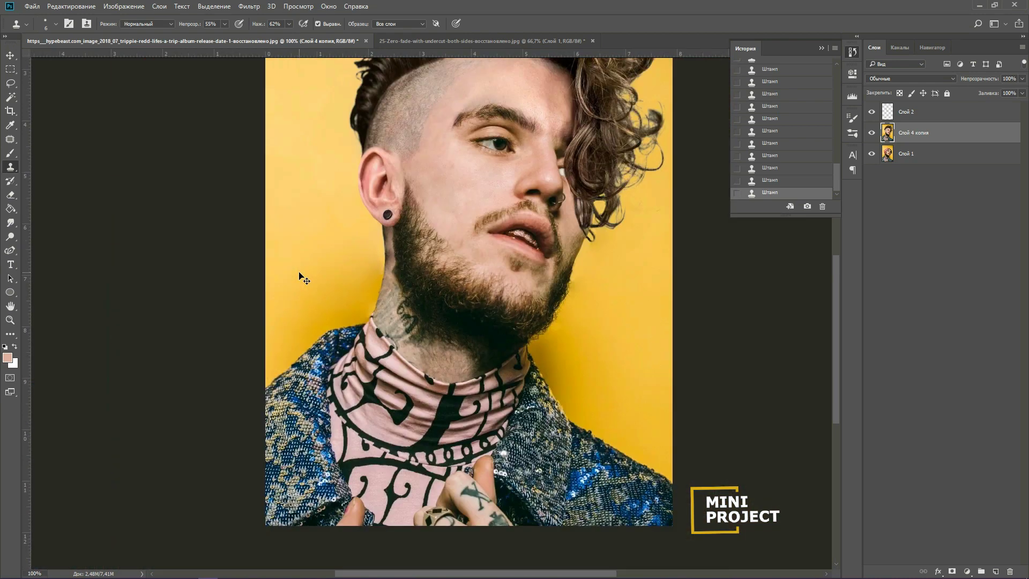
# Sample a nearby tone and brush it on a new layer over the neck along the beard's edge.
pyautogui.scroll(2, 402, 311)
pyautogui.press('b')
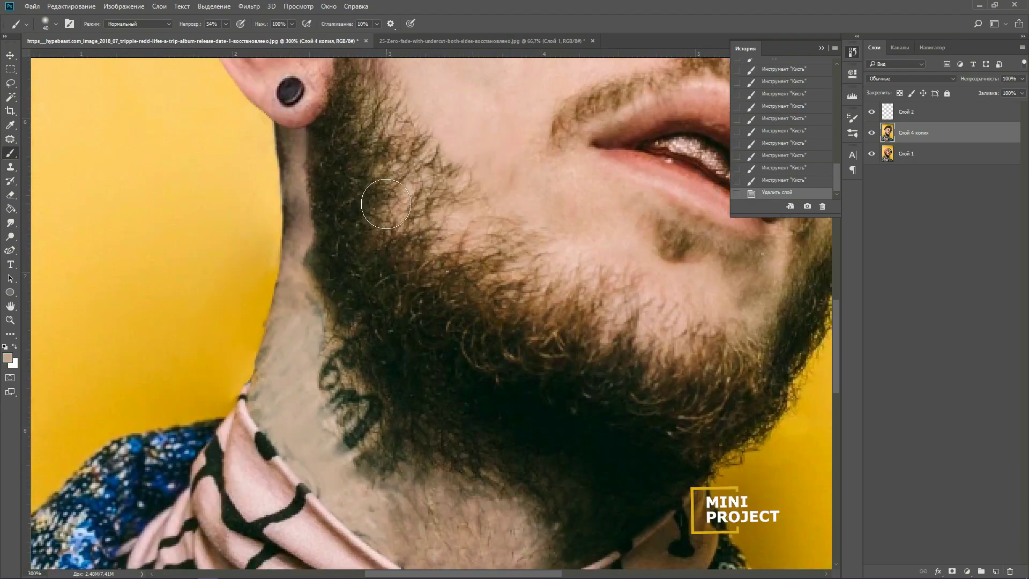
pyautogui.hotkey('ctrl', 'shift', 'alt', 'n')
pyautogui.keyDown('alt'); pyautogui.click(338, 340); pyautogui.keyUp('alt')
pyautogui.moveTo(322, 324)
pyautogui.mouseDown()
pyautogui.moveTo(327, 440)
pyautogui.moveTo(376, 475)
pyautogui.mouseUp()
# Change the neck paint layer's blending mode, lower its opacity, and trim the excess with the Eraser.
pyautogui.click(911, 79)
pyautogui.click(884, 200)
pyautogui.moveTo(1022, 79); pyautogui.dragTo(986, 92)
pyautogui.press('e')
pyautogui.rightClick(498, 350)
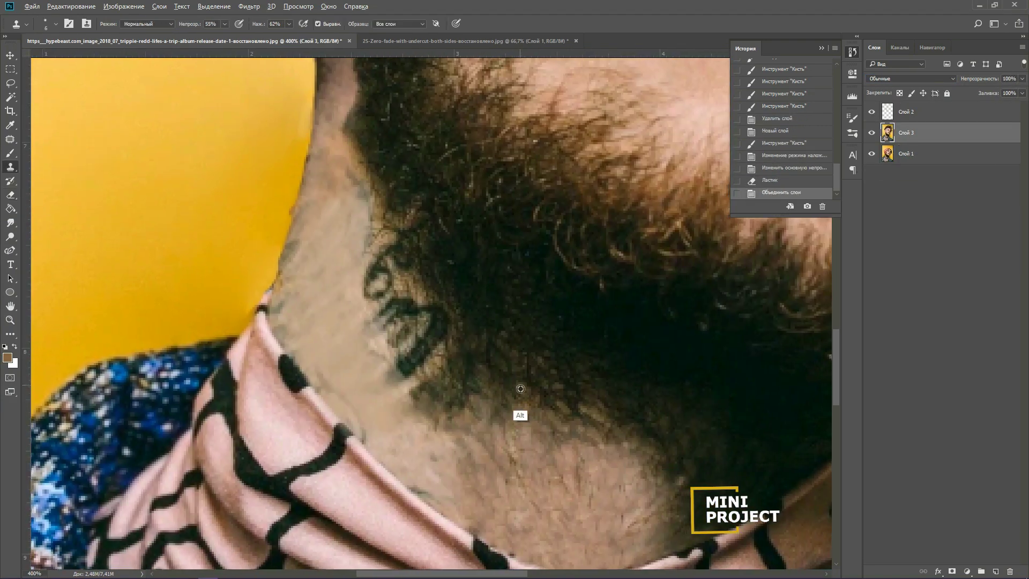
# Try to clone skin over the remaining script tattoo and the neck beside the beard, and undo those strokes.
pyautogui.moveTo(520, 413)
pyautogui.mouseDown()
pyautogui.moveTo(586, 419)
pyautogui.moveTo(430, 399)
pyautogui.moveTo(416, 383)
pyautogui.mouseUp()
pyautogui.moveTo(440, 348); pyautogui.dragTo(441, 387)
pyautogui.moveTo(585, 408); pyautogui.dragTo(616, 429)
pyautogui.scroll(-1, 482, 401)
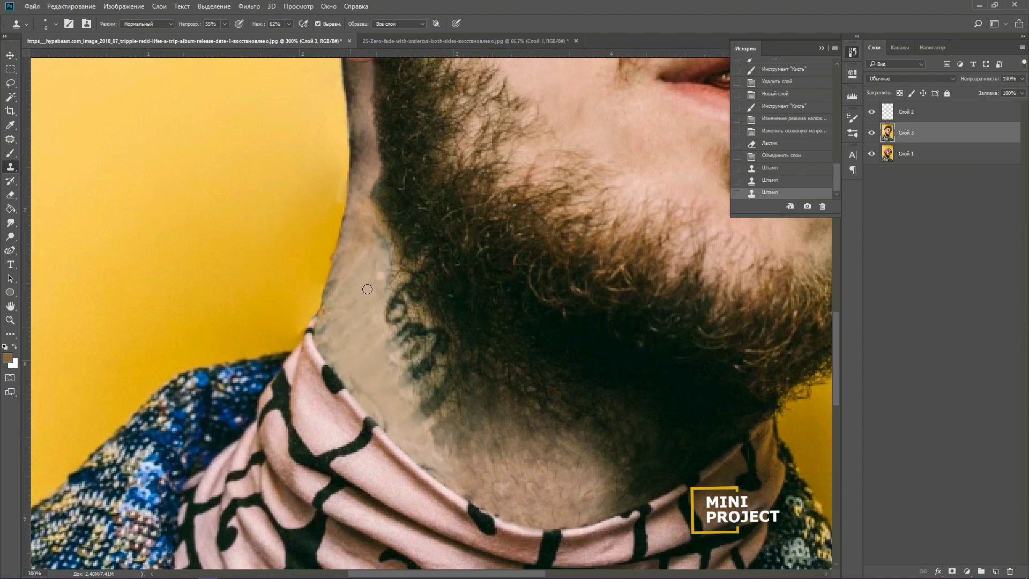
pyautogui.moveTo(368, 289); pyautogui.dragTo(327, 306)
pyautogui.moveTo(351, 236); pyautogui.dragTo(360, 282)
pyautogui.moveTo(379, 373); pyautogui.dragTo(382, 394)
pyautogui.hotkey('ctrl', 'alt', 'z')
pyautogui.hotkey('ctrl', 'alt', 'z')
pyautogui.hotkey('ctrl', 'alt', 'z')
pyautogui.hotkey('ctrl', 'alt', 'z')
pyautogui.hotkey('ctrl', 'alt', 'z')
# Clone beard texture over the remaining script tattoo and clean skin along the side of the neck from freshly sampled areas.
pyautogui.keyDown('alt'); pyautogui.click(592, 216); pyautogui.keyUp('alt')
pyautogui.moveTo(402, 303)
pyautogui.mouseDown()
pyautogui.moveTo(418, 361)
pyautogui.moveTo(449, 360)
pyautogui.mouseUp()
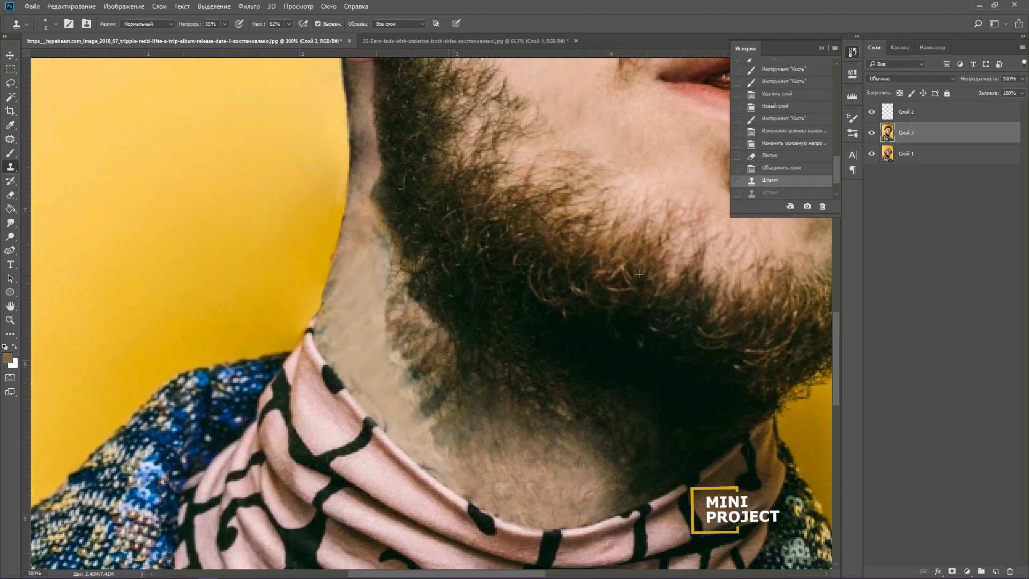
pyautogui.keyDown('alt'); pyautogui.click(606, 109); pyautogui.keyUp('alt')
pyautogui.moveTo(349, 267)
pyautogui.mouseDown()
pyautogui.moveTo(371, 326)
pyautogui.moveTo(351, 364)
pyautogui.mouseUp()
pyautogui.moveTo(352, 330)
pyautogui.mouseDown()
pyautogui.moveTo(411, 434)
pyautogui.moveTo(456, 474)
pyautogui.mouseUp()
pyautogui.moveTo(652, 72)
pyautogui.mouseDown()
pyautogui.moveTo(482, 344)
pyautogui.moveTo(572, 117)
pyautogui.mouseUp()
pyautogui.moveTo(301, 268); pyautogui.dragTo(308, 295)
pyautogui.moveTo(290, 244); pyautogui.dragTo(305, 287)
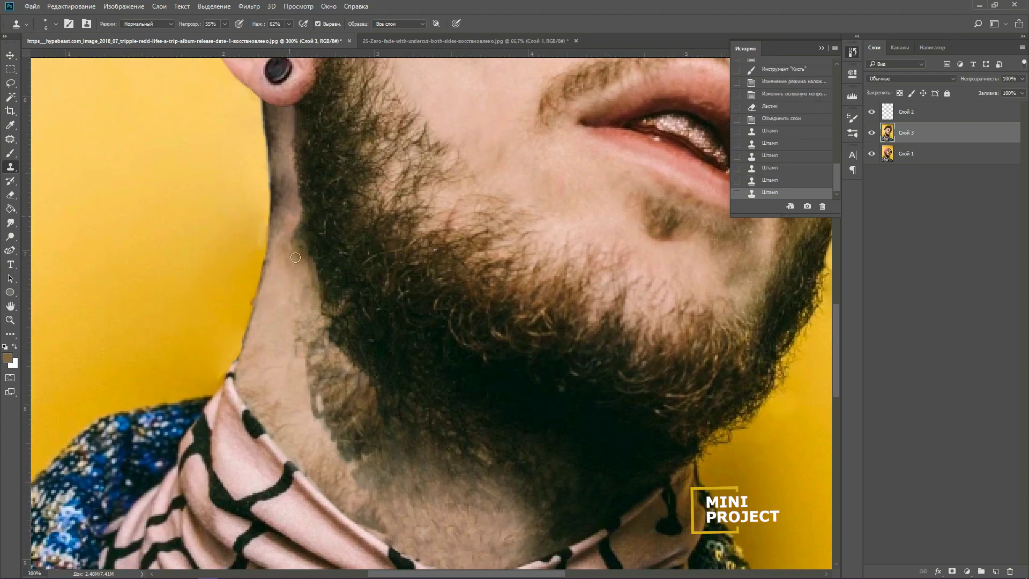
# Enlarge the Clone Stamp brush to 15 and clone over the tattoo remnants beneath the jaw, undoing poor strokes.
pyautogui.click(56, 24)
pyautogui.doubleClick(21, 163)
pyautogui.moveTo(341, 355); pyautogui.dragTo(395, 496)
pyautogui.moveTo(466, 413); pyautogui.dragTo(448, 301)
pyautogui.hotkey('ctrl', 'z')
pyautogui.moveTo(354, 397); pyautogui.dragTo(375, 402)
pyautogui.moveTo(269, 292); pyautogui.dragTo(277, 308)
pyautogui.hotkey('ctrl', 'z')
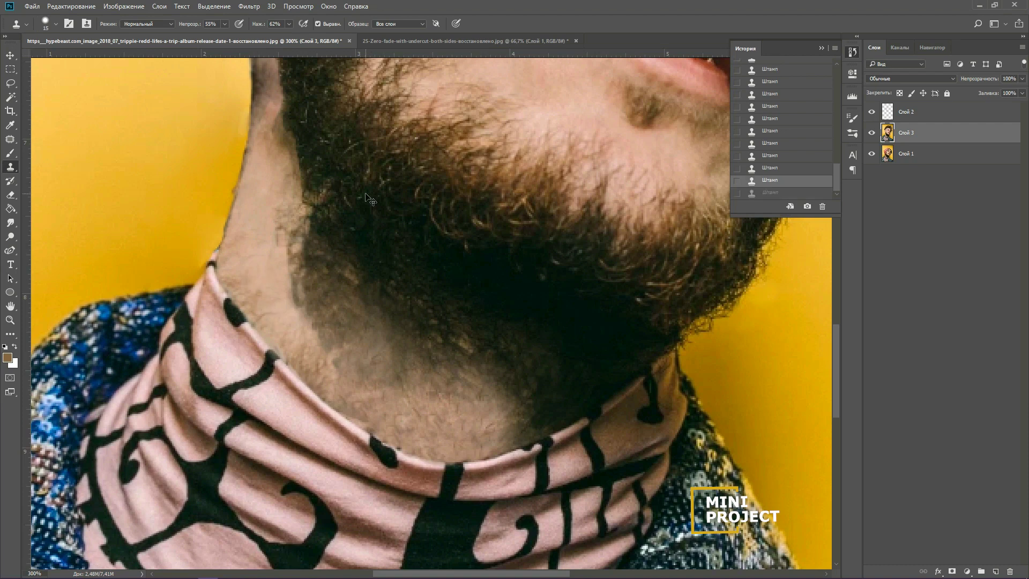
# Reduce the Clone Stamp brush size and clean up the neck along the beard's edge.
pyautogui.scroll(1, 386, 348)
pyautogui.moveTo(268, 214); pyautogui.dragTo(311, 321)
pyautogui.press('[')
pyautogui.press('[')
pyautogui.press('[')
pyautogui.press('[')
pyautogui.moveTo(287, 300)
pyautogui.mouseDown()
pyautogui.moveTo(284, 239)
pyautogui.moveTo(301, 247)
pyautogui.mouseUp()
# Lower the Clone Stamp opacity to 18% and blend the transition between the beard's edge and the neck skin.
pyautogui.click(225, 24)
pyautogui.moveTo(226, 36); pyautogui.dragTo(205, 36)
pyautogui.moveTo(305, 284); pyautogui.dragTo(308, 409)
pyautogui.moveTo(314, 343); pyautogui.dragTo(332, 440)
pyautogui.scroll(-1, 306, 418)
pyautogui.moveTo(257, 378)
pyautogui.mouseDown()
pyautogui.moveTo(311, 467)
pyautogui.moveTo(259, 430)
pyautogui.mouseUp()
pyautogui.moveTo(281, 398); pyautogui.dragTo(210, 290)
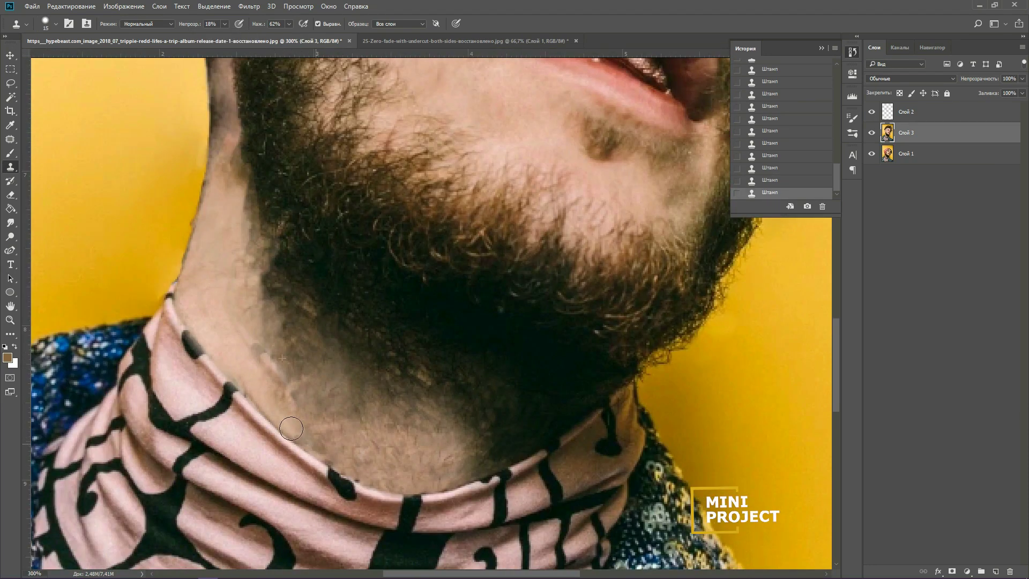
# Clone soft skin tone along the scarf's edge and across the lower neck to even out the patches.
pyautogui.moveTo(291, 429); pyautogui.dragTo(281, 445)
pyautogui.moveTo(246, 356)
pyautogui.mouseDown()
pyautogui.moveTo(287, 421)
pyautogui.moveTo(400, 479)
pyautogui.moveTo(399, 406)
pyautogui.moveTo(445, 437)
pyautogui.mouseUp()
pyautogui.moveTo(162, 266); pyautogui.dragTo(230, 388)
pyautogui.moveTo(255, 284)
pyautogui.mouseDown()
pyautogui.moveTo(263, 409)
pyautogui.moveTo(267, 303)
pyautogui.mouseUp()
pyautogui.moveTo(294, 370); pyautogui.dragTo(370, 488)
pyautogui.scroll(-1, 366, 373)
pyautogui.moveTo(401, 198)
pyautogui.mouseDown()
pyautogui.moveTo(366, 373)
pyautogui.moveTo(455, 287)
pyautogui.mouseUp()
# Brush skin tone over the neck on a new layer, reducing brush opacity to 5% and layer opacity to 29%.
pyautogui.press('b')
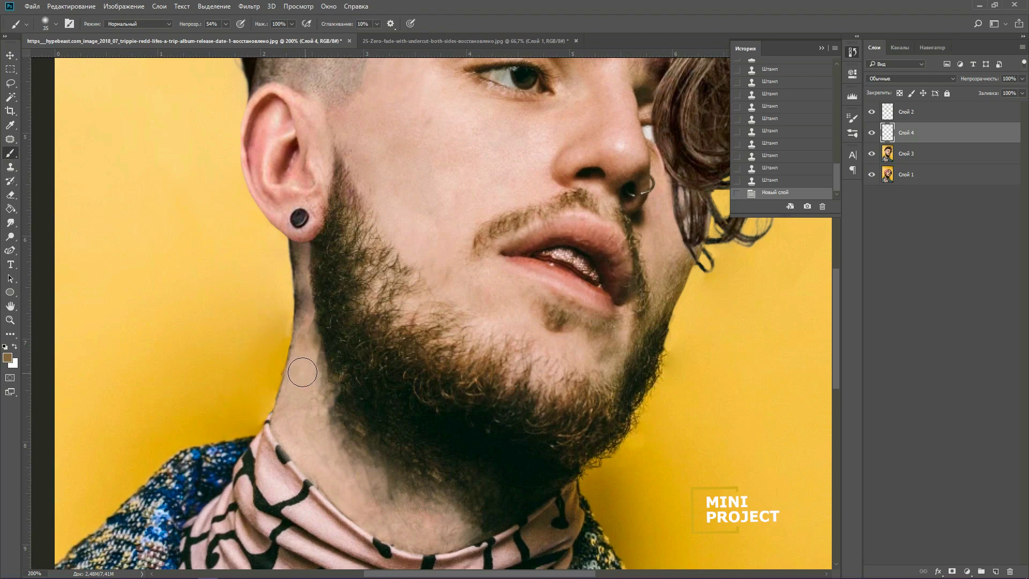
pyautogui.moveTo(300, 362)
pyautogui.mouseDown()
pyautogui.moveTo(287, 429)
pyautogui.moveTo(322, 493)
pyautogui.moveTo(418, 557)
pyautogui.mouseUp()
pyautogui.click(226, 24)
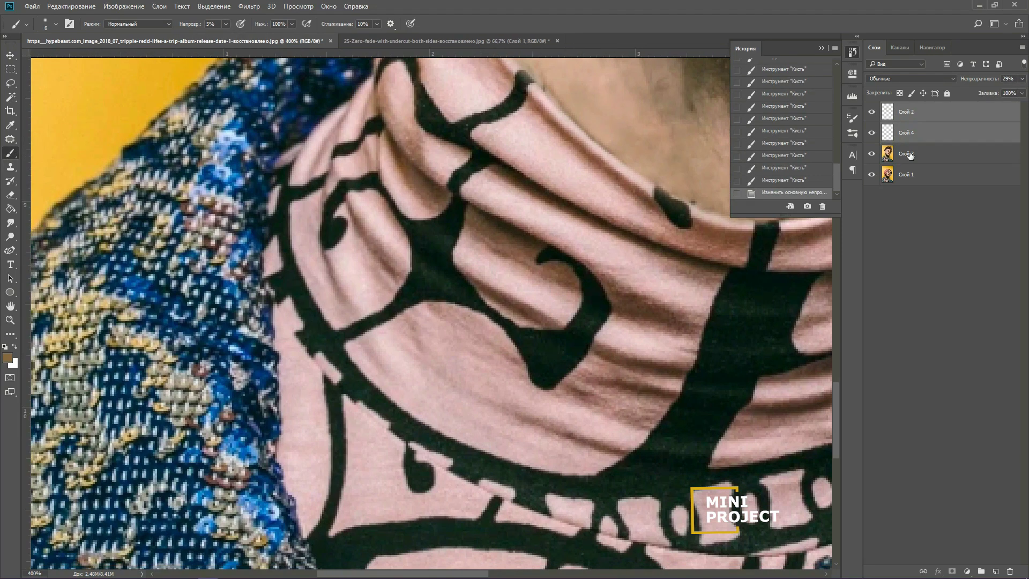
# Clone over small remaining marks from a sampled source with a resized Clone Stamp brush at an adjusted opacity.
pyautogui.press('s')
pyautogui.click(56, 23)
pyautogui.moveTo(58, 82); pyautogui.dragTo(115, 82)
pyautogui.keyDown('alt'); pyautogui.click(456, 232); pyautogui.keyUp('alt')
pyautogui.click(472, 268)
pyautogui.click(503, 309)
pyautogui.click(224, 23)
pyautogui.moveTo(219, 36); pyautogui.dragTo(305, 63)
pyautogui.click(527, 330)
pyautogui.moveTo(527, 331); pyautogui.dragTo(551, 357)
pyautogui.click(581, 379)
# Patch the remaining marks on the portrait with clean nearby areas, clearing the selection after each patch.
pyautogui.moveTo(601, 261)
pyautogui.mouseDown()
pyautogui.moveTo(526, 253)
pyautogui.moveTo(391, 458)
pyautogui.moveTo(356, 488)
pyautogui.mouseUp()
pyautogui.hotkey('ctrl', '-')
pyautogui.hotkey('ctrl', '-')
pyautogui.press('j')
pyautogui.moveTo(412, 282); pyautogui.dragTo(409, 139)
pyautogui.click(305, 404)
pyautogui.press('Return')
pyautogui.hotkey('ctrl', 'd')
pyautogui.moveTo(320, 385); pyautogui.dragTo(428, 198)
pyautogui.hotkey('ctrl', 'd')
pyautogui.moveTo(405, 441); pyautogui.dragTo(421, 460)
pyautogui.hotkey('ctrl', 'd')
# Copy a lassoed piece of the eyebrow to a new layer, transform it to extend the brow, erase its edges and merge it.
pyautogui.hotkey('ctrl', '-')
pyautogui.hotkey('ctrl', '-')
pyautogui.hotkey('ctrl', '+')
pyautogui.hotkey('ctrl', '+')
pyautogui.hotkey('ctrl', '+')
pyautogui.moveTo(528, 121)
pyautogui.mouseDown()
pyautogui.moveTo(452, 368)
pyautogui.moveTo(437, 503)
pyautogui.mouseUp()
pyautogui.press('l')
pyautogui.moveTo(429, 268); pyautogui.dragTo(379, 249)
pyautogui.hotkey('ctrl', 'j')
pyautogui.hotkey('ctrl', 't')
pyautogui.press('Return')
pyautogui.press('e')
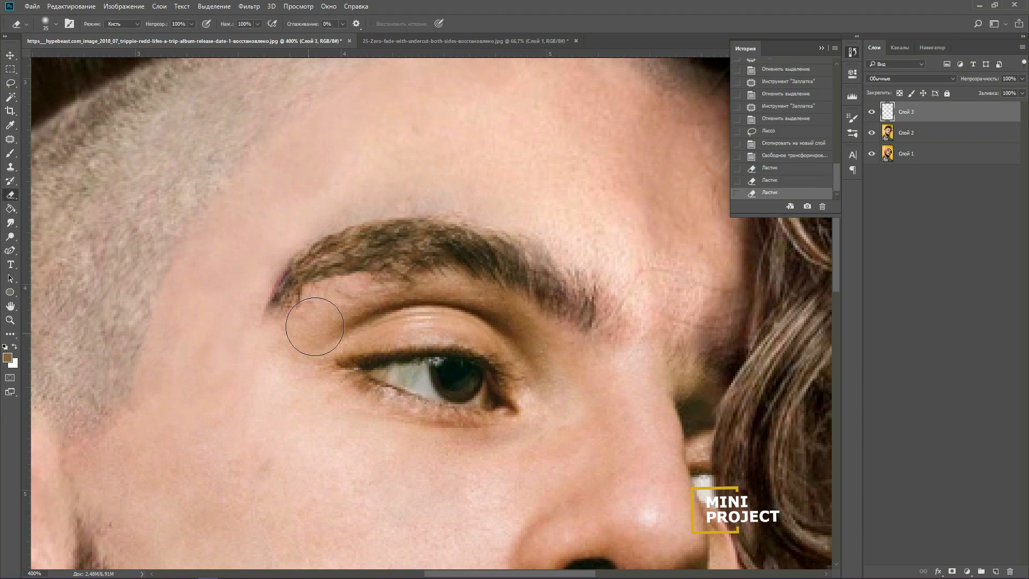
pyautogui.hotkey('ctrl', 'e')
# Clone skin and brow texture around the eyebrow's outer end to shape a clean tail, undoing a poor stroke.
pyautogui.press('s')
pyautogui.keyDown('alt'); pyautogui.click(271, 349); pyautogui.keyUp('alt')
pyautogui.click(299, 322)
pyautogui.click(310, 287)
pyautogui.click(403, 237)
pyautogui.hotkey('ctrl', 'z')
pyautogui.click(289, 257)
pyautogui.click(272, 273)
pyautogui.click(260, 287)
pyautogui.scroll(-1, 423, 297)
pyautogui.scroll(1, 397, 288)
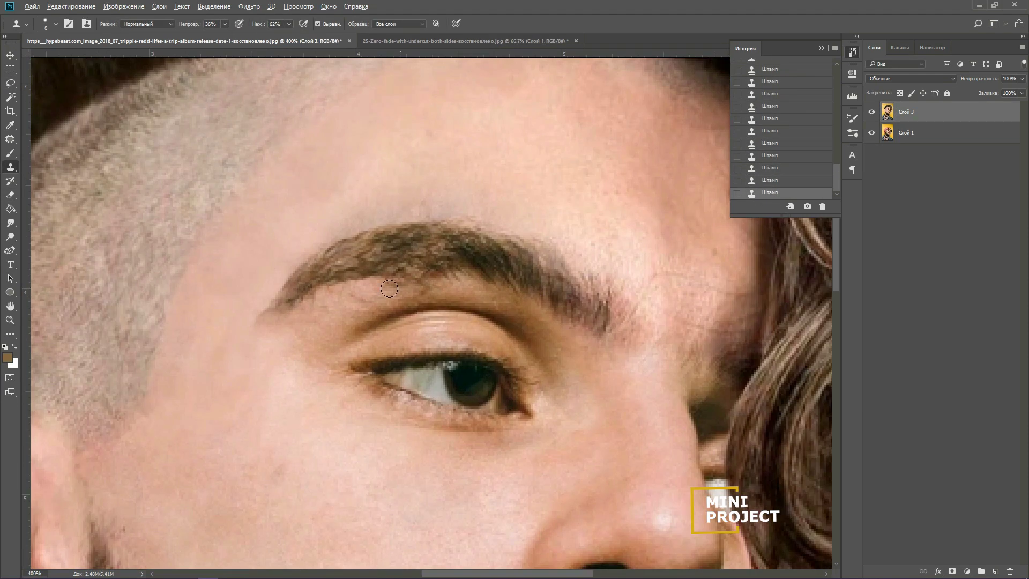
pyautogui.moveTo(379, 282); pyautogui.dragTo(332, 322)
# Brush fine hair strokes over the eyebrow at 35% opacity.
pyautogui.press('b')
pyautogui.click(226, 24)
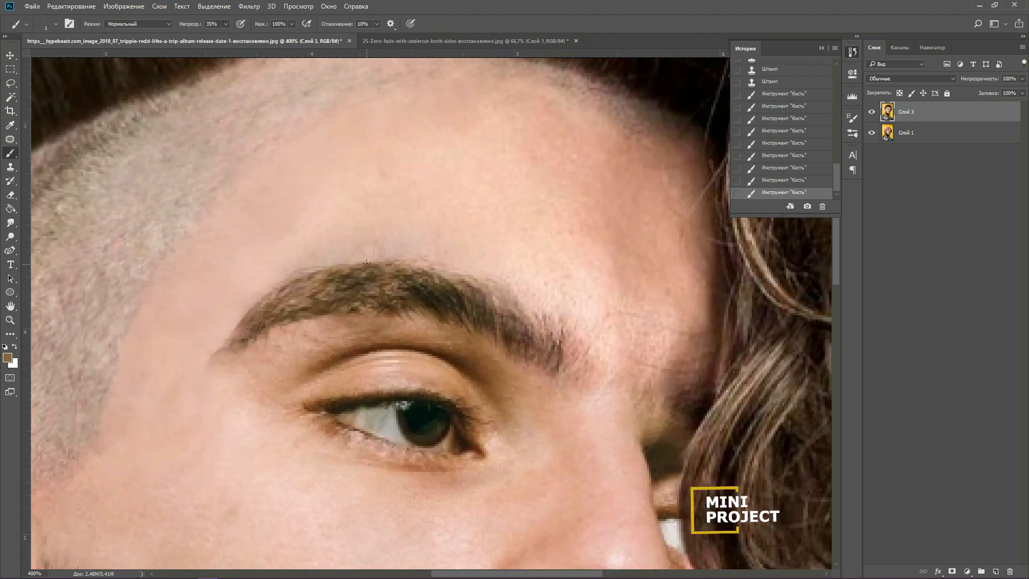
# Paint thin strands over the curls with a 1-pixel brush, using sampled hair tones.
pyautogui.moveTo(551, 337); pyautogui.dragTo(117, 302)
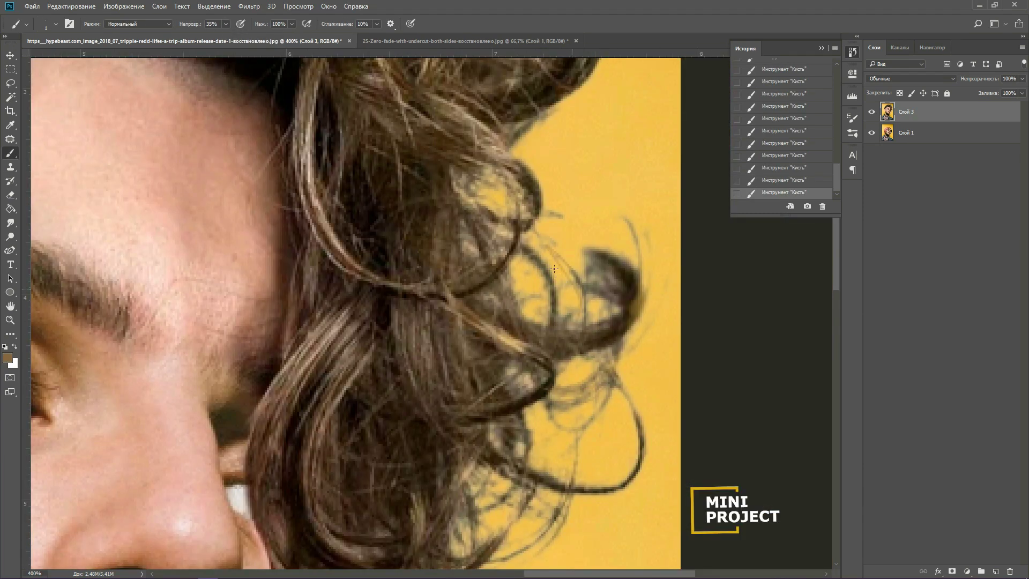
pyautogui.scroll(-3, 536, 309)
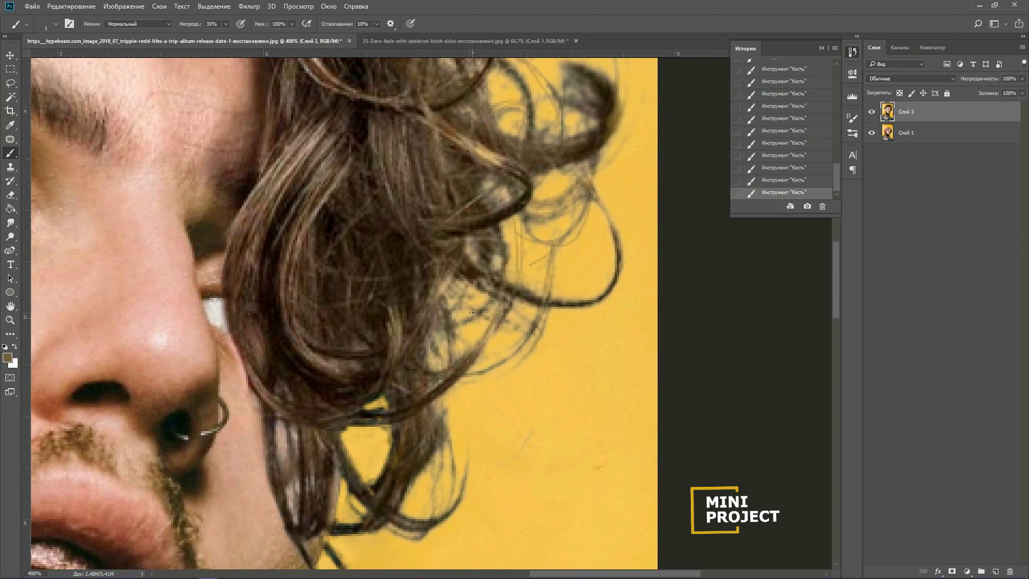
pyautogui.scroll(6, 458, 369)
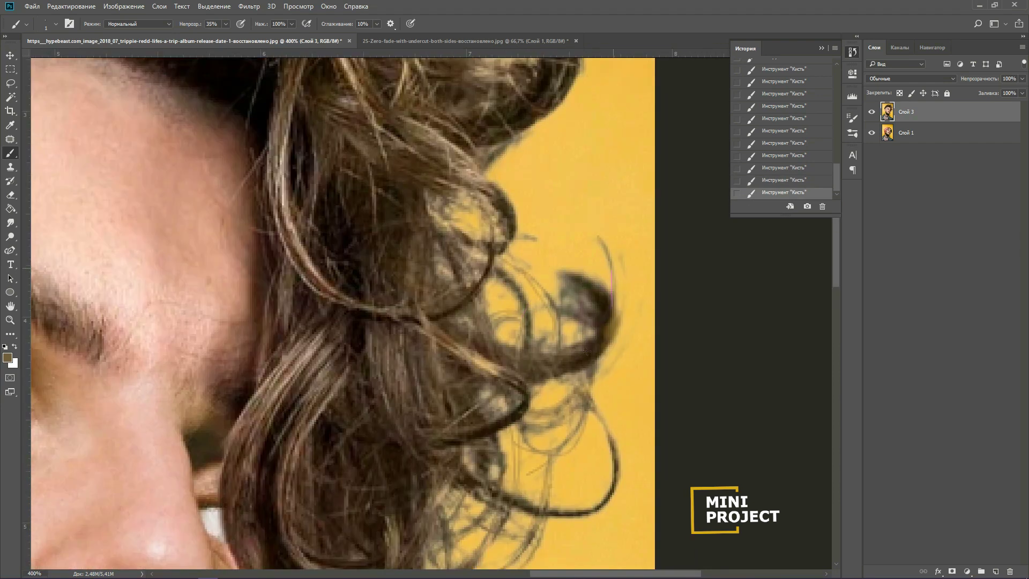
pyautogui.scroll(2, 434, 395)
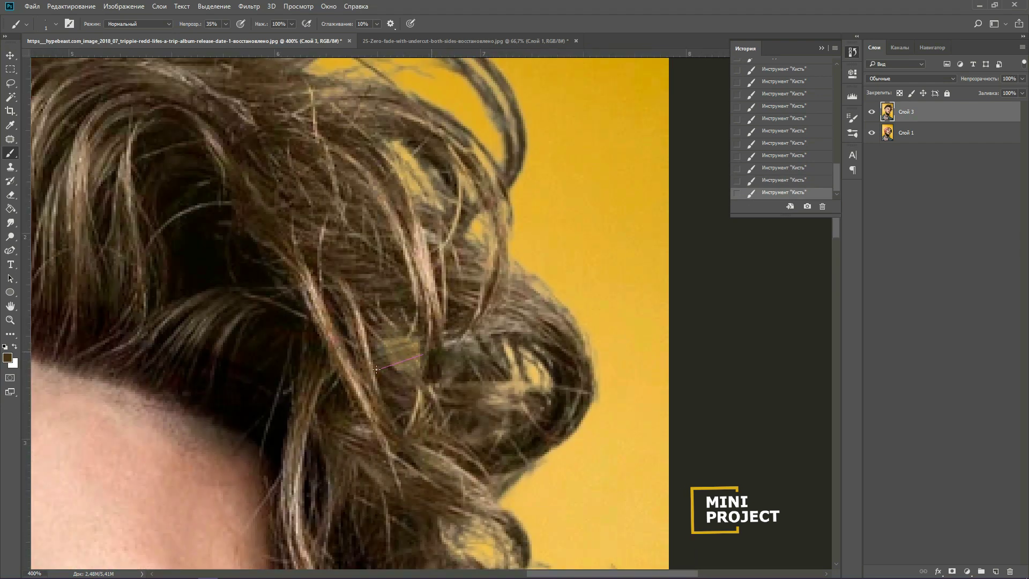
pyautogui.scroll(3, 442, 290)
pyautogui.scroll(-2, 225, 241)
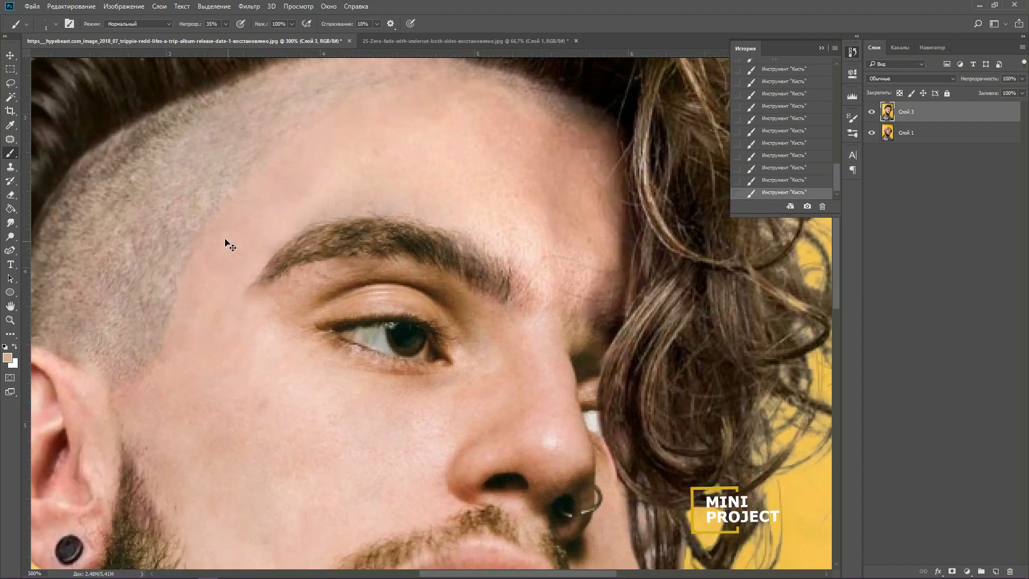
# Remove the nose ring by cloning nearby skin and nostril shadow over it.
pyautogui.scroll(3, 510, 366)
pyautogui.click(10, 168)
pyautogui.click(56, 24)
pyautogui.keyDown('alt'); pyautogui.click(326, 313); pyautogui.keyUp('alt')
pyautogui.click(330, 305)
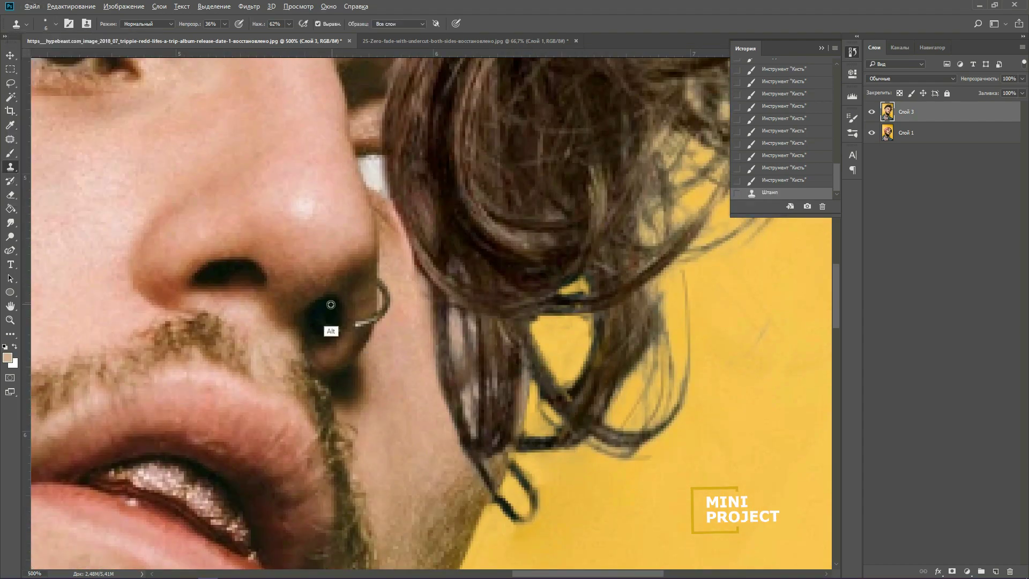
pyautogui.moveTo(383, 286); pyautogui.dragTo(390, 315)
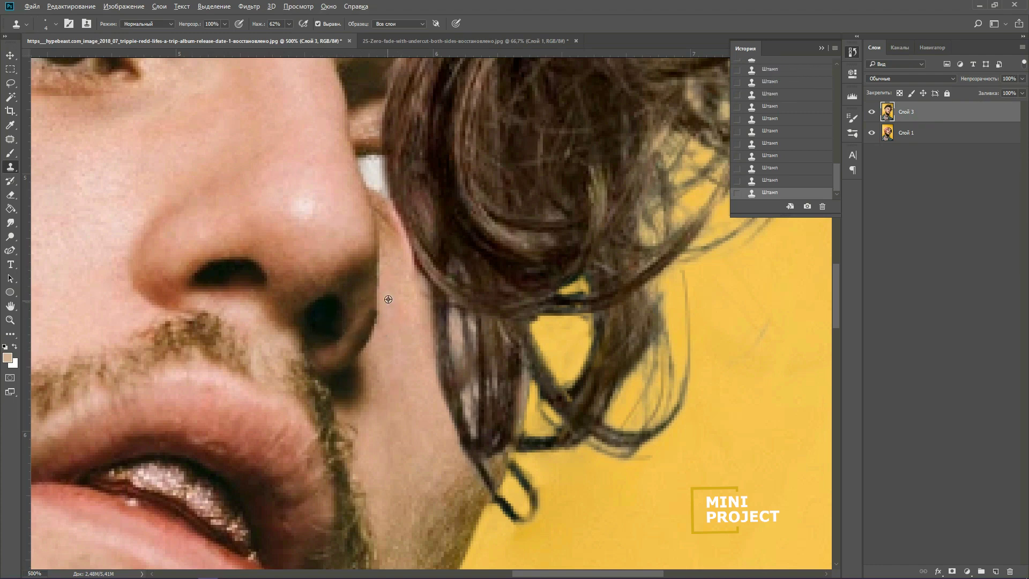
# Paint black shading beside the curls on a new layer at 12% brush opacity, set the layer to 52% and apply Gaussian Blur.
pyautogui.scroll(-3, 388, 299)
pyautogui.scroll(3, 379, 230)
pyautogui.scroll(-3, 402, 306)
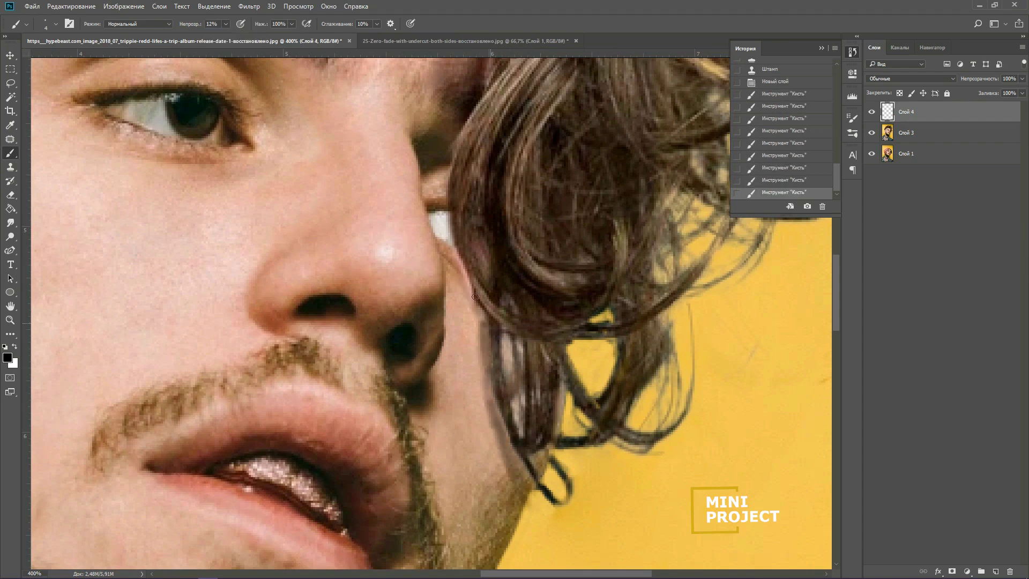
pyautogui.scroll(-2, 452, 374)
pyautogui.click(249, 6)
pyautogui.moveTo(368, 166)
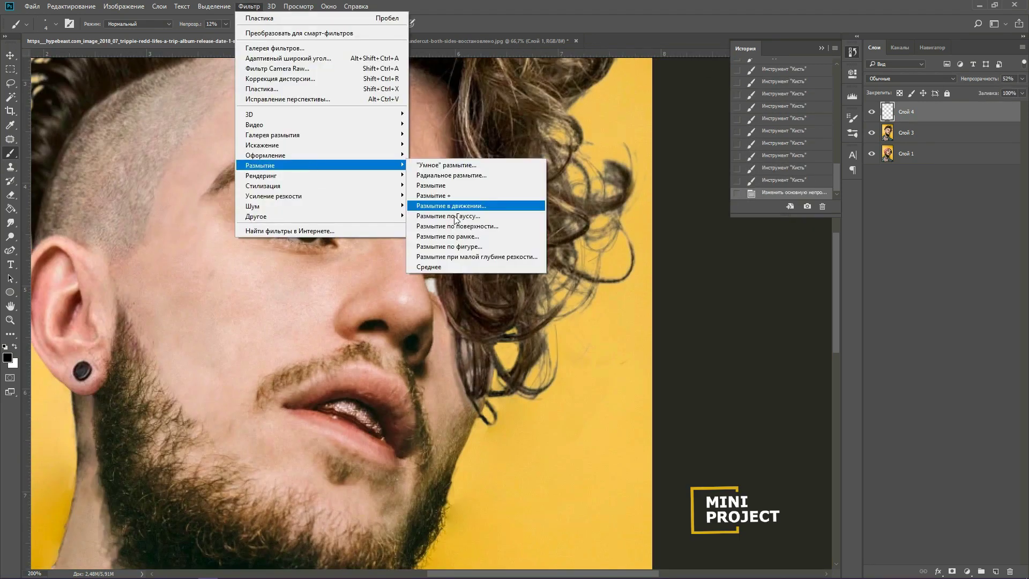
pyautogui.click(498, 205)
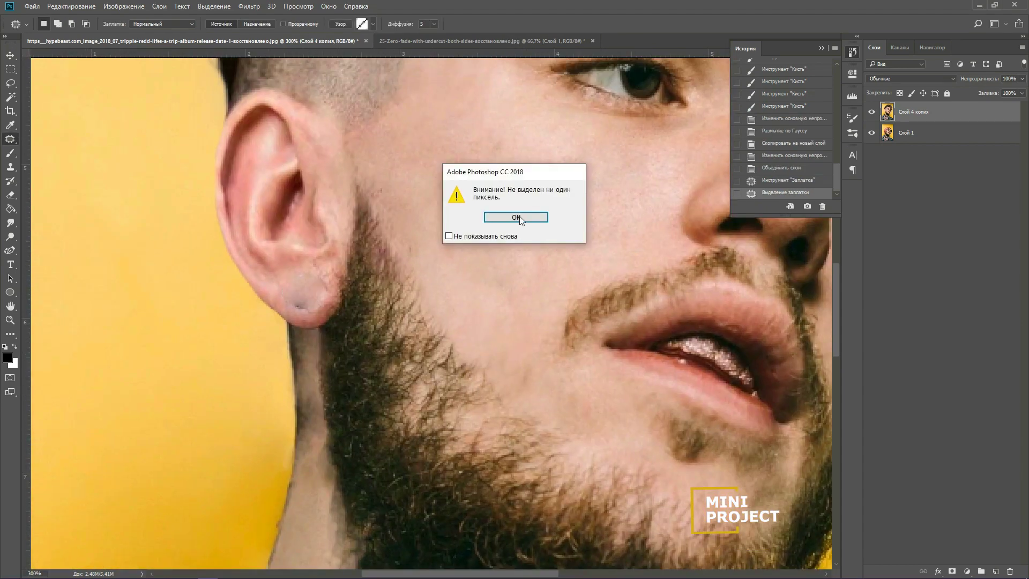
# Patch the black plug out of the earlobe and dismiss the empty-selection warning.
pyautogui.press('Return')
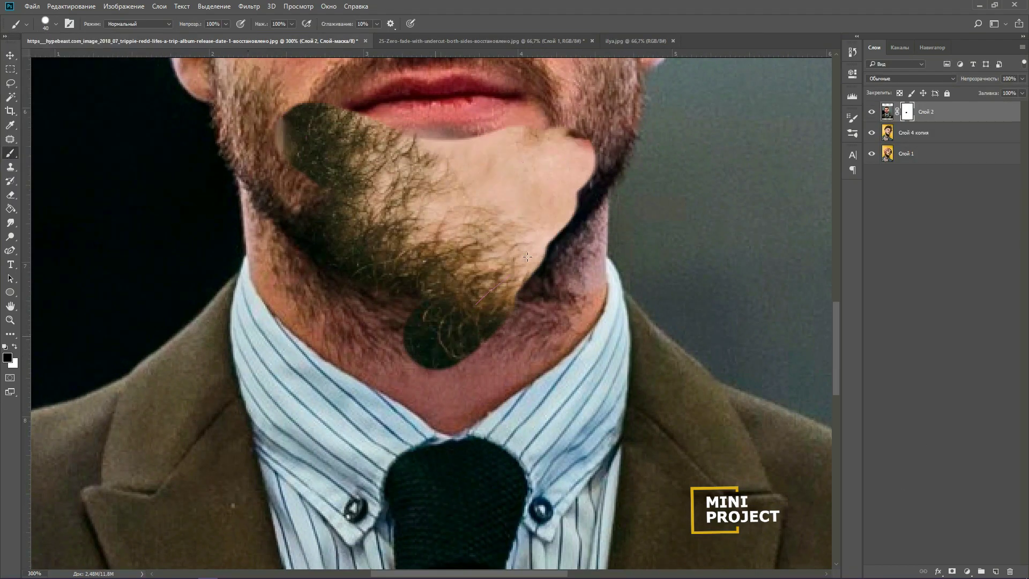
# Paint black on the suit photo's layer mask around the chin and along the shirt collar to reveal the bearded portrait.
pyautogui.moveTo(424, 327); pyautogui.dragTo(484, 449)
pyautogui.moveTo(459, 416)
pyautogui.mouseDown()
pyautogui.moveTo(436, 418)
pyautogui.moveTo(524, 372)
pyautogui.moveTo(300, 289)
pyautogui.moveTo(324, 328)
pyautogui.mouseUp()
pyautogui.moveTo(398, 388); pyautogui.dragTo(473, 452)
pyautogui.moveTo(307, 298)
pyautogui.mouseDown()
pyautogui.moveTo(197, 421)
pyautogui.moveTo(337, 286)
pyautogui.mouseUp()
pyautogui.moveTo(335, 297); pyautogui.dragTo(130, 363)
pyautogui.moveTo(536, 257); pyautogui.dragTo(288, 270)
# Mask out the suit photo's background along the jacket shoulders with a black brush.
pyautogui.moveTo(547, 179)
pyautogui.mouseDown()
pyautogui.moveTo(631, 258)
pyautogui.moveTo(719, 315)
pyautogui.mouseUp()
pyautogui.moveTo(718, 315)
pyautogui.mouseDown()
pyautogui.moveTo(662, 266)
pyautogui.moveTo(766, 309)
pyautogui.mouseUp()
pyautogui.moveTo(765, 309); pyautogui.dragTo(597, 234)
pyautogui.moveTo(596, 234); pyautogui.dragTo(743, 273)
pyautogui.moveTo(742, 274); pyautogui.dragTo(601, 244)
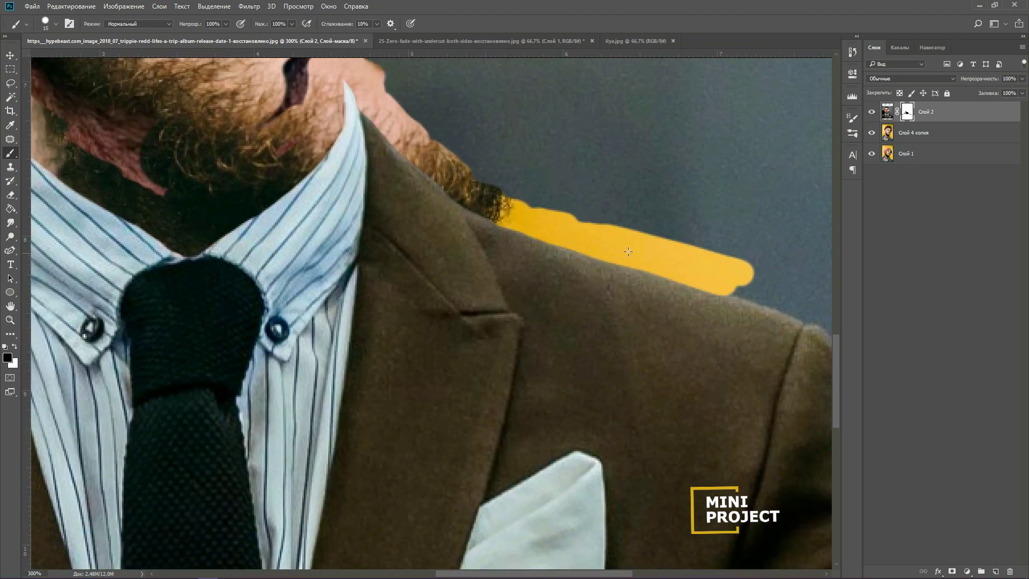
pyautogui.scroll(-4, 629, 251)
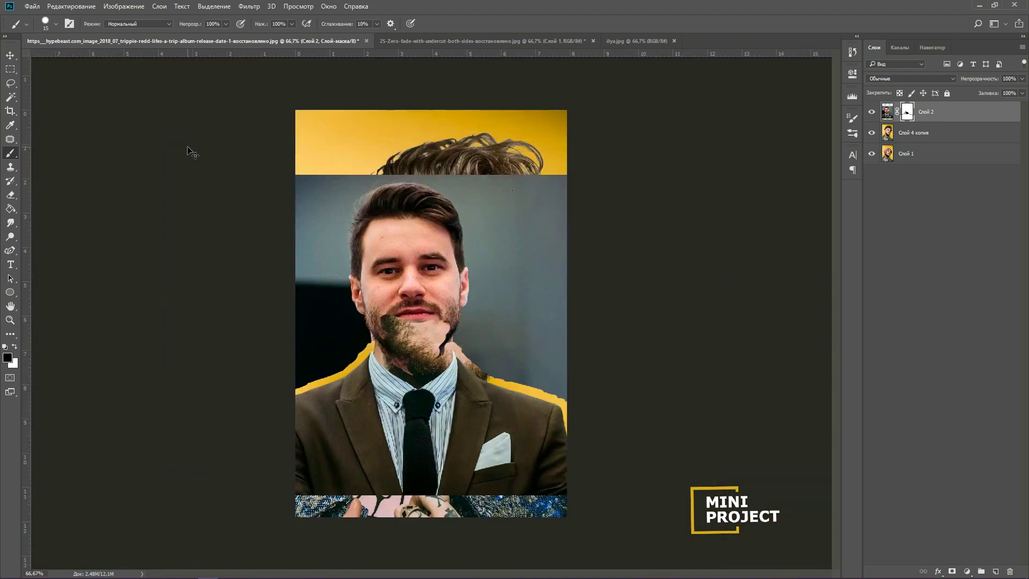
# Lasso the suit photo's head and background above the shoulder line and fill that mask area with black.
pyautogui.hotkey('ctrl', '+')
pyautogui.press('l')
pyautogui.moveTo(228, 306); pyautogui.dragTo(282, 408)
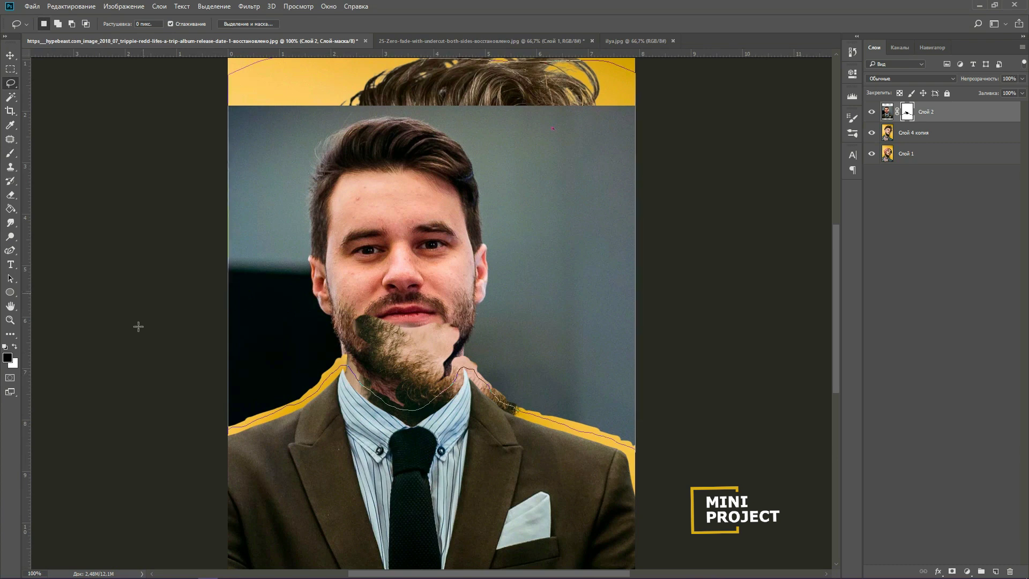
pyautogui.moveTo(138, 326); pyautogui.dragTo(141, 343)
pyautogui.hotkey('alt', 'BackSpace')
pyautogui.press('b')
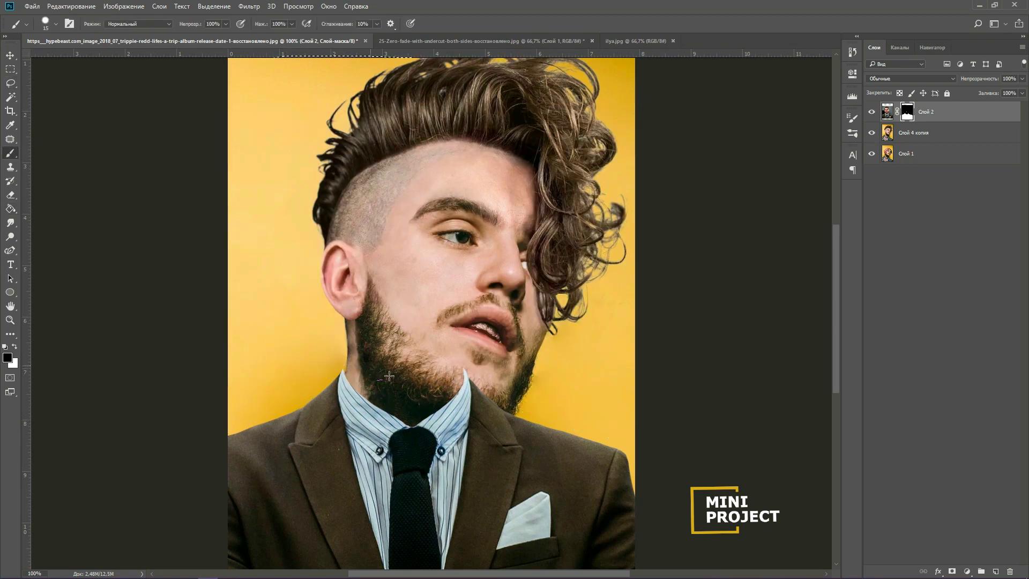
# Scale the suit layer to about 120%, rotate it to follow the portrait's pose, and shift it under the neck.
pyautogui.hotkey('ctrl', 't')
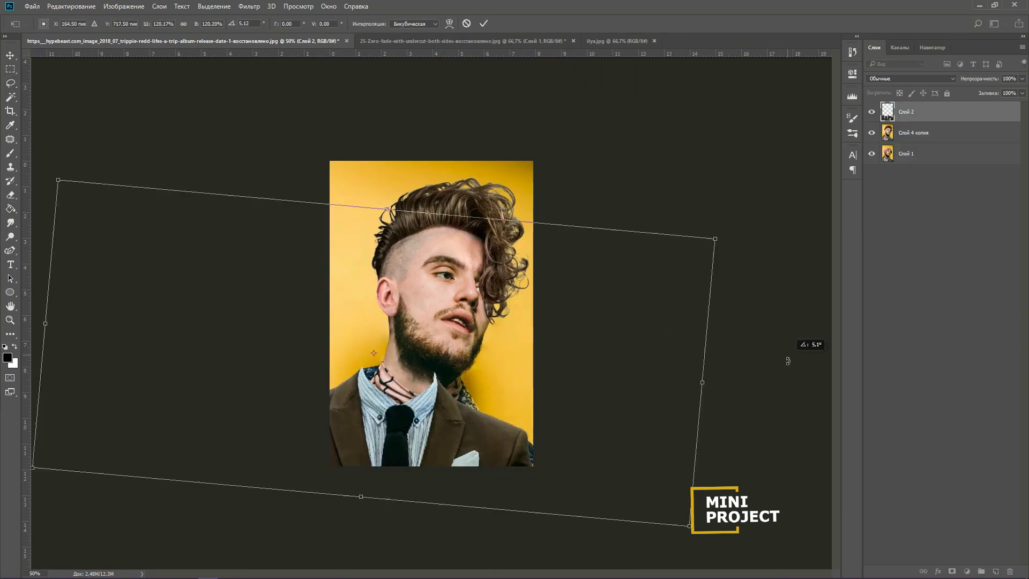
pyautogui.moveTo(793, 347); pyautogui.dragTo(818, 406)
pyautogui.press('Return')
pyautogui.hotkey('ctrl', 't')
pyautogui.moveTo(468, 418); pyautogui.dragTo(460, 421)
# Warp the suit layer to fit the portrait's neck and shoulders.
pyautogui.hotkey('ctrl', '+')
pyautogui.click(449, 23)
pyautogui.moveTo(333, 317); pyautogui.dragTo(332, 333)
pyautogui.moveTo(228, 123); pyautogui.dragTo(247, 82)
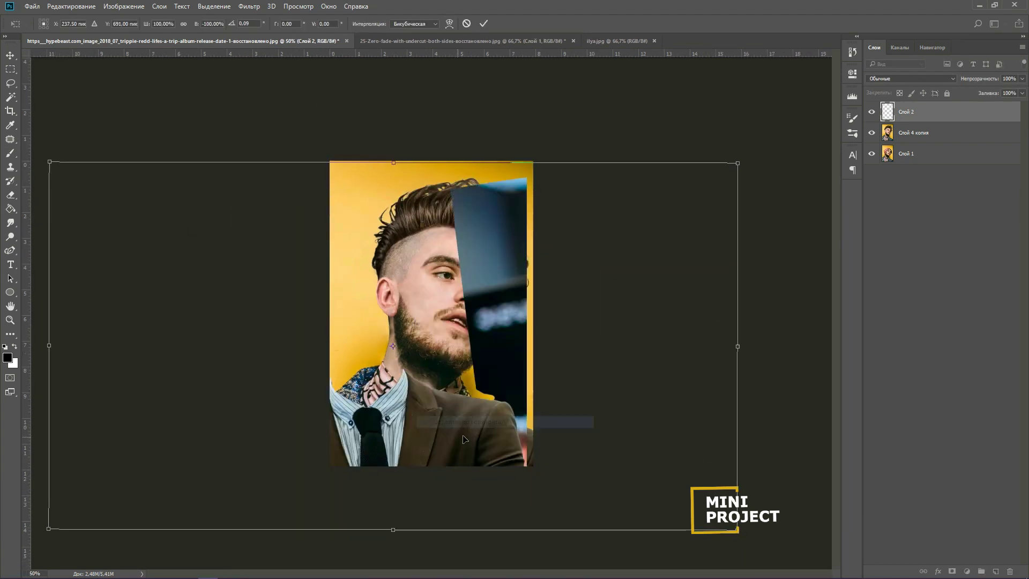
# Reposition the suit beneath the beard with Free Transform and warp it on a separate layer to match the shoulders.
pyautogui.moveTo(532, 385); pyautogui.dragTo(517, 277)
pyautogui.press('Return')
pyautogui.hotkey('ctrl', 't')
pyautogui.moveTo(511, 317); pyautogui.dragTo(523, 442)
pyautogui.press('Return')
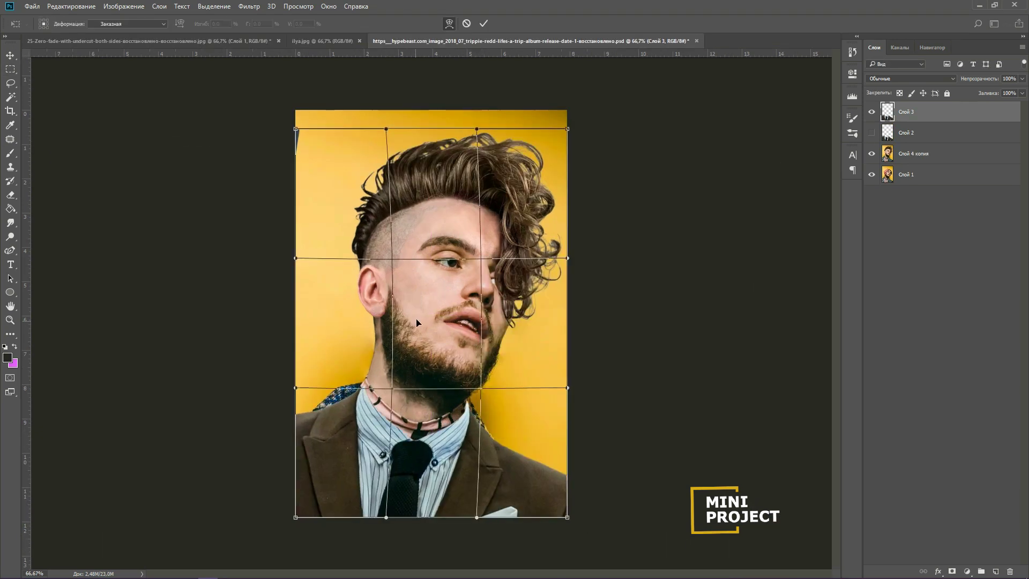
pyautogui.press('Return')
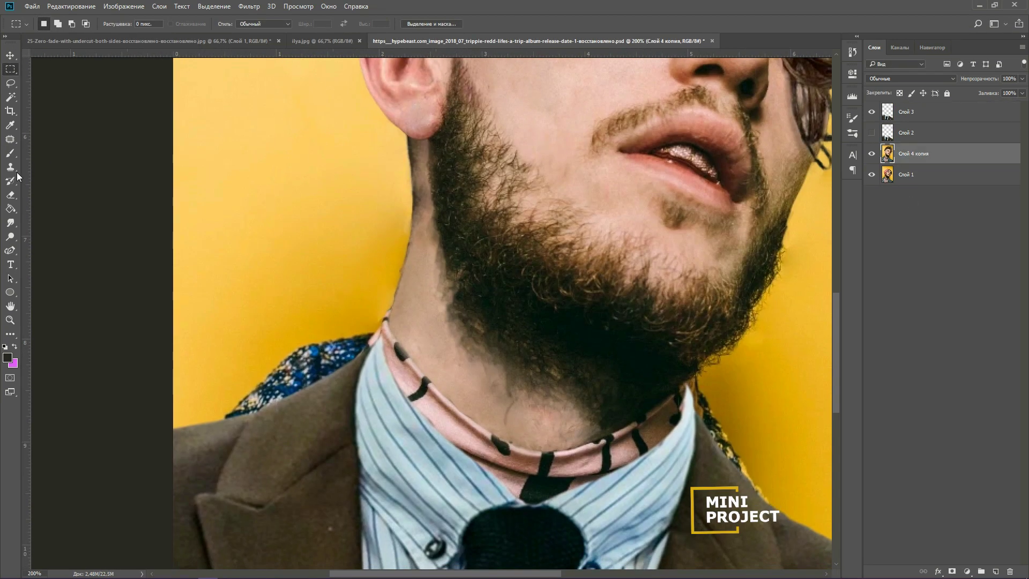
# Clone the yellow background over the old sweater showing above the jacket shoulders on the portrait layer.
pyautogui.press('s')
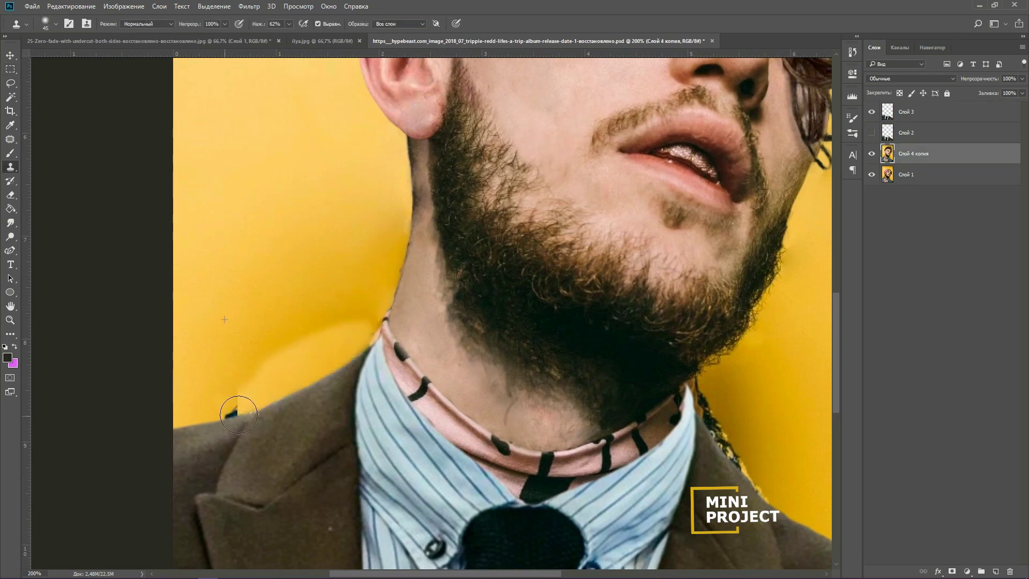
pyautogui.moveTo(413, 317); pyautogui.dragTo(437, 385)
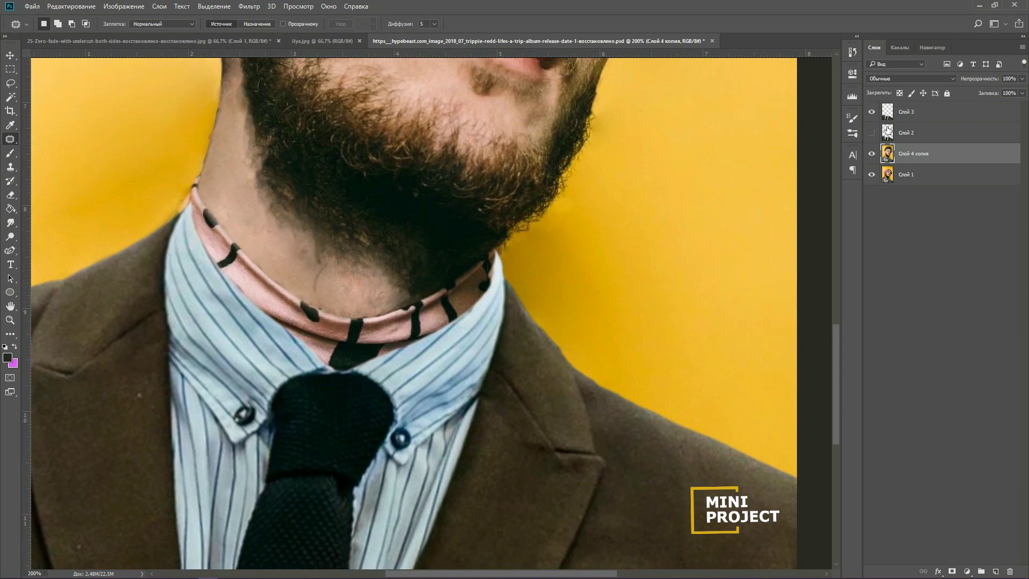
# Clone neck skin over the pink turtleneck showing inside the shirt collar on the portrait layer, lowering the stamp opacity to 61%.
pyautogui.press('s')
pyautogui.moveTo(228, 206); pyautogui.dragTo(268, 300)
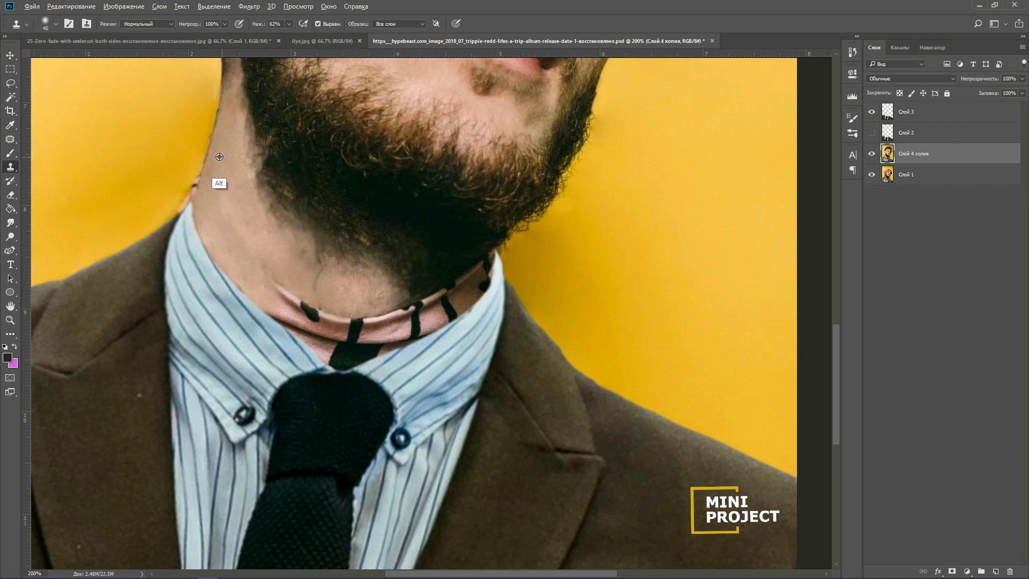
pyautogui.press('2')
pyautogui.press('9')
pyautogui.press('9')
pyautogui.press('1')
pyautogui.moveTo(252, 268)
pyautogui.mouseDown()
pyautogui.moveTo(264, 304)
pyautogui.moveTo(301, 339)
pyautogui.mouseUp()
pyautogui.moveTo(253, 292)
pyautogui.mouseDown()
pyautogui.moveTo(376, 349)
pyautogui.moveTo(384, 301)
pyautogui.mouseUp()
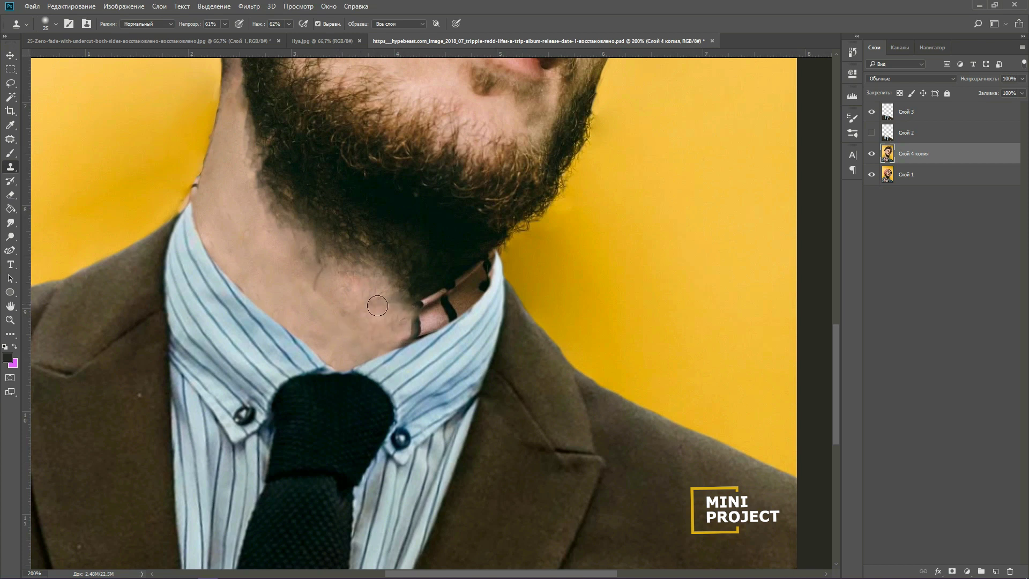
pyautogui.hscroll(3, 377, 306)
pyautogui.moveTo(289, 342); pyautogui.dragTo(329, 286)
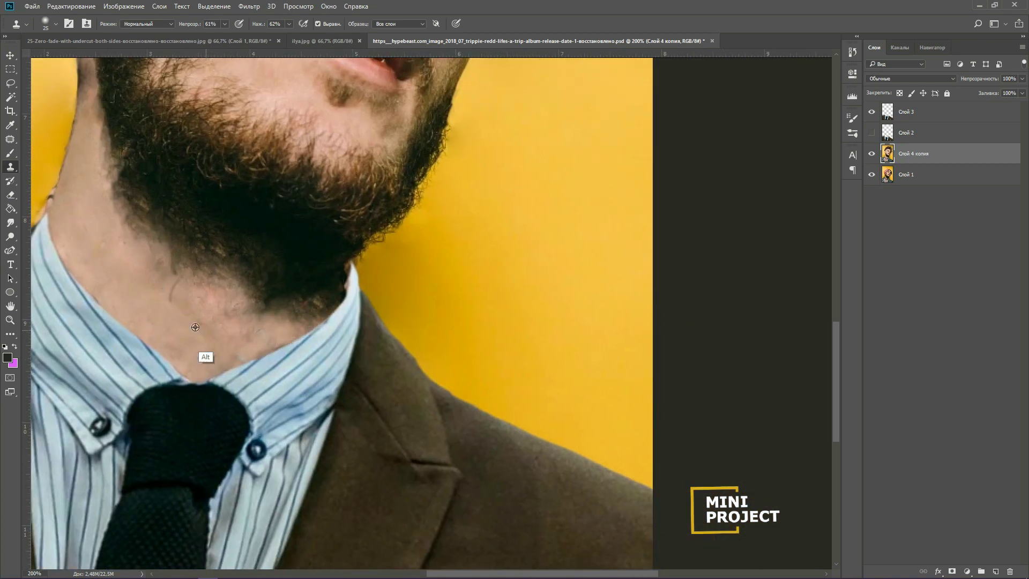
# Adjust the suit layer's collar and shoulders with the Liquify filter.
pyautogui.click(872, 112)
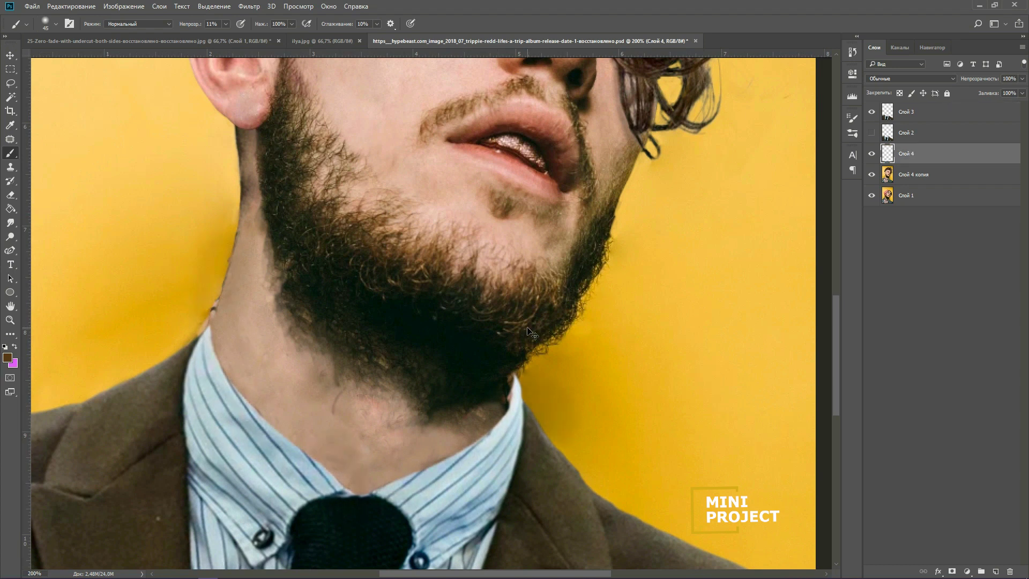
pyautogui.hotkey('ctrl', '-')
pyautogui.hotkey('ctrl', '-')
pyautogui.hotkey('ctrl', '-')
pyautogui.click(906, 112)
pyautogui.hotkey('shift', 'ctrl', 'x')
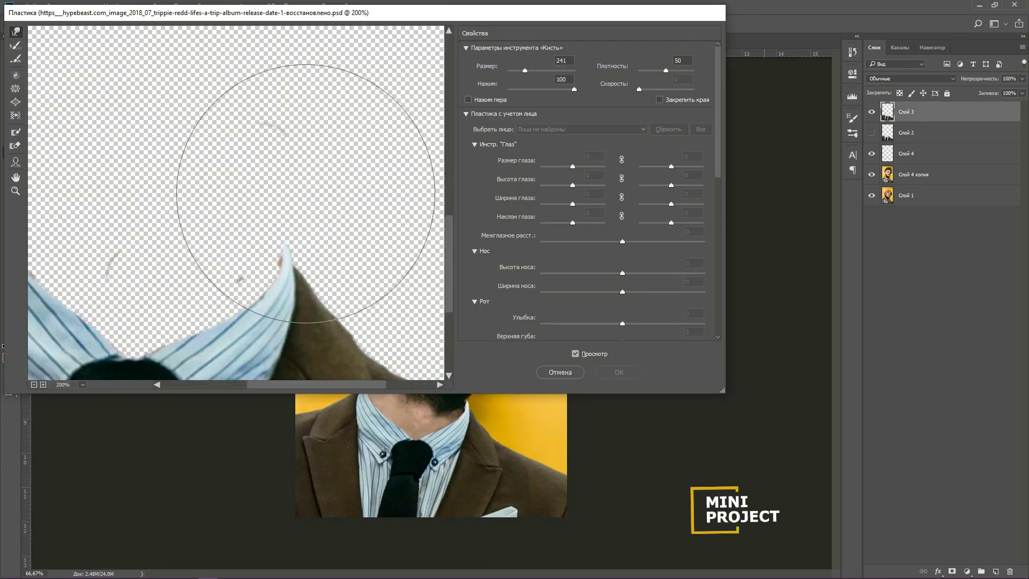
pyautogui.hotkey('ctrl', '-')
pyautogui.hotkey('ctrl', '-')
pyautogui.hotkey('ctrl', '-')
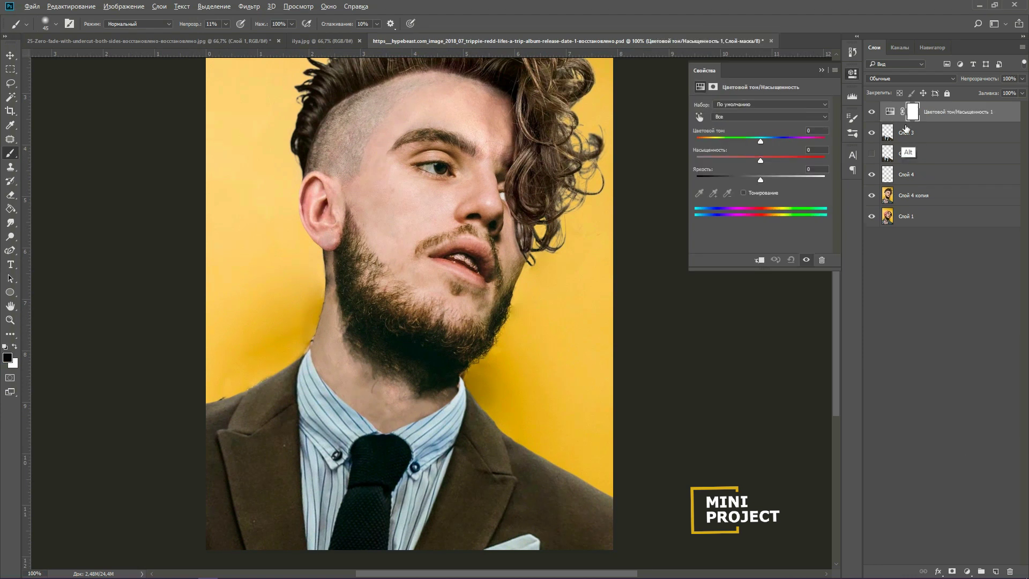
# Shift the suit's hue to teal with a clipped Hue/Saturation adjustment and mask the shirt collar's edge at the neck.
pyautogui.moveTo(760, 141); pyautogui.dragTo(819, 142)
pyautogui.hotkey('ctrl', '+')
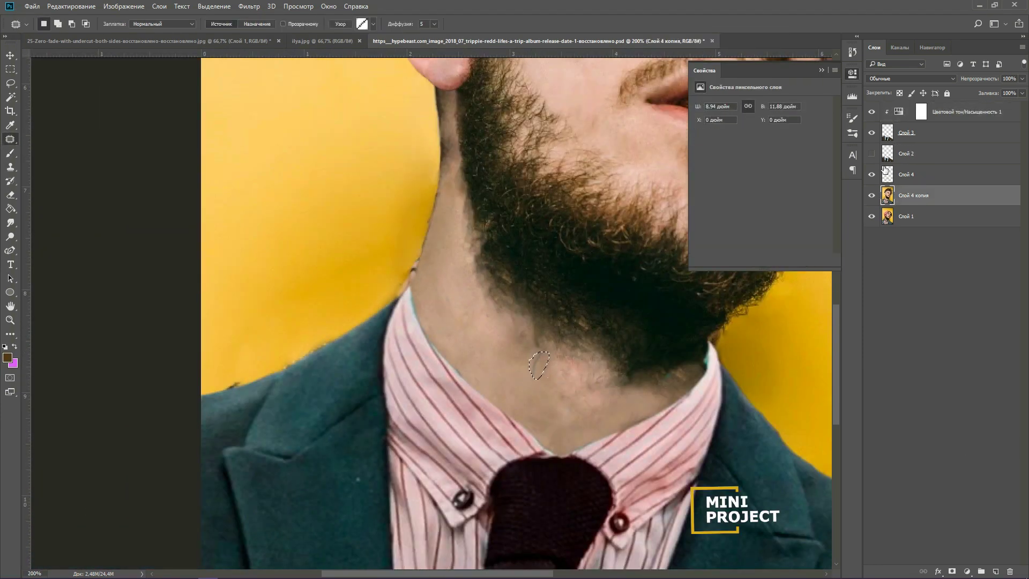
pyautogui.click(906, 132)
pyautogui.hotkey('ctrl', 'd')
pyautogui.press('b')
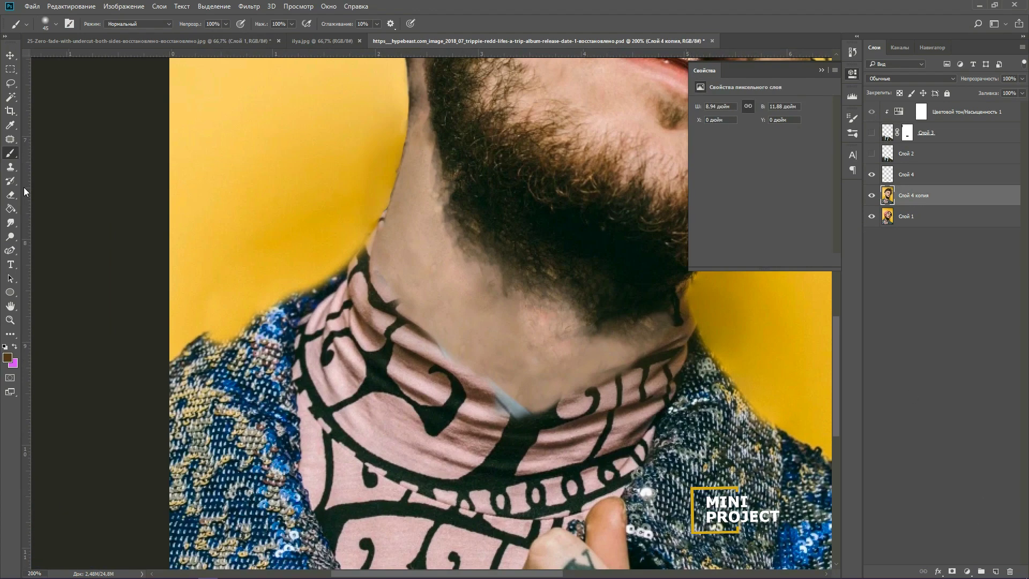
# Clone the yellow background over the old collar remains beside the neck on the portrait layer, with the suit temporarily hidden.
pyautogui.click(12, 168)
pyautogui.scroll(4, 275, 191)
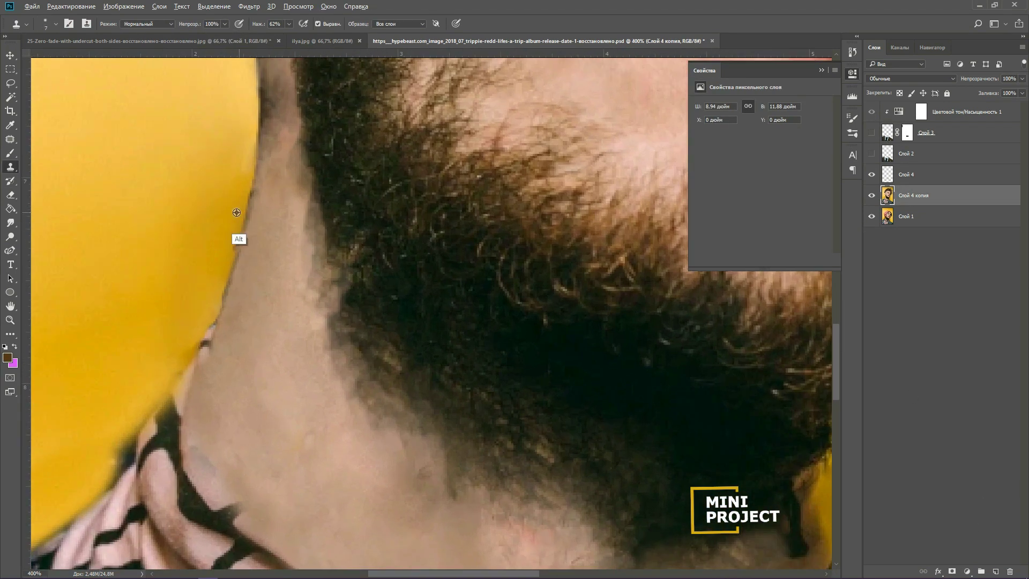
pyautogui.moveTo(172, 404); pyautogui.dragTo(121, 478)
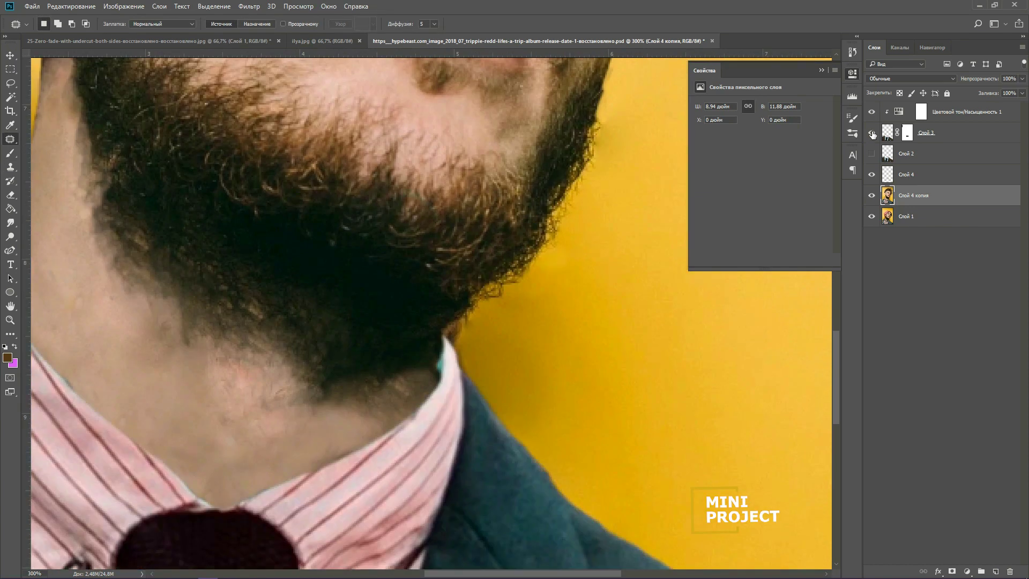
pyautogui.click(872, 132)
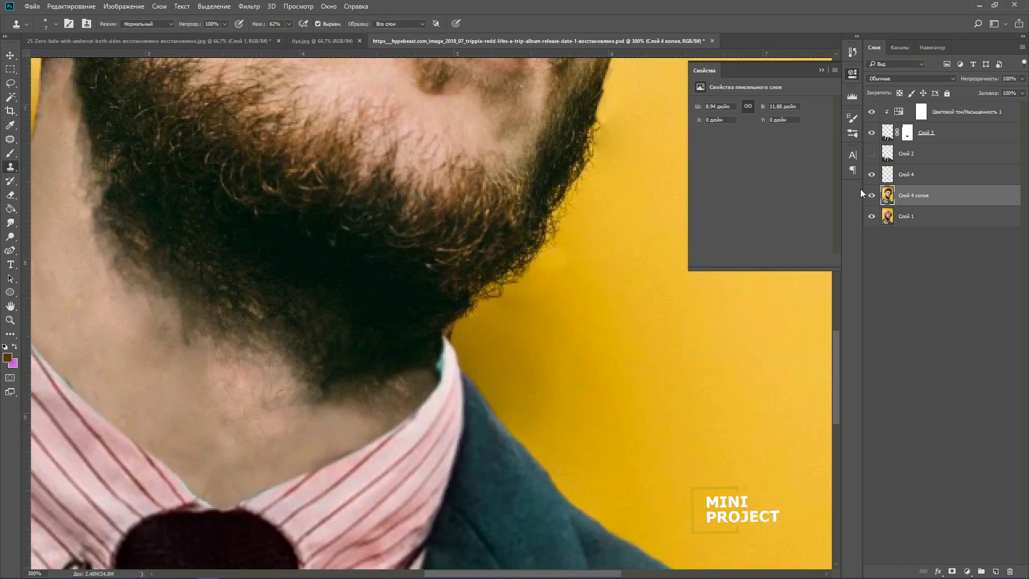
# Clean up the shirt collar's edges along the neck by painting on the suit layer's mask.
pyautogui.click(906, 133)
pyautogui.press('b')
pyautogui.moveTo(235, 498); pyautogui.dragTo(342, 478)
pyautogui.moveTo(107, 238); pyautogui.dragTo(115, 260)
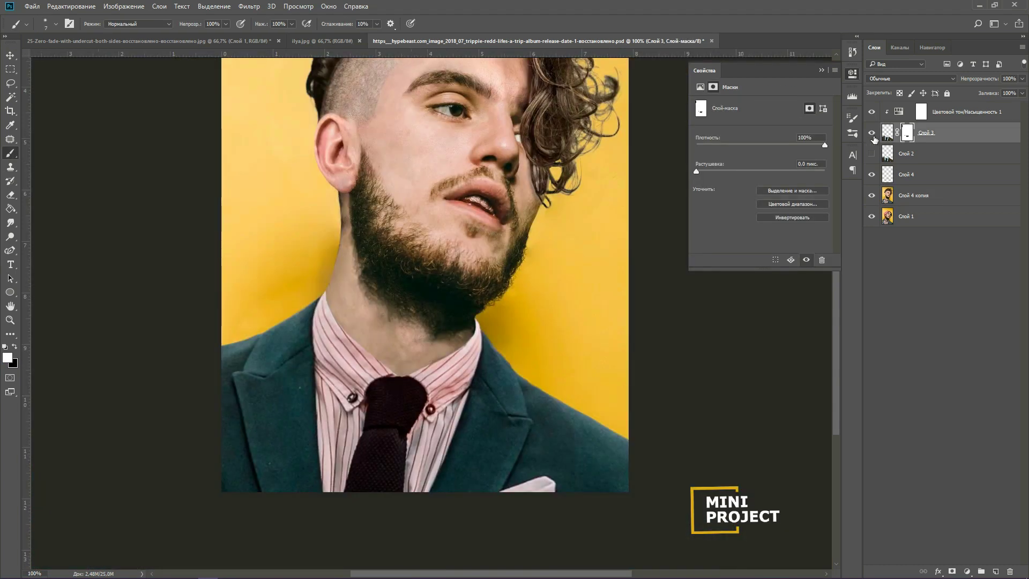
# Paint black on the Hue/Saturation mask over the shirt and tie to restore their original colours.
pyautogui.click(921, 111)
pyautogui.scroll(2, 441, 479)
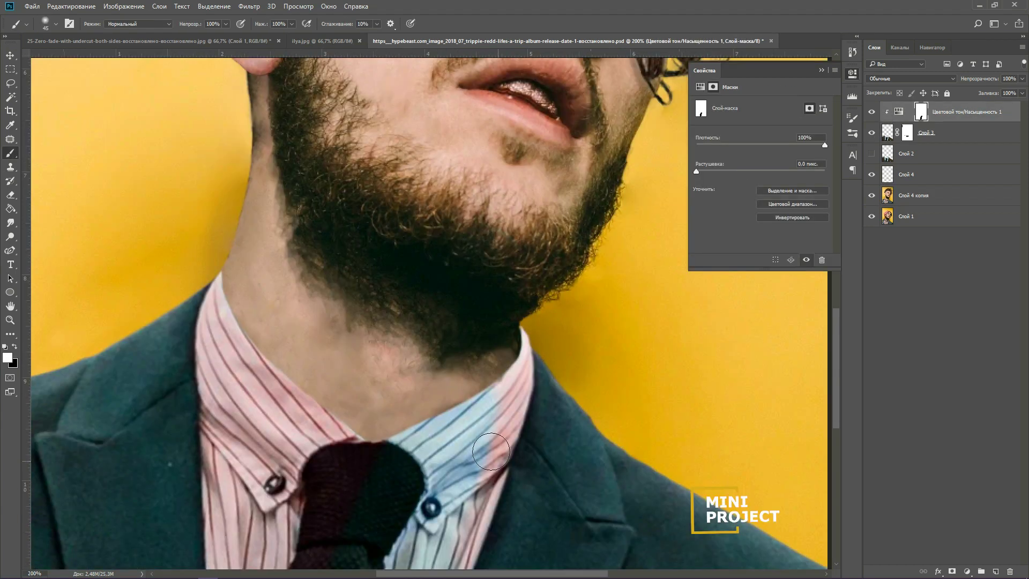
pyautogui.moveTo(499, 350); pyautogui.dragTo(508, 327)
pyautogui.scroll(-4, 291, 264)
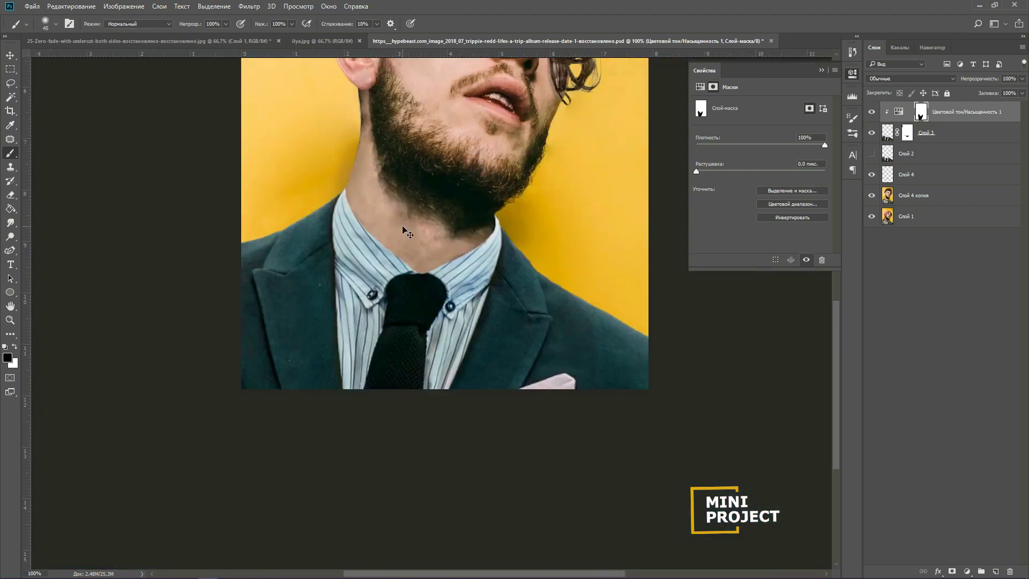
# Set the brush opacity to 4% and shade the suit on a new layer clipped to it.
pyautogui.click(924, 175)
pyautogui.press('0')
pyautogui.press('4')
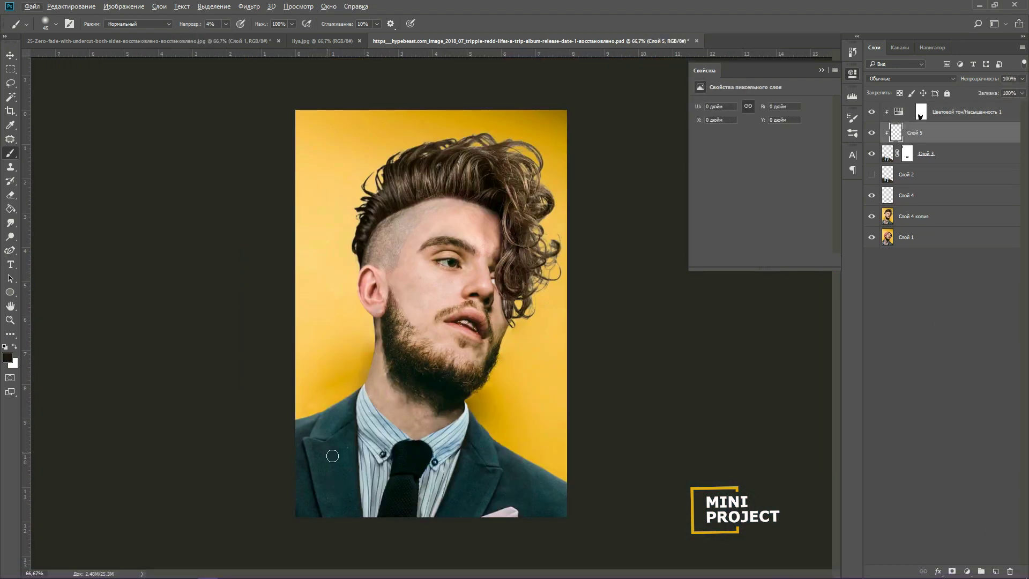
# Create a clipped Soft Light layer filled with neutral gray above the suit and activate the Dodge tool.
pyautogui.hotkey('ctrl', 'shift', 'n')
pyautogui.click(274, 165)
pyautogui.press('Return')
pyautogui.rightClick(10, 237)
pyautogui.click(54, 222)
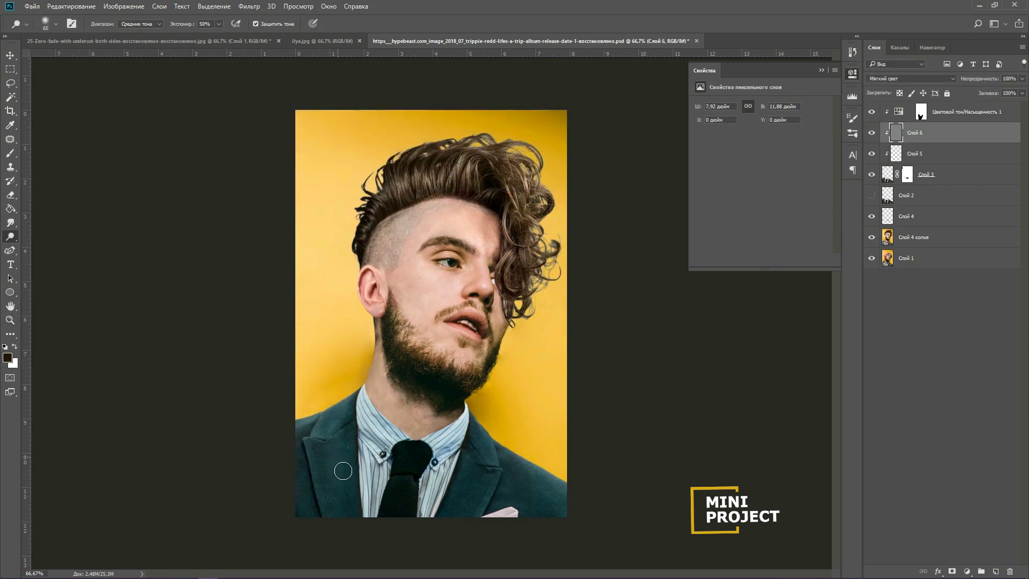
# Dodge and burn the suit's midtones on the gray Soft Light layer at 50% exposure, adjusting the brush size.
pyautogui.hotkey('shift', 'o')
pyautogui.hotkey('shift', 'o')
pyautogui.hotkey('shift', 'o')
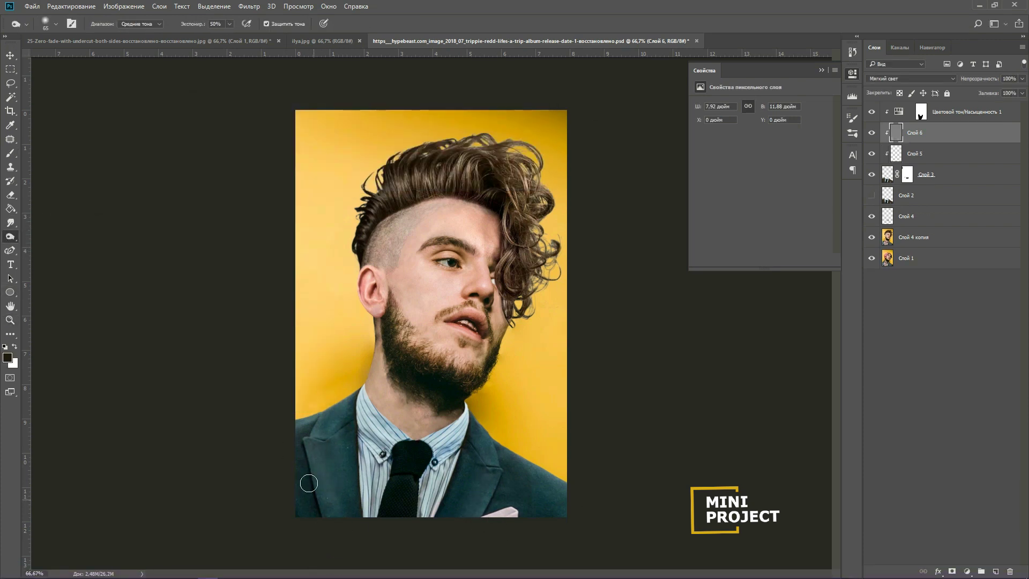
pyautogui.press(']')
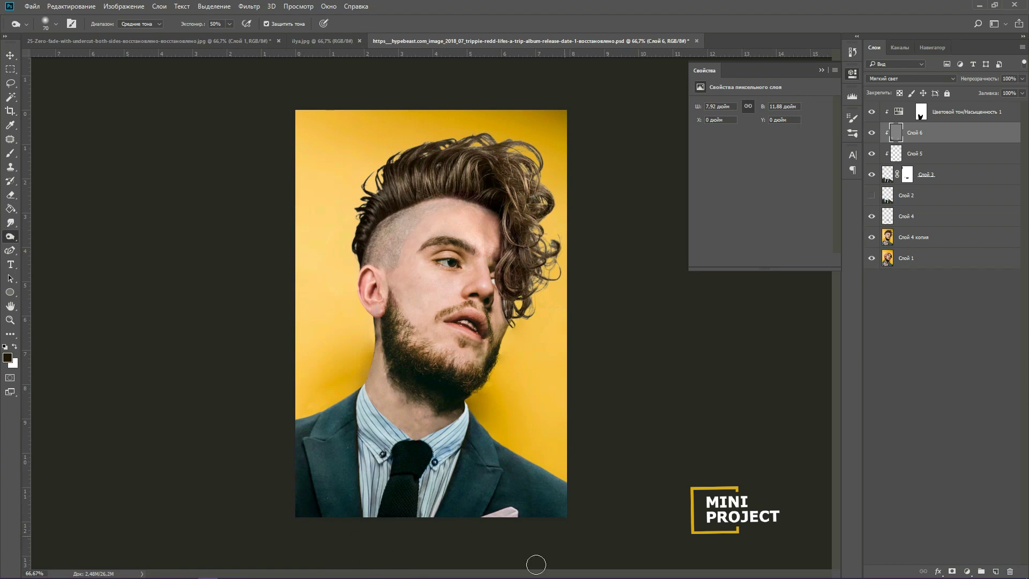
pyautogui.hotkey('shift', 'o')
pyautogui.hotkey('shift', 'o')
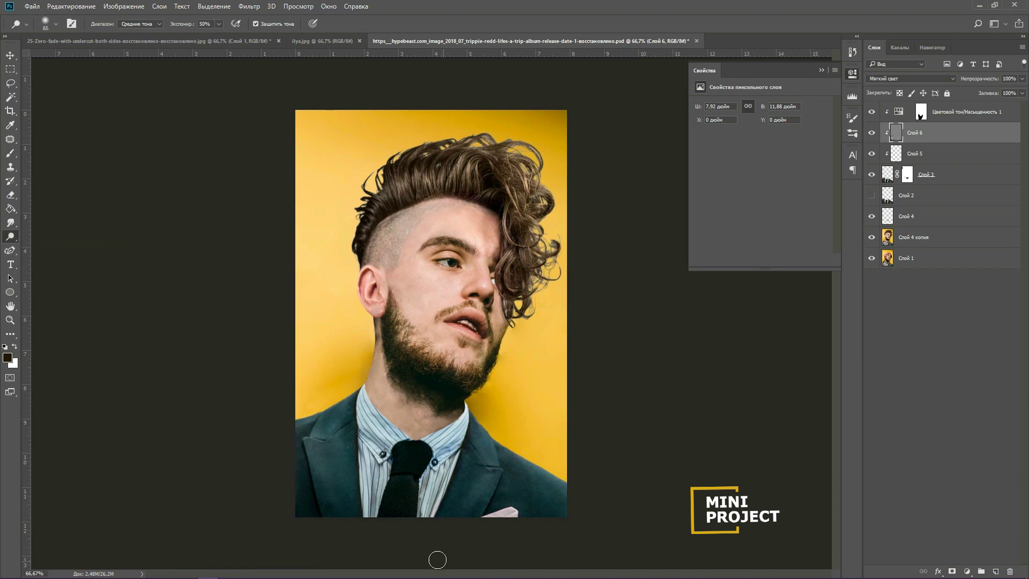
pyautogui.hotkey('shift', 'o')
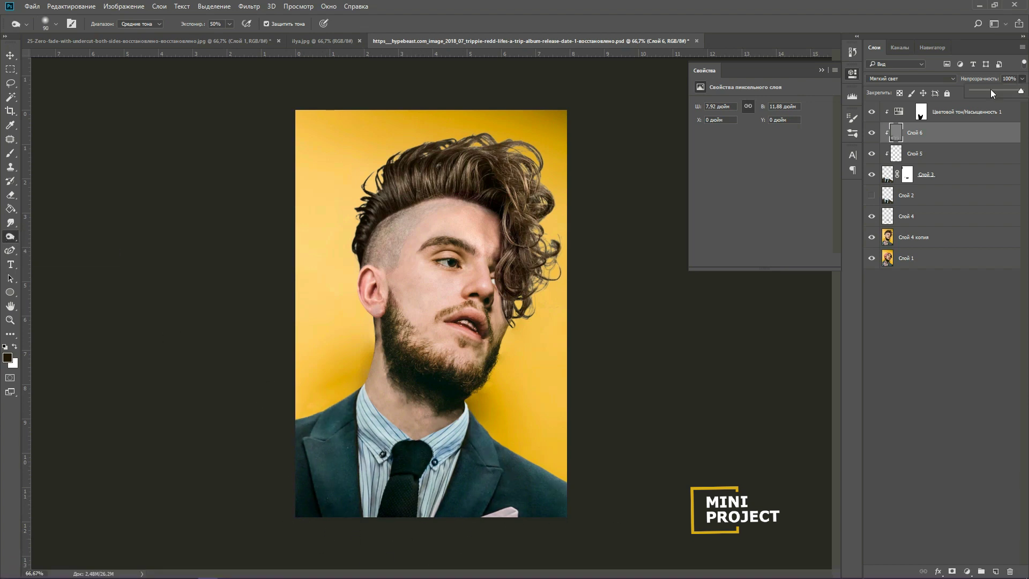
# Paint a soft shadow under the beard on a new layer clipped to the suit, using a brush at 12% opacity.
pyautogui.click(906, 221)
pyautogui.press('b')
pyautogui.click(226, 24)
pyautogui.moveTo(220, 41); pyautogui.dragTo(221, 41)
pyautogui.press(']')
pyautogui.press(']')
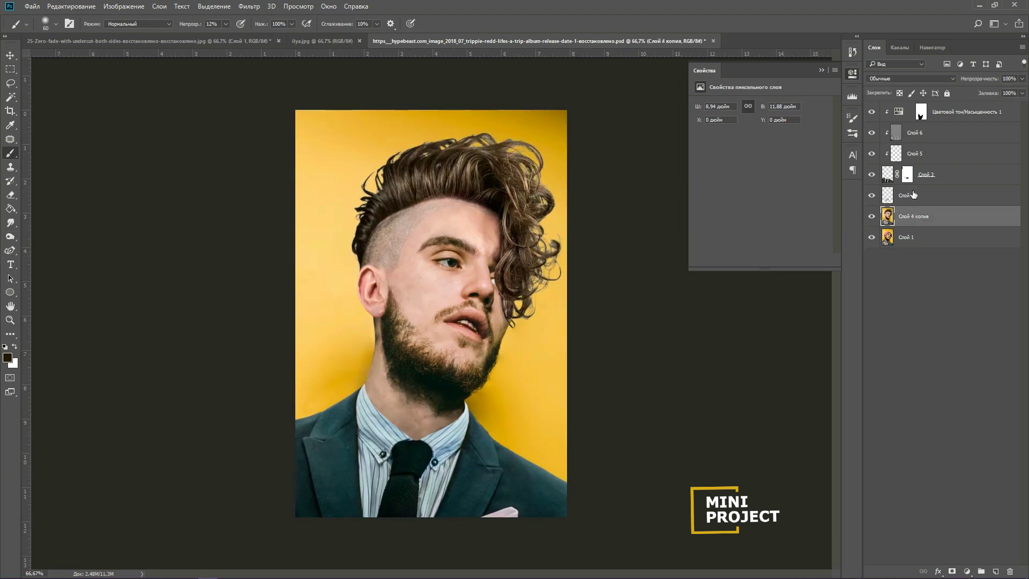
pyautogui.click(914, 134)
pyautogui.press('o')
pyautogui.hotkey('ctrl', 'shift', 'alt', 'n')
pyautogui.press('b')
pyautogui.moveTo(460, 407); pyautogui.dragTo(440, 432)
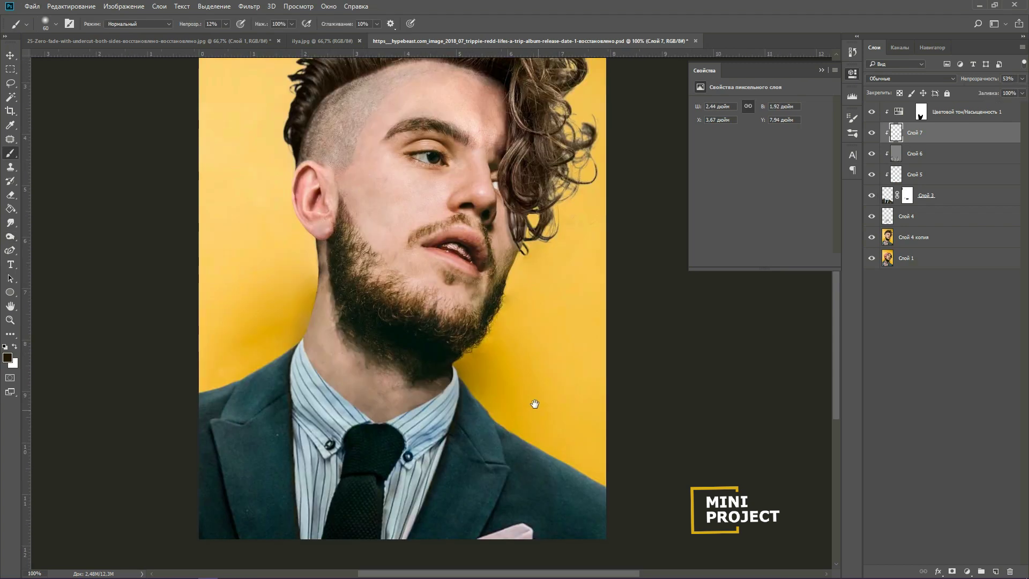
pyautogui.keyDown('ctrl'); pyautogui.click(451, 426); pyautogui.keyUp('ctrl')
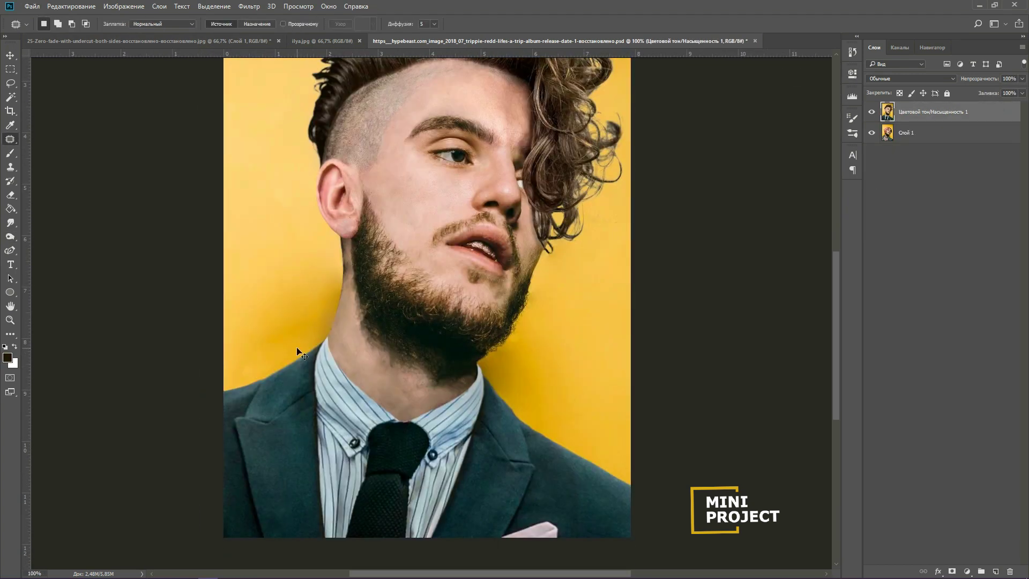
# Dodge the curly hair on a gray Soft Light layer above the merged portrait.
pyautogui.hotkey('ctrl', '-')
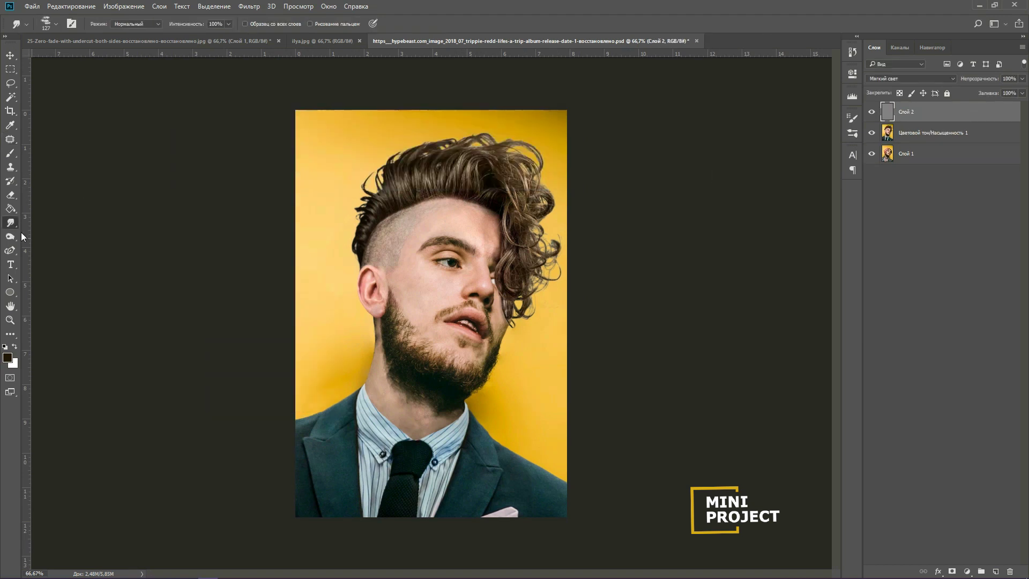
pyautogui.press('o')
pyautogui.moveTo(538, 233); pyautogui.dragTo(506, 163)
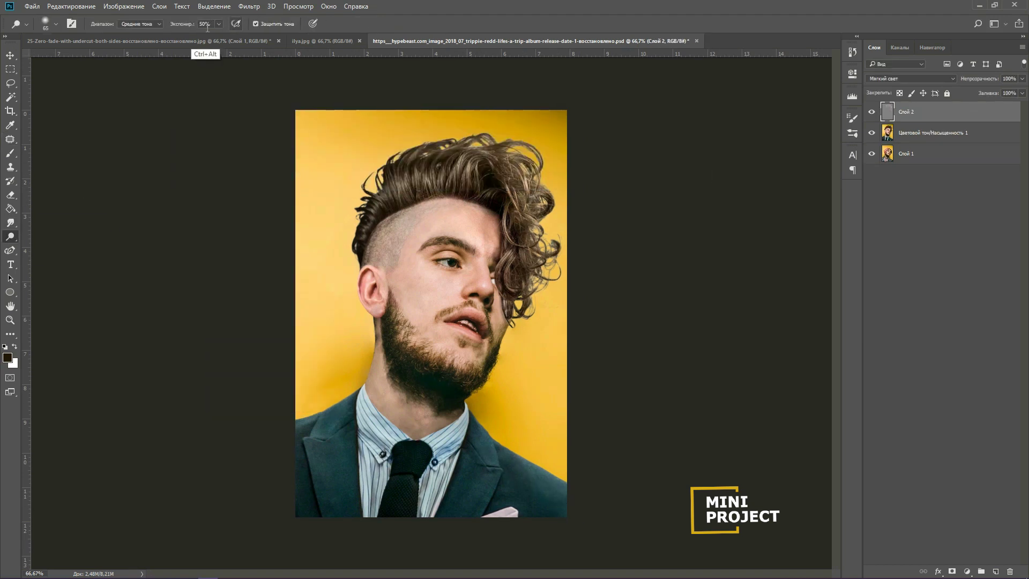
pyautogui.click(124, 6)
pyautogui.click(161, 94)
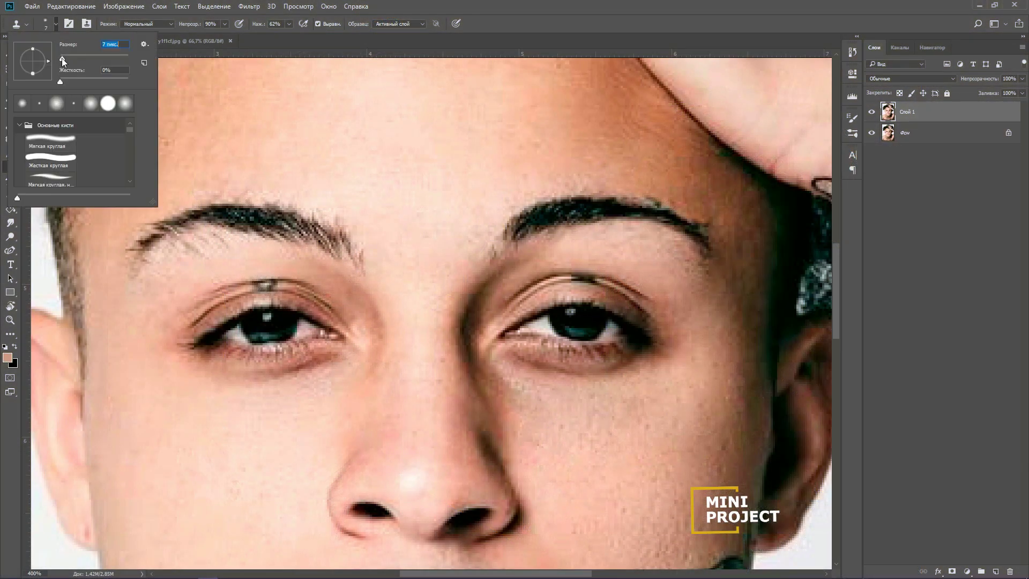
# Clone clean skin over the dark mark on the upper eyelid in Lil Skies.jpg, using a smaller stamp.
pyautogui.press('alt')
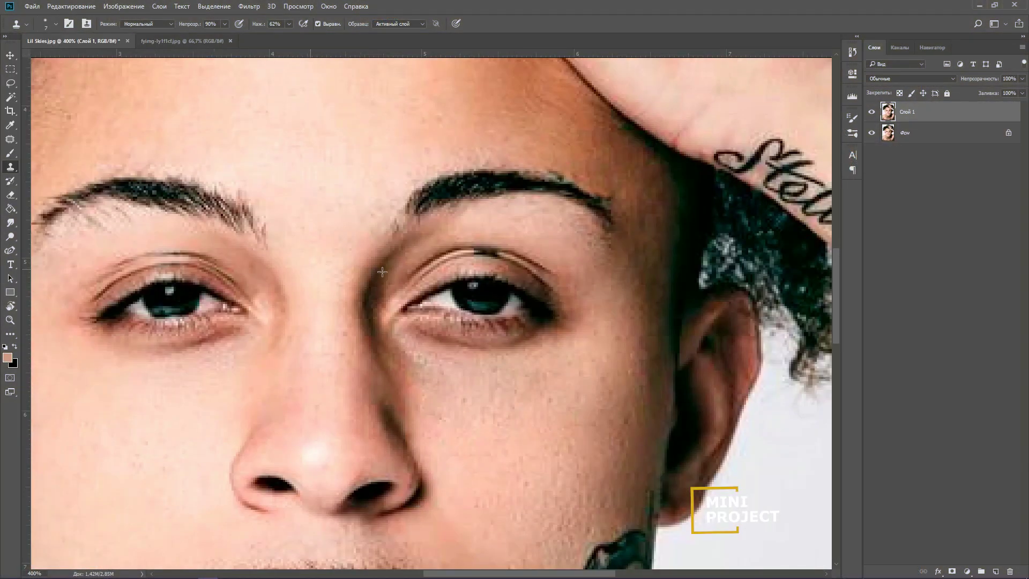
pyautogui.click(56, 24)
pyautogui.moveTo(472, 252); pyautogui.dragTo(501, 255)
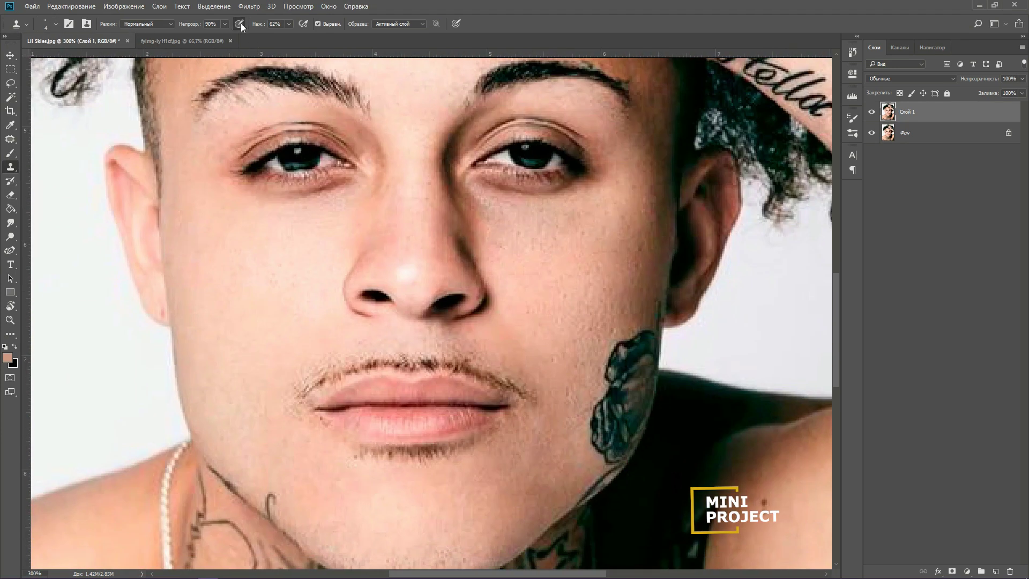
# Clone skin over the mustache and the chin hair using a larger stamp.
pyautogui.moveTo(468, 357); pyautogui.dragTo(455, 367)
pyautogui.click(55, 24)
pyautogui.moveTo(67, 52); pyautogui.dragTo(65, 52)
pyautogui.keyDown('alt'); pyautogui.click(316, 471); pyautogui.keyUp('alt')
pyautogui.moveTo(365, 450); pyautogui.dragTo(467, 449)
pyautogui.keyDown('alt'); pyautogui.click(468, 460); pyautogui.keyUp('alt')
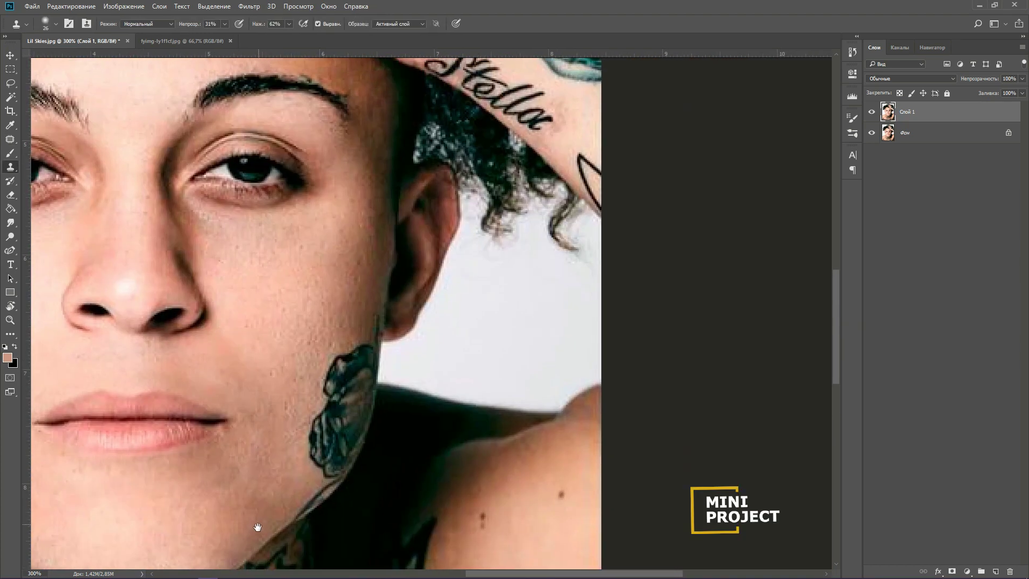
# Clone forehead skin over the edge of the raised hand and smooth the cloned area with the Patch tool.
pyautogui.moveTo(326, 138); pyautogui.dragTo(382, 250)
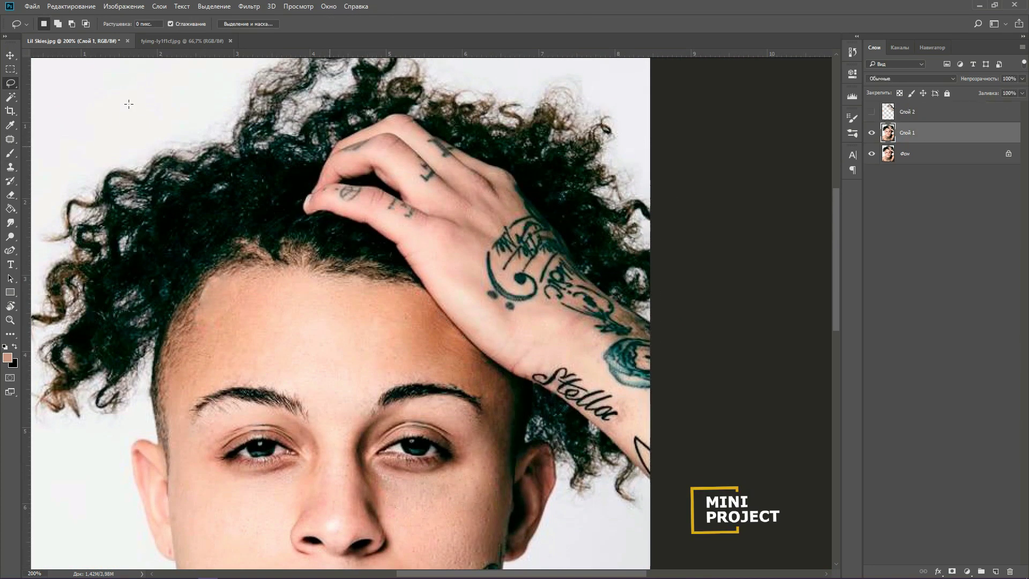
pyautogui.moveTo(424, 322)
pyautogui.mouseDown()
pyautogui.moveTo(461, 305)
pyautogui.moveTo(498, 343)
pyautogui.moveTo(441, 351)
pyautogui.mouseUp()
pyautogui.moveTo(486, 316); pyautogui.dragTo(523, 370)
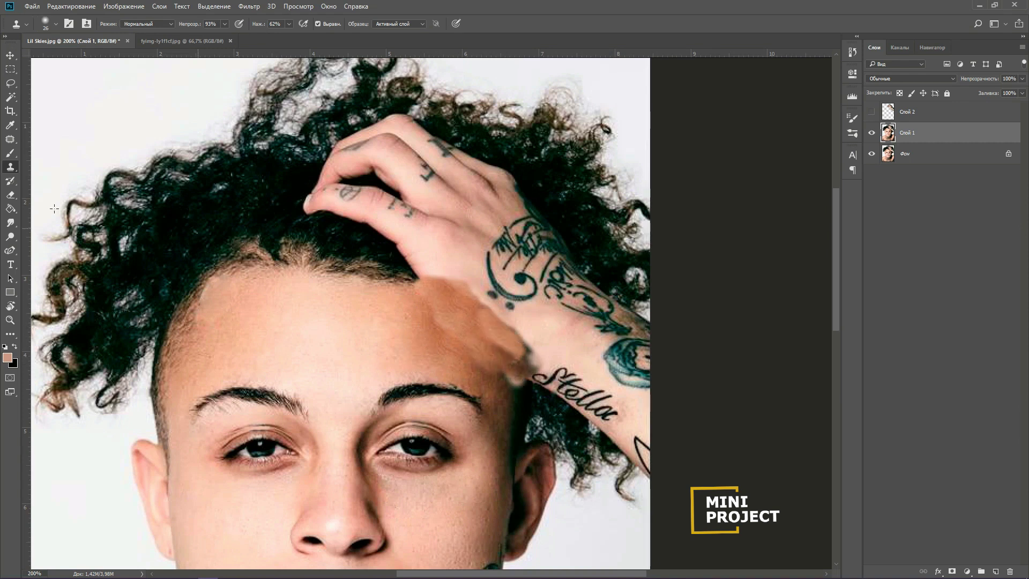
pyautogui.press('j')
pyautogui.moveTo(446, 329); pyautogui.dragTo(473, 332)
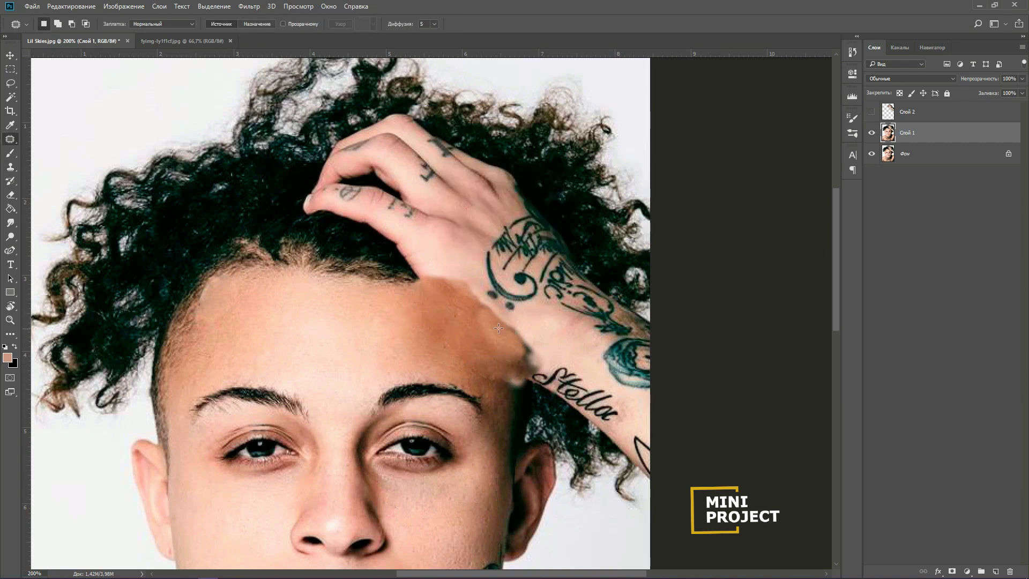
# Brush the sampled light background colour over the curly hair and raised hand.
pyautogui.hotkey('ctrl', '-')
pyautogui.click(11, 153)
pyautogui.keyDown('alt'); pyautogui.click(293, 253); pyautogui.keyUp('alt')
pyautogui.moveTo(305, 239); pyautogui.dragTo(344, 169)
pyautogui.moveTo(290, 268)
pyautogui.mouseDown()
pyautogui.moveTo(313, 265)
pyautogui.moveTo(350, 178)
pyautogui.moveTo(463, 101)
pyautogui.moveTo(463, 161)
pyautogui.moveTo(571, 306)
pyautogui.moveTo(519, 205)
pyautogui.moveTo(470, 171)
pyautogui.moveTo(545, 207)
pyautogui.mouseUp()
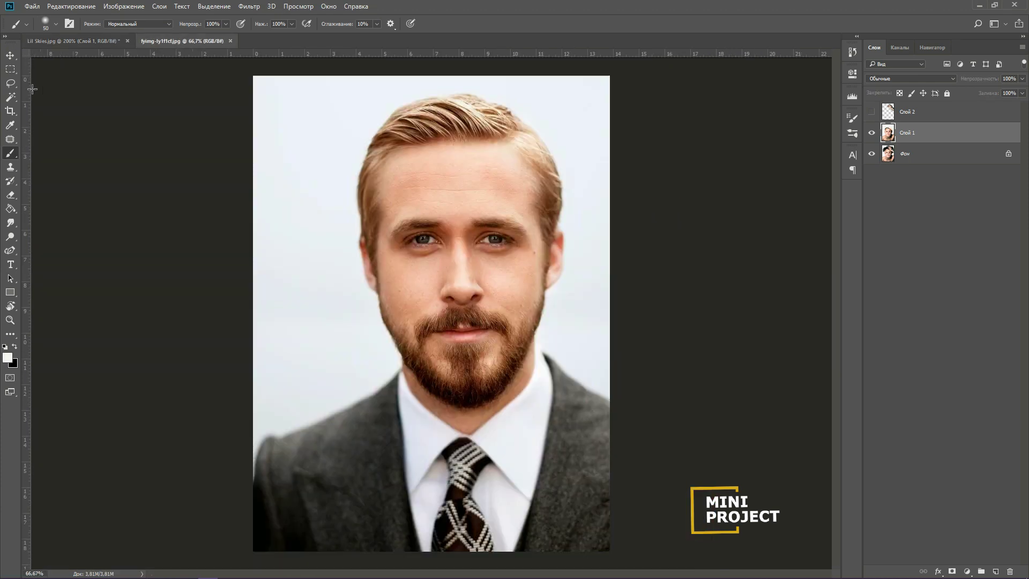
# Outline the blond hair in the second portrait, copy it into Lil Skies.jpg with a layer mask, and scale it onto the head.
pyautogui.moveTo(367, 113); pyautogui.dragTo(550, 293)
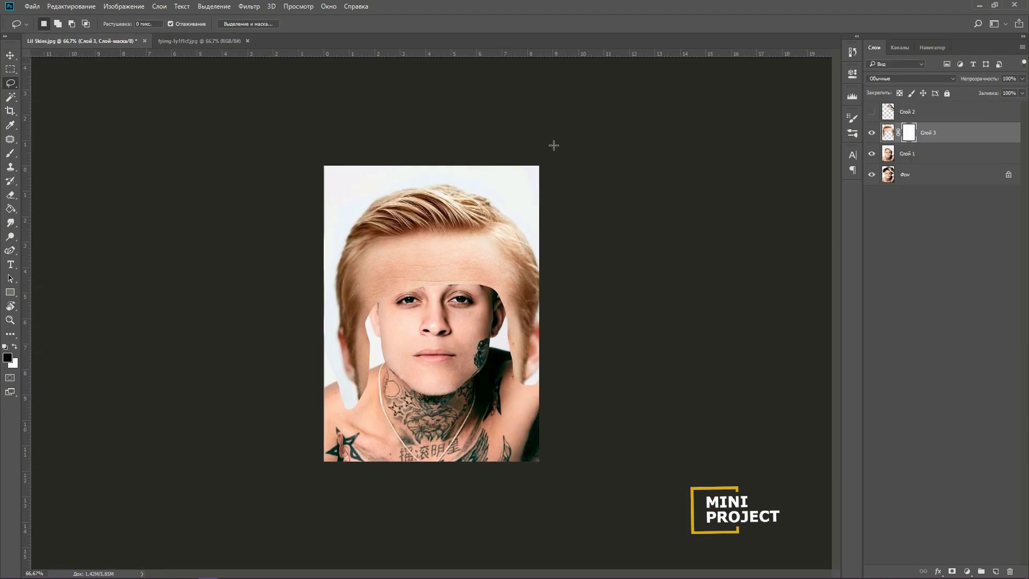
pyautogui.hotkey('ctrl', 't')
pyautogui.moveTo(449, 265)
pyautogui.mouseDown()
pyautogui.moveTo(437, 287)
pyautogui.moveTo(463, 300)
pyautogui.mouseUp()
pyautogui.moveTo(569, 369)
pyautogui.mouseDown()
pyautogui.moveTo(560, 361)
pyautogui.moveTo(564, 370)
pyautogui.mouseUp()
pyautogui.moveTo(324, 368); pyautogui.dragTo(319, 360)
pyautogui.press('Return')
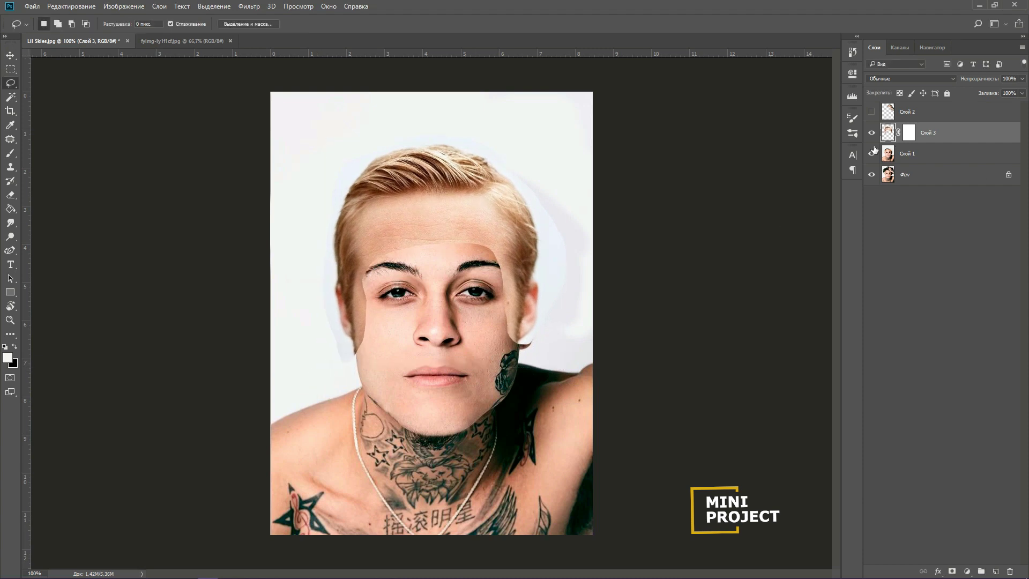
# Paint black on the blond hair layer's mask to hide its copied forehead and the skin along both temples.
pyautogui.moveTo(394, 241); pyautogui.dragTo(442, 230)
pyautogui.moveTo(362, 294); pyautogui.dragTo(363, 338)
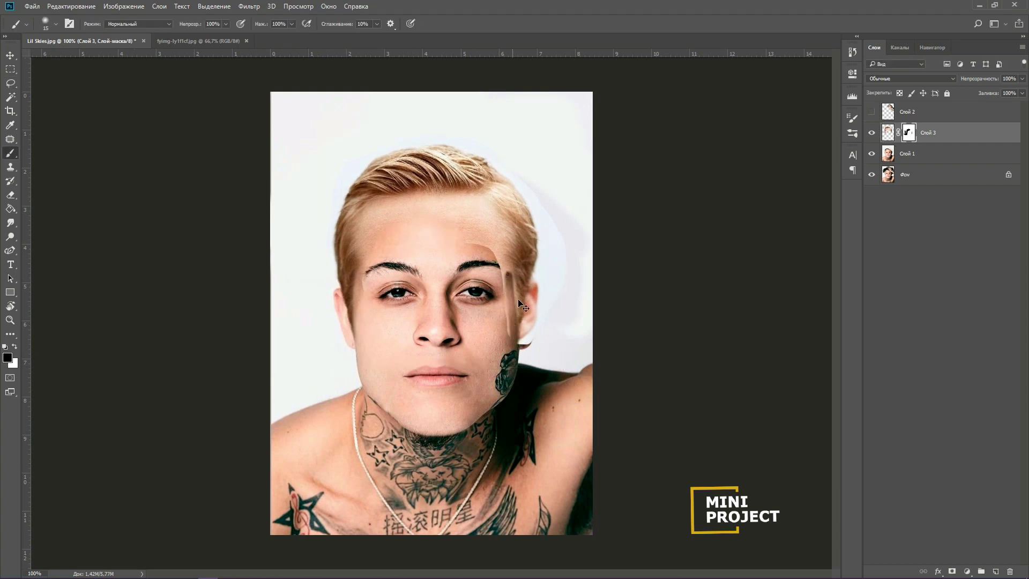
pyautogui.press(']')
pyautogui.moveTo(520, 305)
pyautogui.mouseDown()
pyautogui.moveTo(485, 257)
pyautogui.moveTo(509, 337)
pyautogui.moveTo(544, 276)
pyautogui.mouseUp()
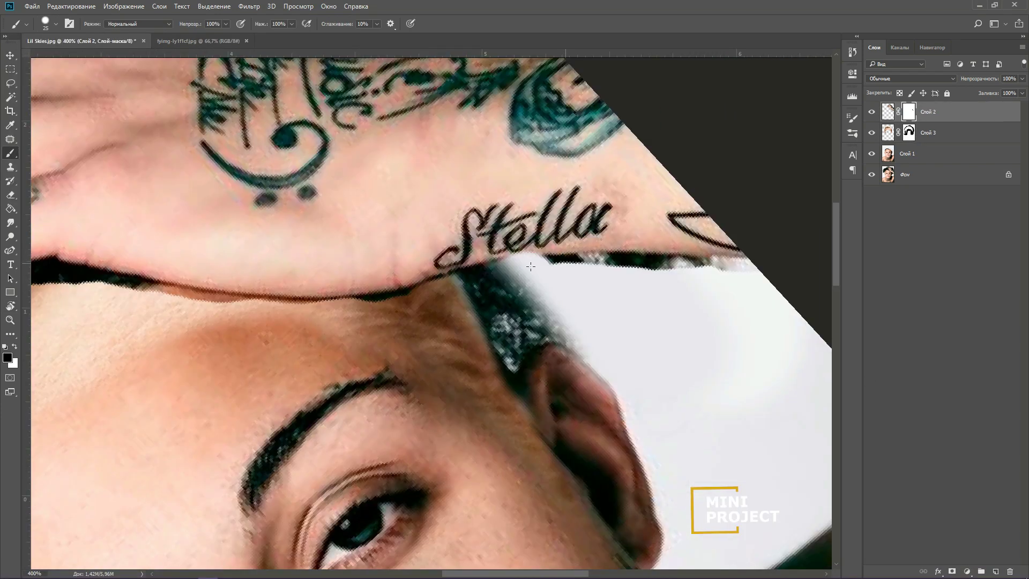
# Mask out the leftover fringe along the lower edge of the raised forearm and hand on the hand layer.
pyautogui.moveTo(560, 271); pyautogui.dragTo(727, 239)
pyautogui.moveTo(627, 236); pyautogui.dragTo(499, 263)
pyautogui.moveTo(379, 274); pyautogui.dragTo(547, 246)
pyautogui.moveTo(383, 252); pyautogui.dragTo(547, 279)
pyautogui.moveTo(443, 295)
pyautogui.mouseDown()
pyautogui.moveTo(403, 292)
pyautogui.moveTo(648, 263)
pyautogui.mouseUp()
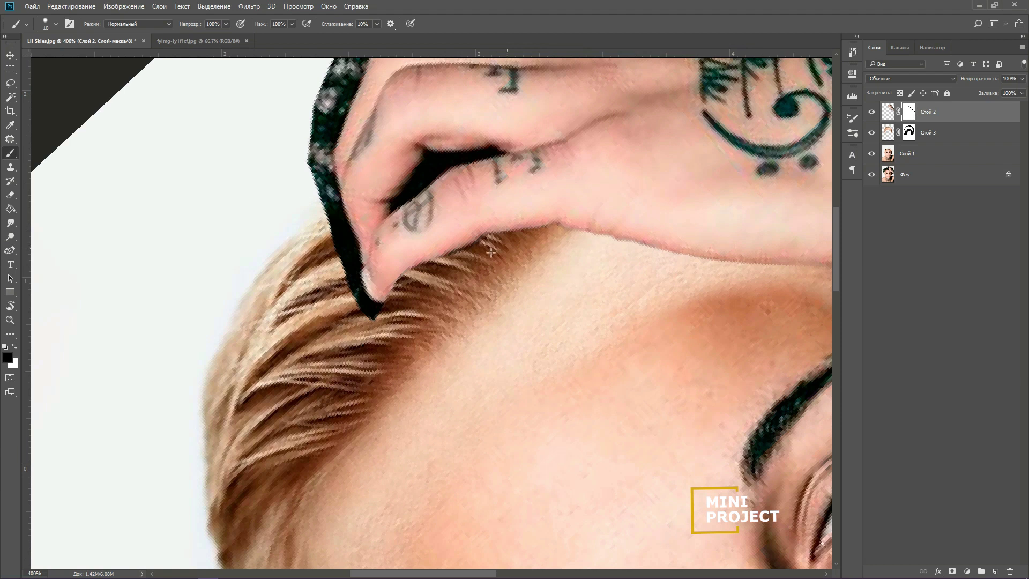
# Mask out the dark hair remaining around the thumb and fingertips of the raised hand.
pyautogui.press('x')
pyautogui.press('x')
pyautogui.moveTo(399, 312)
pyautogui.mouseDown()
pyautogui.moveTo(351, 275)
pyautogui.moveTo(387, 237)
pyautogui.mouseUp()
pyautogui.press('r')
pyautogui.moveTo(397, 237); pyautogui.dragTo(334, 406)
pyautogui.moveTo(373, 290)
pyautogui.mouseDown()
pyautogui.moveTo(450, 227)
pyautogui.moveTo(330, 397)
pyautogui.mouseUp()
# Mask out the dark gap between the thumb and fingers using a smaller brush so the blond hair shows through.
pyautogui.moveTo(568, 194)
pyautogui.mouseDown()
pyautogui.moveTo(437, 244)
pyautogui.moveTo(721, 233)
pyautogui.mouseUp()
pyautogui.press('[')
pyautogui.press('[')
pyautogui.press('[')
pyautogui.press('[')
pyautogui.press('[')
pyautogui.press('[')
pyautogui.press('[')
pyautogui.moveTo(453, 364); pyautogui.dragTo(428, 372)
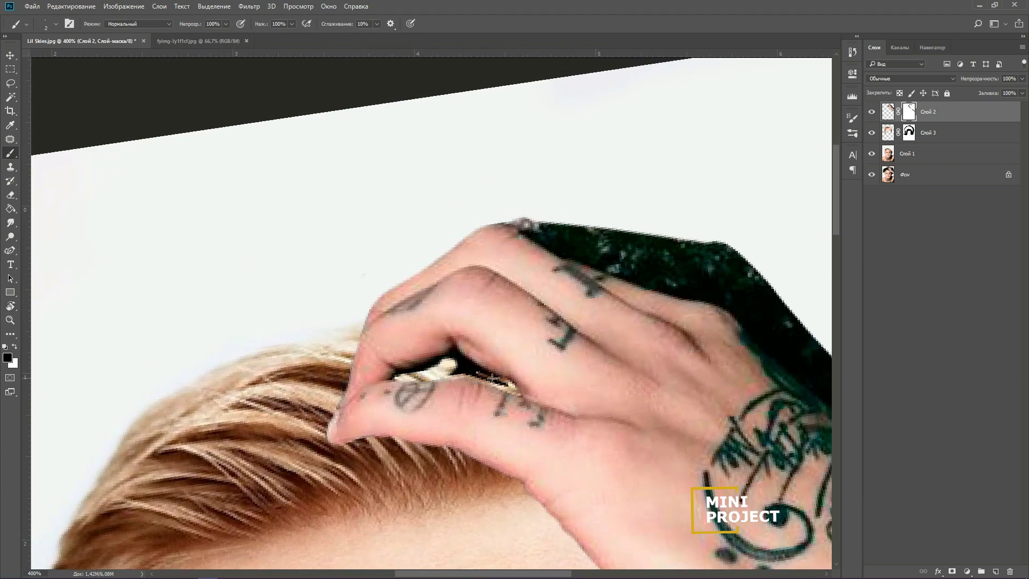
# Enlarge the brush and mask out the dark curly hair along the knuckles and back of the hand.
pyautogui.press(']')
pyautogui.press(']')
pyautogui.press(']')
pyautogui.press(']')
pyautogui.press(']')
pyautogui.moveTo(526, 222)
pyautogui.mouseDown()
pyautogui.moveTo(466, 285)
pyautogui.moveTo(677, 315)
pyautogui.mouseUp()
pyautogui.moveTo(461, 287)
pyautogui.mouseDown()
pyautogui.moveTo(651, 338)
pyautogui.moveTo(665, 351)
pyautogui.mouseUp()
pyautogui.moveTo(687, 349)
pyautogui.mouseDown()
pyautogui.moveTo(517, 245)
pyautogui.moveTo(654, 383)
pyautogui.mouseUp()
pyautogui.moveTo(512, 260)
pyautogui.mouseDown()
pyautogui.moveTo(842, 515)
pyautogui.moveTo(827, 489)
pyautogui.moveTo(291, 183)
pyautogui.moveTo(532, 265)
pyautogui.moveTo(432, 241)
pyautogui.mouseUp()
pyautogui.press('r')
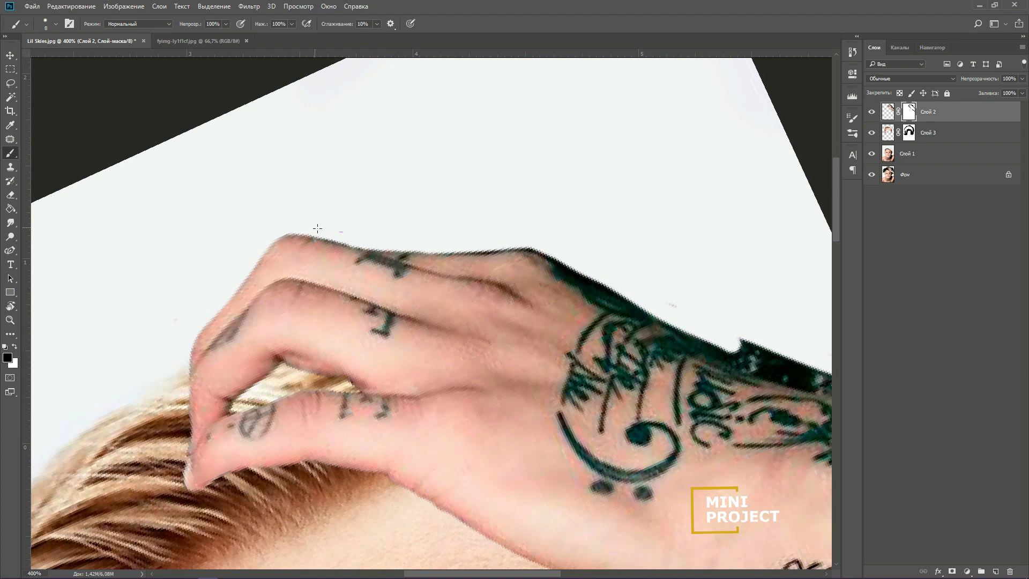
# Mask out the dark hair along the upper edge of the wrist and forearm, restoring over-erased skin with white.
pyautogui.moveTo(609, 256); pyautogui.dragTo(442, 221)
pyautogui.moveTo(590, 317); pyautogui.dragTo(743, 362)
pyautogui.moveTo(477, 268); pyautogui.dragTo(680, 334)
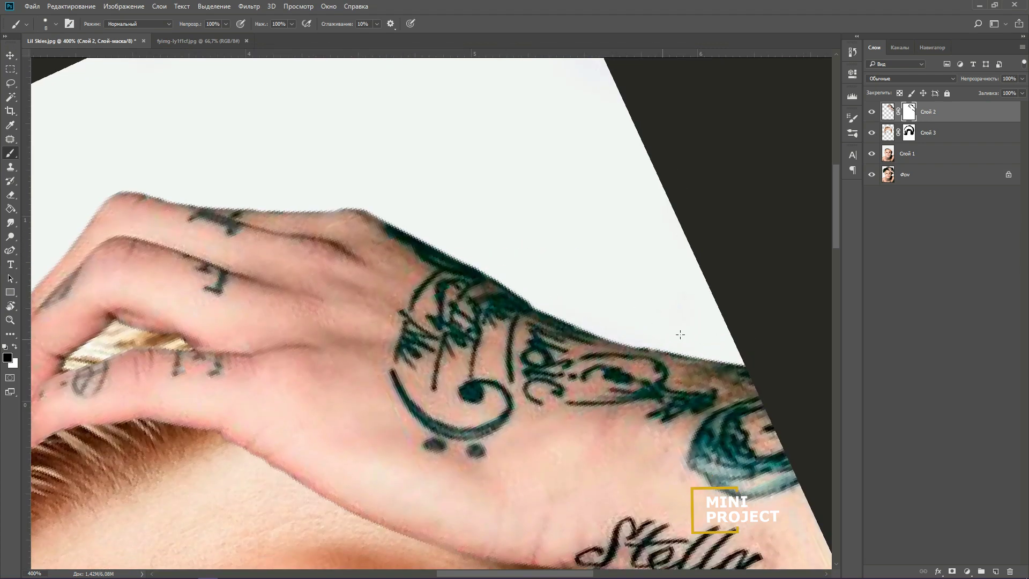
pyautogui.press('x')
pyautogui.moveTo(529, 306); pyautogui.dragTo(550, 316)
pyautogui.scroll(-3, 439, 300)
pyautogui.press('r')
pyautogui.moveTo(426, 280); pyautogui.dragTo(453, 285)
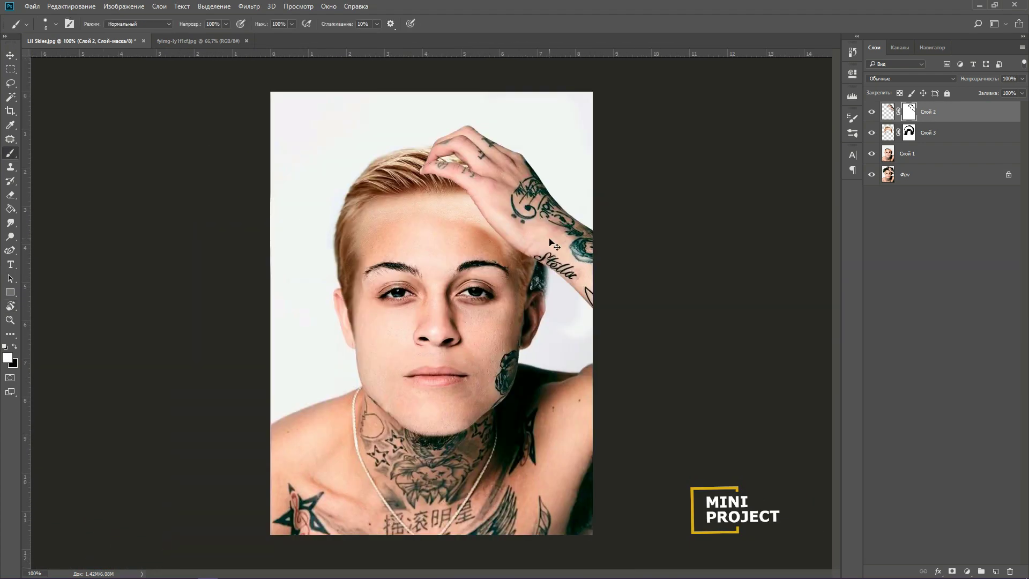
# Refine the blond hair layer's mask around the forehead and restore hair beside the ear below the wrist.
pyautogui.scroll(1, 434, 274)
pyautogui.click(909, 133)
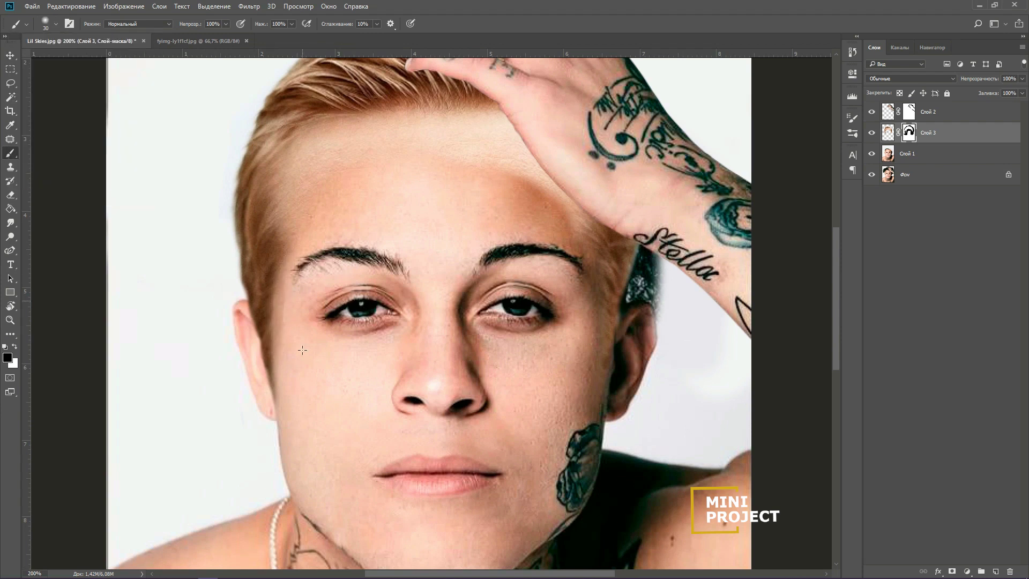
pyautogui.moveTo(418, 155); pyautogui.dragTo(411, 246)
pyautogui.moveTo(510, 225); pyautogui.dragTo(403, 247)
pyautogui.press('[')
pyautogui.press('x')
pyautogui.moveTo(629, 340); pyautogui.dragTo(565, 319)
# Adjust the blond hair with Free Transform and touch up its mask next to the ear.
pyautogui.click(888, 132)
pyautogui.hotkey('ctrl', 't')
pyautogui.press('Return')
pyautogui.click(909, 132)
pyautogui.moveTo(542, 411); pyautogui.dragTo(507, 434)
# Hide the hand layer and paint the light background over the dark hair above and behind the ear on Слой 1.
pyautogui.click(907, 154)
pyautogui.moveTo(498, 278)
pyautogui.mouseDown()
pyautogui.moveTo(480, 243)
pyautogui.moveTo(468, 273)
pyautogui.mouseUp()
pyautogui.hotkey('ctrl', '+')
pyautogui.click(872, 112)
pyautogui.press('0')
pyautogui.moveTo(470, 284)
pyautogui.mouseDown()
pyautogui.moveTo(480, 221)
pyautogui.moveTo(461, 292)
pyautogui.moveTo(424, 333)
pyautogui.mouseUp()
pyautogui.press('[')
pyautogui.press('[')
pyautogui.press('[')
pyautogui.press('[')
pyautogui.press('[')
pyautogui.press('[')
pyautogui.press('[')
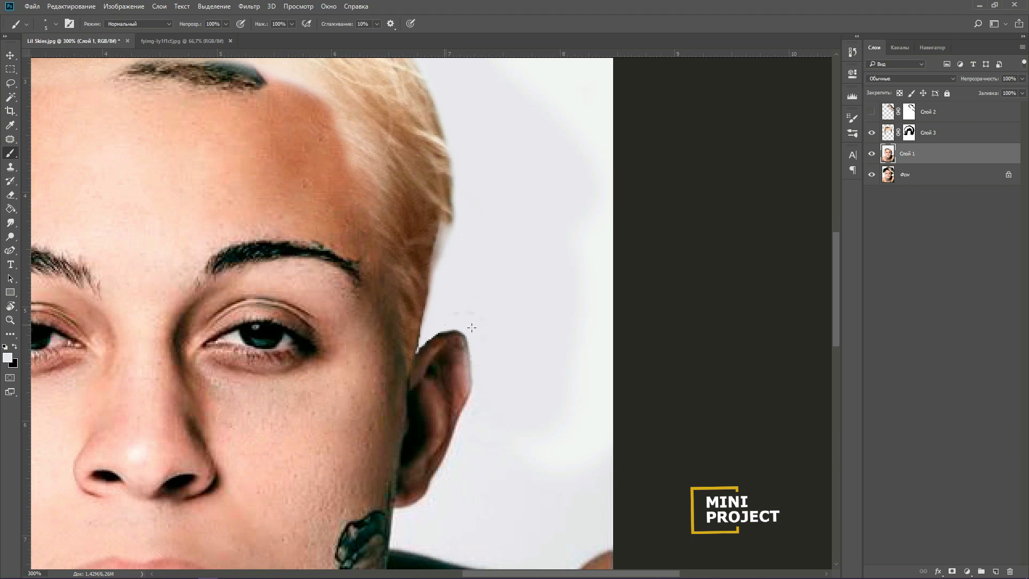
pyautogui.hotkey('ctrl', '-')
pyautogui.moveTo(474, 329); pyautogui.dragTo(473, 375)
# Clean up the outer edge of the blond hair above the ear on the hair layer's mask.
pyautogui.click(888, 132)
pyautogui.moveTo(443, 253); pyautogui.dragTo(439, 323)
pyautogui.moveTo(432, 297); pyautogui.dragTo(432, 214)
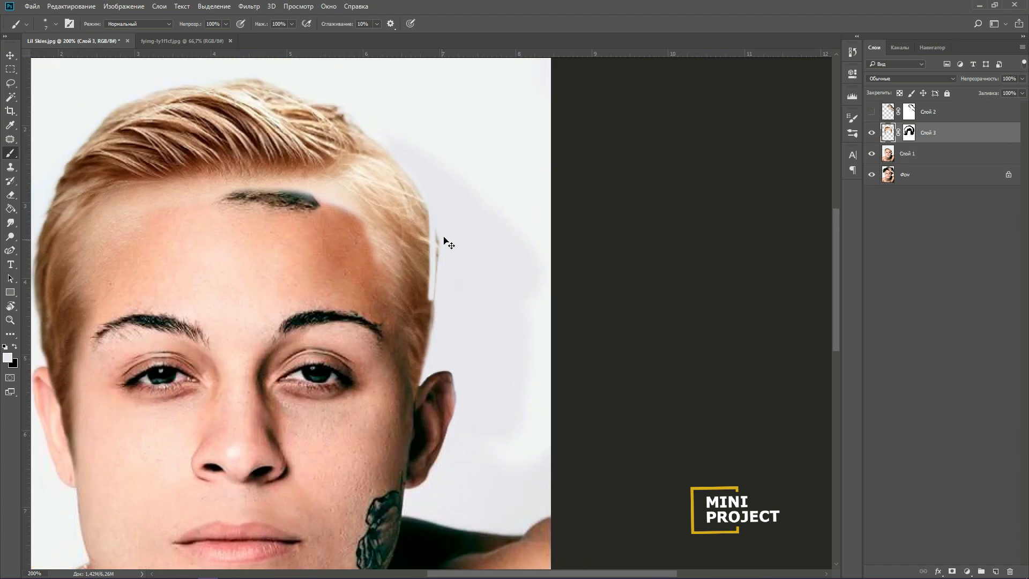
pyautogui.press('x')
pyautogui.moveTo(443, 326); pyautogui.dragTo(507, 424)
pyautogui.press('x')
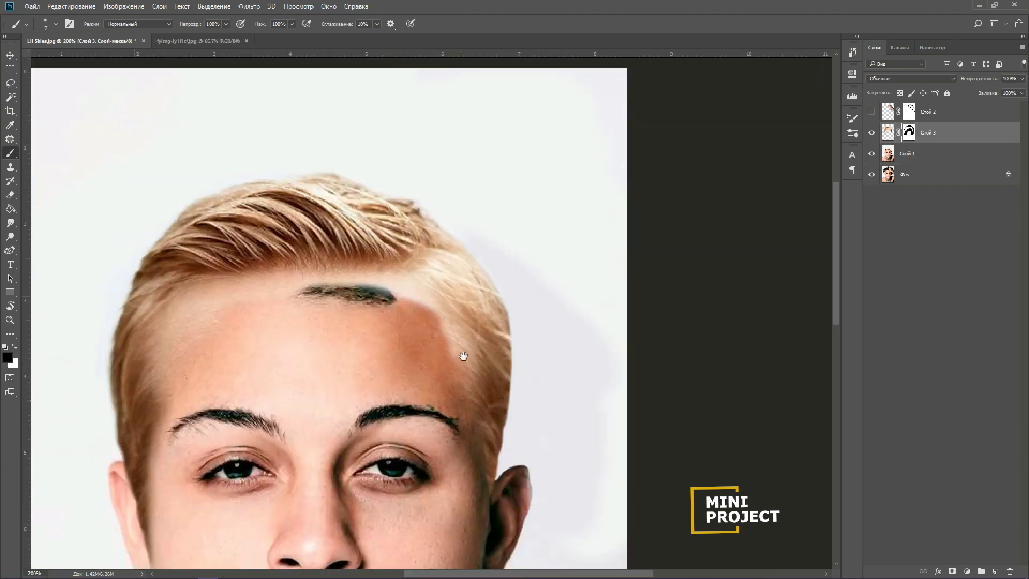
# Add clipped Hue/Saturation adjustments to the hair and face layers, setting the face's hue to +2 and saturation to -16.
pyautogui.click(967, 571)
pyautogui.click(857, 442)
pyautogui.click(760, 140)
pyautogui.click(761, 178)
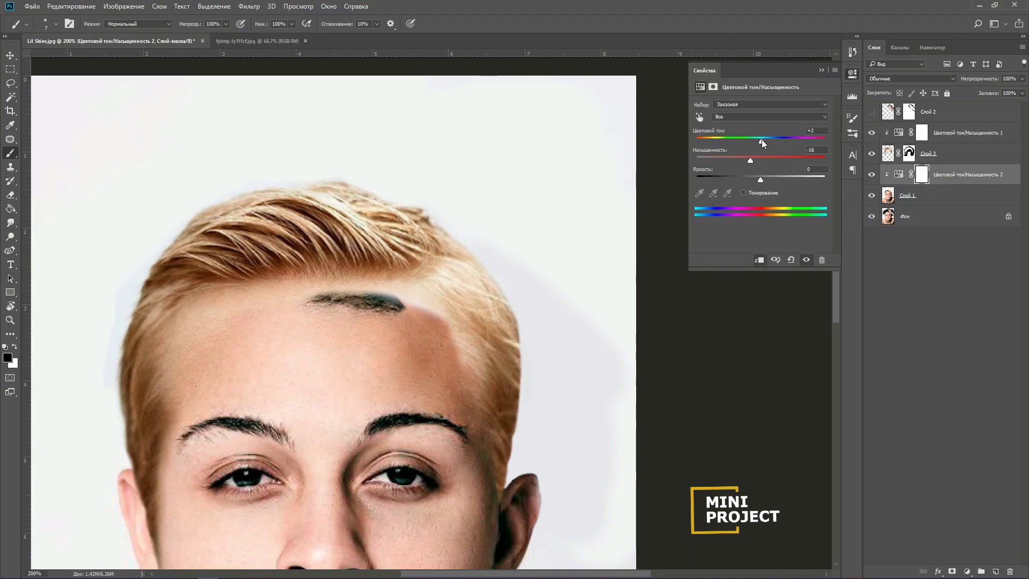
# Merge the face and hair layers with their Hue/Saturation adjustments into one layer.
pyautogui.hotkey('ctrl', '-')
pyautogui.click(911, 195)
pyautogui.keyDown('shift'); pyautogui.click(947, 138); pyautogui.keyUp('shift')
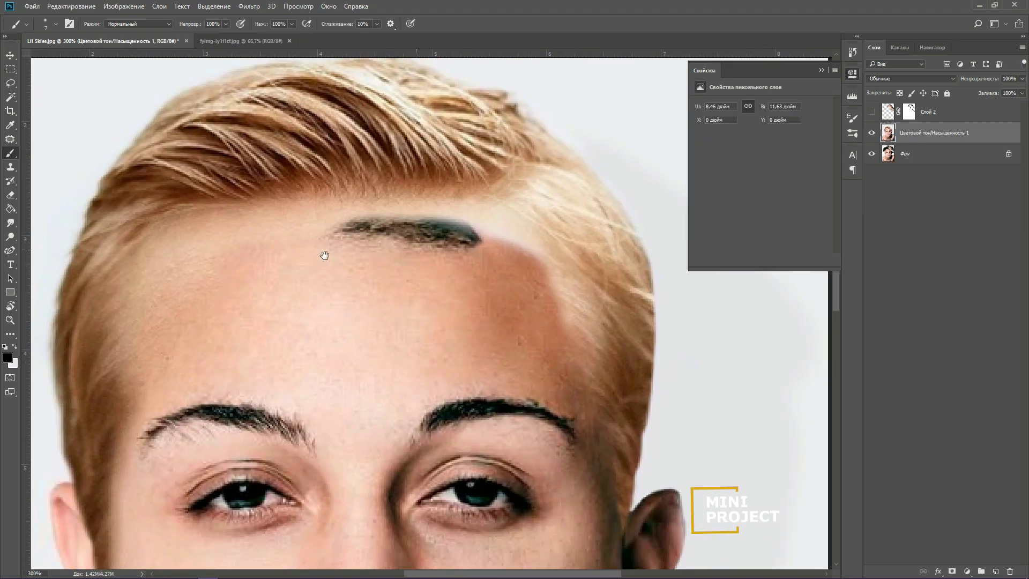
pyautogui.moveTo(353, 226)
pyautogui.mouseDown()
pyautogui.moveTo(375, 236)
pyautogui.moveTo(320, 254)
pyautogui.moveTo(458, 304)
pyautogui.mouseUp()
pyautogui.hotkey('ctrl', 'alt', 'z')
pyautogui.hotkey('ctrl', 'alt', 'z')
# Clone forehead skin over the stray eyebrow and soften the hairline and temple shadow with the stamp at 10% opacity.
pyautogui.keyDown('alt'); pyautogui.click(432, 317); pyautogui.keyUp('alt')
pyautogui.moveTo(425, 272)
pyautogui.mouseDown()
pyautogui.moveTo(522, 293)
pyautogui.moveTo(475, 241)
pyautogui.mouseUp()
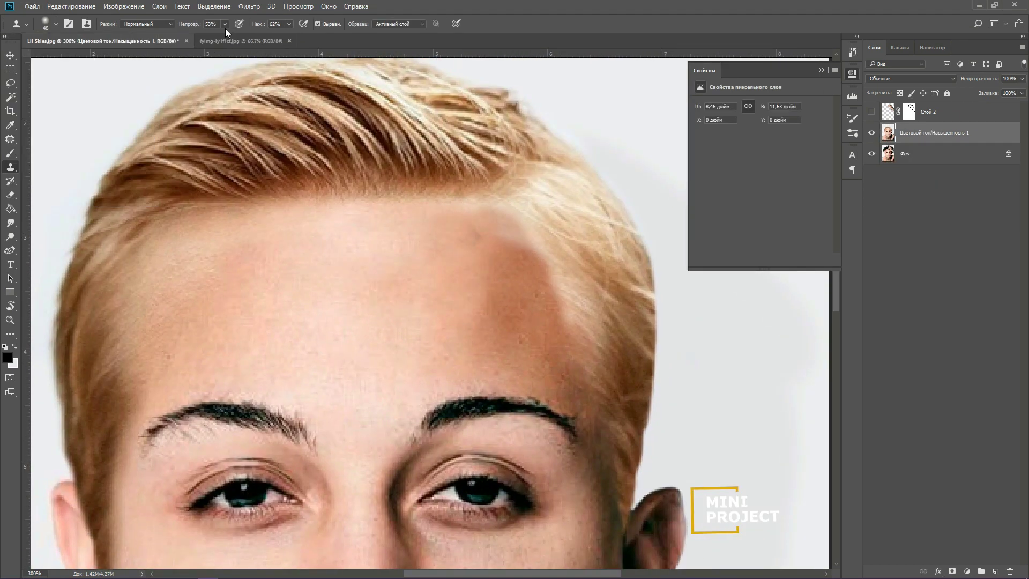
pyautogui.moveTo(476, 285)
pyautogui.mouseDown()
pyautogui.moveTo(557, 300)
pyautogui.moveTo(536, 241)
pyautogui.mouseUp()
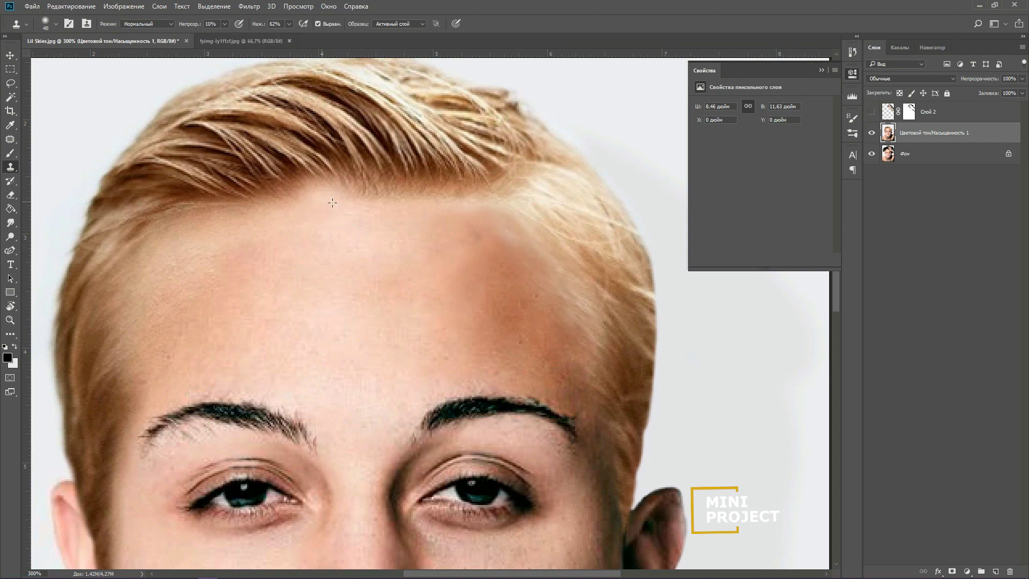
pyautogui.hotkey('ctrl', '-')
pyautogui.hotkey('ctrl', '-')
pyautogui.hotkey('ctrl', '+')
pyautogui.hotkey('ctrl', '+')
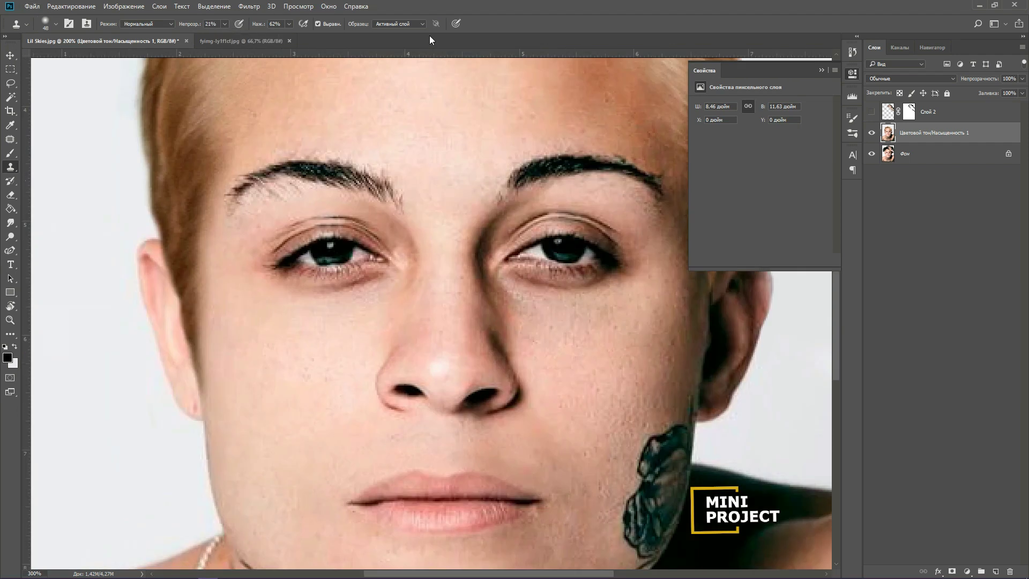
# Show the hand layer again and add a new layer clipped to the merged portrait.
pyautogui.scroll(3, 431, 179)
pyautogui.hotkey('ctrl', '-')
pyautogui.hotkey('ctrl', '-')
pyautogui.click(871, 112)
pyautogui.scroll(1, 527, 243)
pyautogui.click(996, 571)
pyautogui.keyDown('alt'); pyautogui.click(911, 143); pyautogui.keyUp('alt')
# Sample a dark brown, lower the brush opacity to 33%, and paint a shadow along the arm's lower edge.
pyautogui.press('b')
pyautogui.keyDown('alt'); pyautogui.click(322, 144); pyautogui.keyUp('alt')
pyautogui.click(226, 24)
pyautogui.moveTo(230, 38); pyautogui.dragTo(192, 37)
pyautogui.moveTo(527, 327); pyautogui.dragTo(531, 279)
pyautogui.scroll(3, 379, 176)
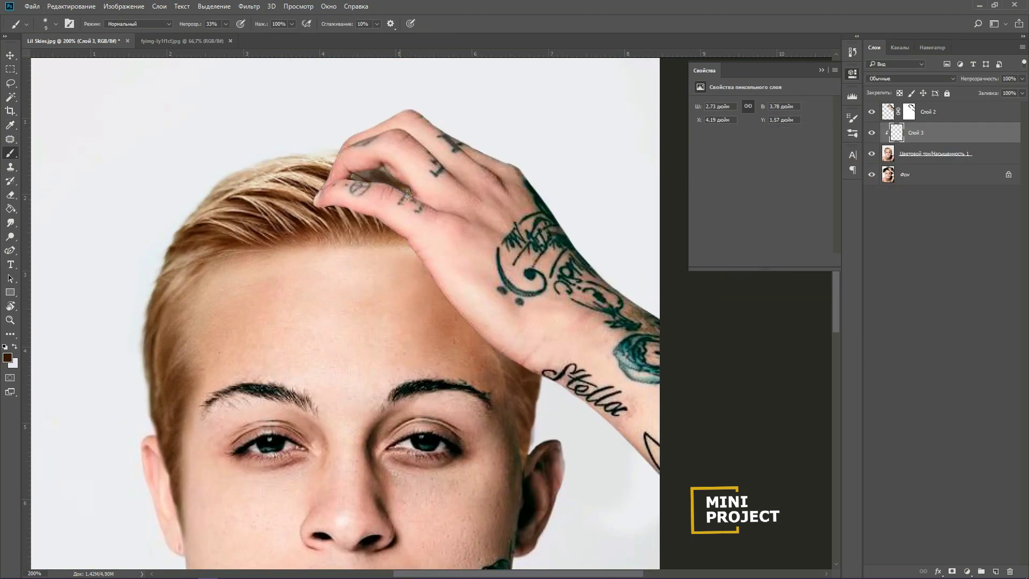
# Group the portrait, shadow and hand layers, compare with the original photo, and reselect the shadow layer Слой 3.
pyautogui.click(935, 154)
pyautogui.keyDown('shift'); pyautogui.click(933, 114); pyautogui.keyUp('shift')
pyautogui.hotkey('ctrl', 'g')
pyautogui.click(871, 108)
pyautogui.click(872, 108)
pyautogui.click(884, 108)
pyautogui.click(920, 145)
# Paint more brown shadow on the blond hair and forehead beneath the fingers and hand.
pyautogui.moveTo(397, 230); pyautogui.dragTo(336, 208)
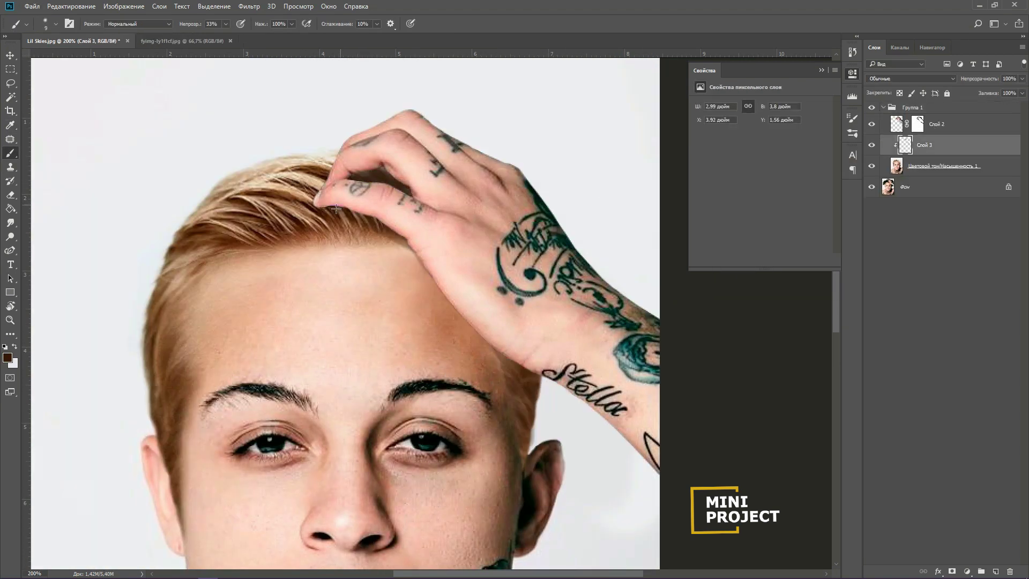
pyautogui.scroll(-2, 525, 439)
pyautogui.hscroll(1, 508, 310)
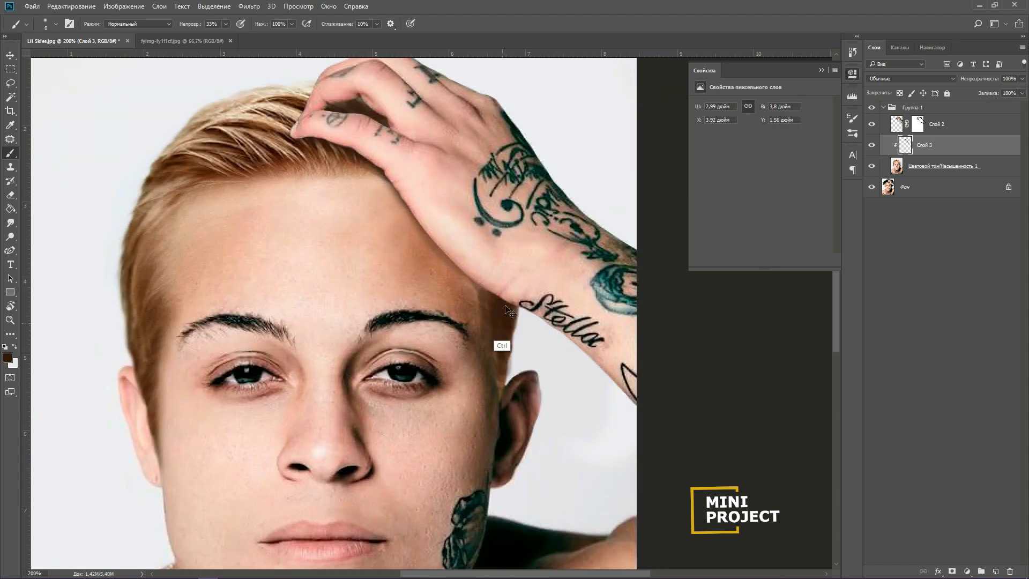
pyautogui.scroll(2, 518, 393)
pyautogui.moveTo(257, 219); pyautogui.dragTo(235, 215)
pyautogui.moveTo(312, 175); pyautogui.dragTo(212, 197)
pyautogui.moveTo(287, 217)
pyautogui.mouseDown()
pyautogui.moveTo(315, 207)
pyautogui.moveTo(428, 267)
pyautogui.mouseUp()
pyautogui.moveTo(382, 147); pyautogui.dragTo(361, 143)
# Blur the painted hand shadow with a filter and lower the layer's opacity.
pyautogui.click(248, 7)
pyautogui.click(462, 215)
pyautogui.moveTo(645, 249); pyautogui.dragTo(614, 250)
pyautogui.click(730, 103)
pyautogui.click(1023, 79)
pyautogui.moveTo(1017, 89); pyautogui.dragTo(995, 92)
# Add a second clipped layer and paint a deeper shadow beneath the hand and wrist at reduced brush opacity.
pyautogui.click(996, 571)
pyautogui.keyDown('alt'); pyautogui.click(911, 156); pyautogui.keyUp('alt')
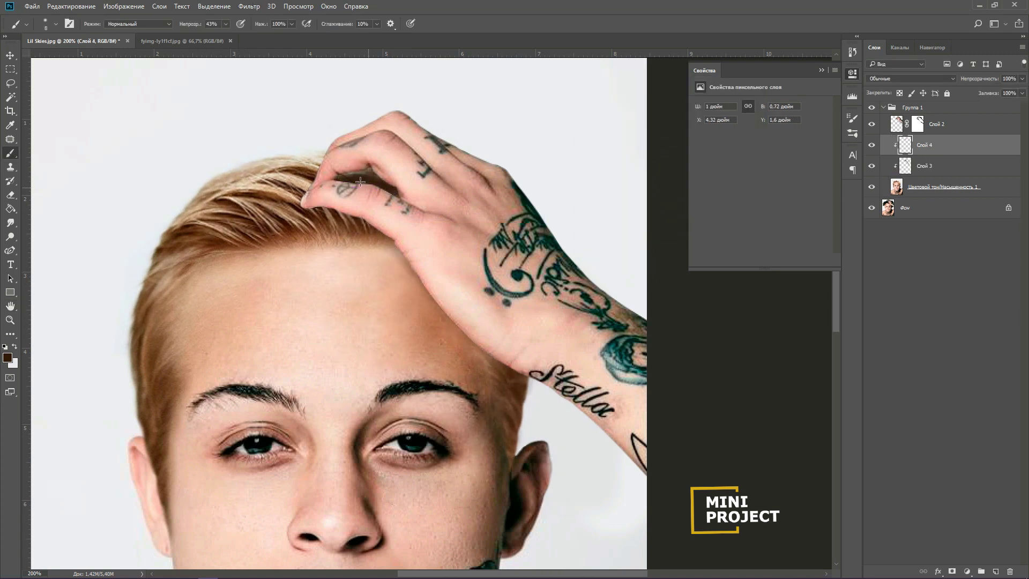
pyautogui.click(226, 24)
pyautogui.moveTo(227, 34); pyautogui.dragTo(215, 35)
pyautogui.moveTo(315, 171); pyautogui.dragTo(265, 168)
pyautogui.moveTo(500, 359); pyautogui.dragTo(483, 259)
pyautogui.moveTo(479, 364)
pyautogui.mouseDown()
pyautogui.moveTo(490, 284)
pyautogui.moveTo(512, 390)
pyautogui.mouseUp()
# Blur the second hand-shadow layer, leaving its opacity at 100%.
pyautogui.click(248, 6)
pyautogui.click(462, 215)
pyautogui.click(730, 104)
pyautogui.click(1023, 78)
pyautogui.moveTo(1023, 90)
pyautogui.mouseDown()
pyautogui.moveTo(1002, 90)
pyautogui.moveTo(1027, 90)
pyautogui.mouseUp()
# Erase excess shadow along the top of the blond hair with a large soft eraser at 27% opacity.
pyautogui.hotkey('ctrl', '-')
pyautogui.click(11, 195)
pyautogui.click(56, 24)
pyautogui.moveTo(405, 155); pyautogui.dragTo(366, 156)
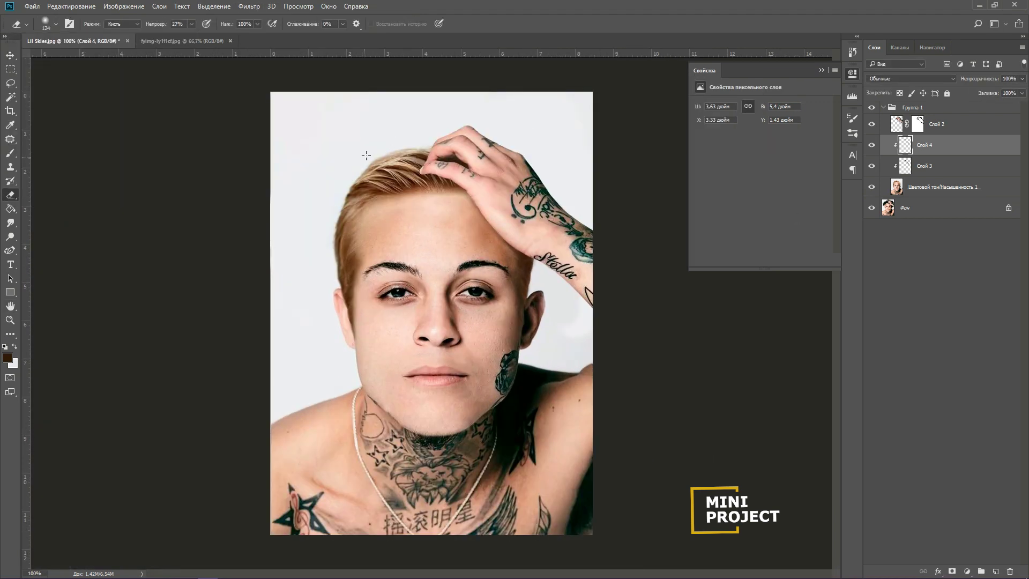
# Clone clean cheek skin over the tattoo beside the jaw on the base portrait layer with the Clone Stamp.
pyautogui.scroll(1, 472, 426)
pyautogui.click(934, 189)
pyautogui.scroll(2, 603, 309)
pyautogui.click(10, 167)
pyautogui.moveTo(375, 243); pyautogui.dragTo(272, 262)
pyautogui.keyDown('alt'); pyautogui.click(332, 301); pyautogui.keyUp('alt')
pyautogui.moveTo(383, 292)
pyautogui.mouseDown()
pyautogui.moveTo(375, 343)
pyautogui.moveTo(399, 287)
pyautogui.mouseUp()
pyautogui.keyDown('alt'); pyautogui.click(322, 376); pyautogui.keyUp('alt')
pyautogui.moveTo(357, 380); pyautogui.dragTo(369, 429)
pyautogui.moveTo(370, 377)
pyautogui.mouseDown()
pyautogui.moveTo(372, 292)
pyautogui.moveTo(343, 375)
pyautogui.mouseUp()
# Clone out the remaining dark tattoo traces along the jaw edge below the ear with a much smaller brush.
pyautogui.press('[')
pyautogui.press('[')
pyautogui.press('[')
pyautogui.press('[')
pyautogui.press('[')
pyautogui.press('[')
pyautogui.press('[')
pyautogui.press('[')
pyautogui.press('[')
pyautogui.press('[')
pyautogui.moveTo(405, 319); pyautogui.dragTo(375, 370)
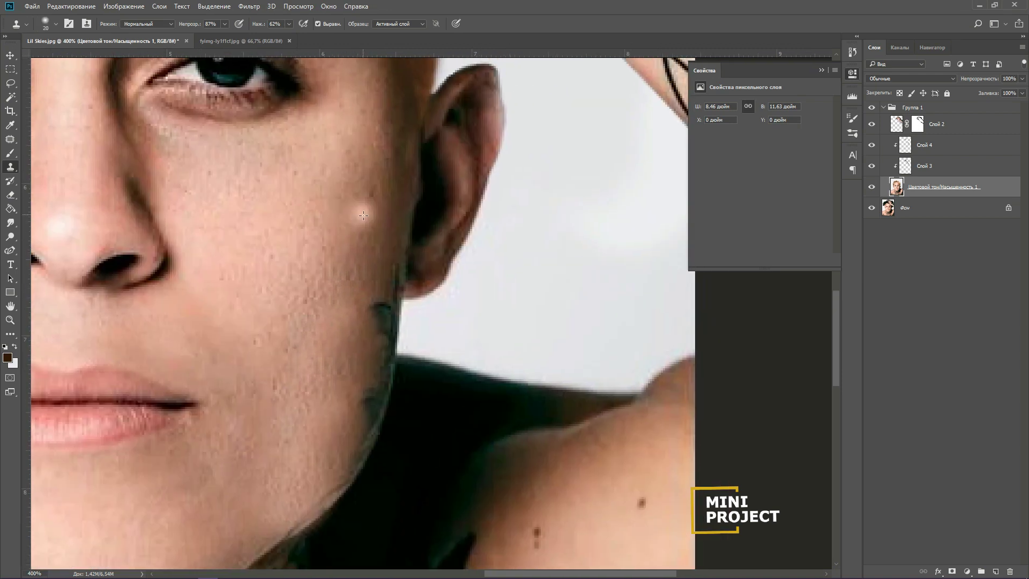
pyautogui.moveTo(375, 279); pyautogui.dragTo(378, 375)
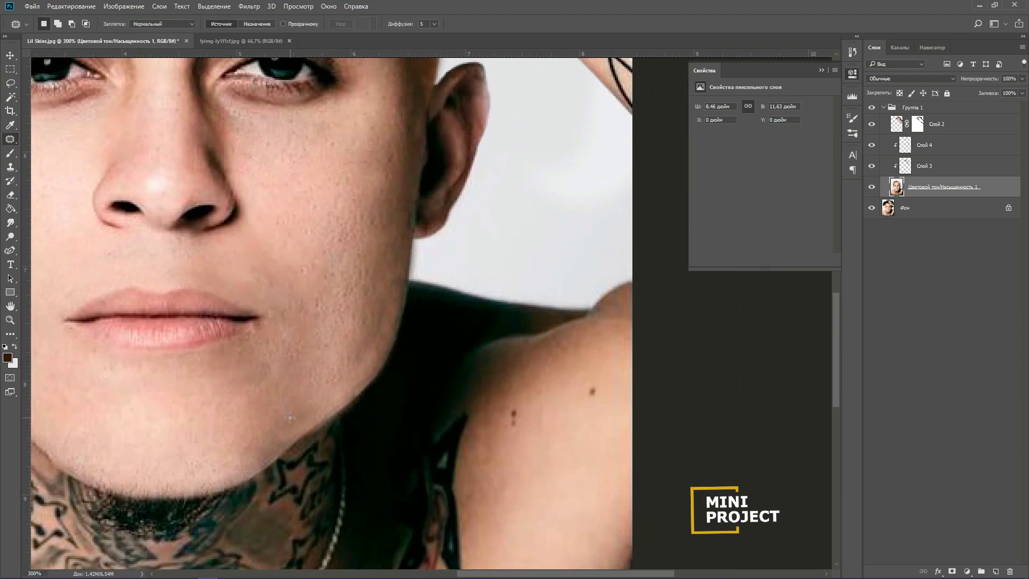
# Smooth the cloned skin on the cheek and jaw below the ear with the Patch tool.
pyautogui.moveTo(346, 383); pyautogui.dragTo(396, 293)
pyautogui.click(339, 349)
pyautogui.moveTo(400, 256)
pyautogui.mouseDown()
pyautogui.moveTo(395, 290)
pyautogui.moveTo(361, 343)
pyautogui.mouseUp()
pyautogui.press('Return')
pyautogui.click(337, 354)
pyautogui.press('Return')
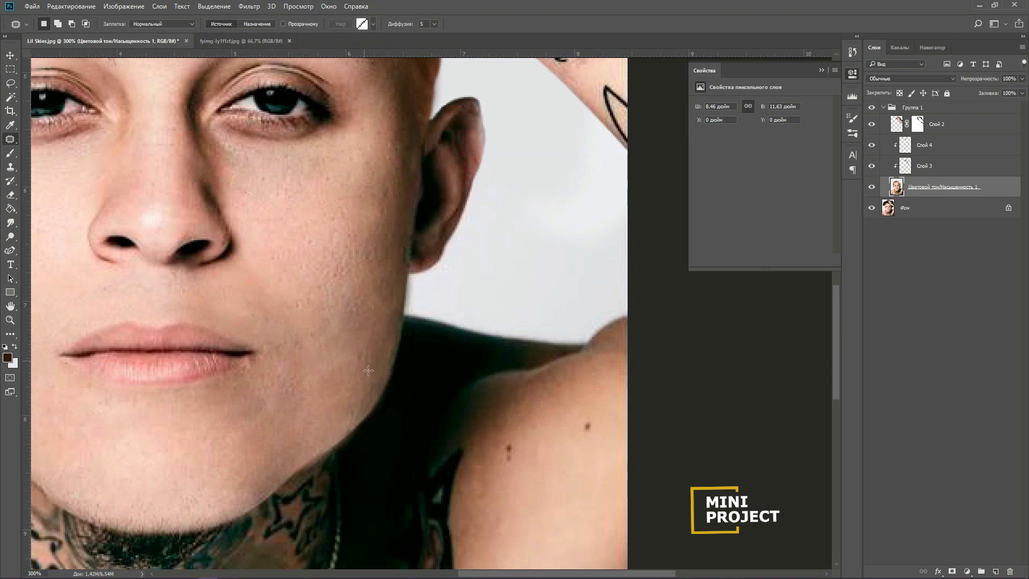
pyautogui.scroll(-10, 303, 290)
pyautogui.scroll(10, 456, 333)
pyautogui.moveTo(632, 429)
pyautogui.mouseDown()
pyautogui.moveTo(533, 427)
pyautogui.moveTo(452, 392)
pyautogui.mouseUp()
pyautogui.click(520, 453)
# Paint brown over the black eyebrows on a new layer, then change its blend mode and reduce its opacity.
pyautogui.scroll(-10, 609, 301)
pyautogui.scroll(10, 461, 322)
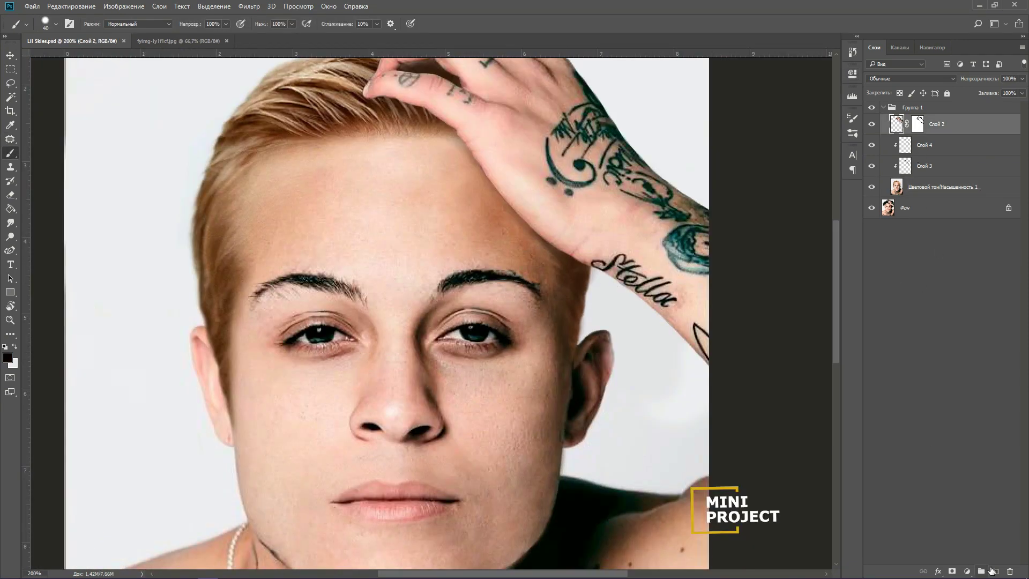
pyautogui.click(992, 571)
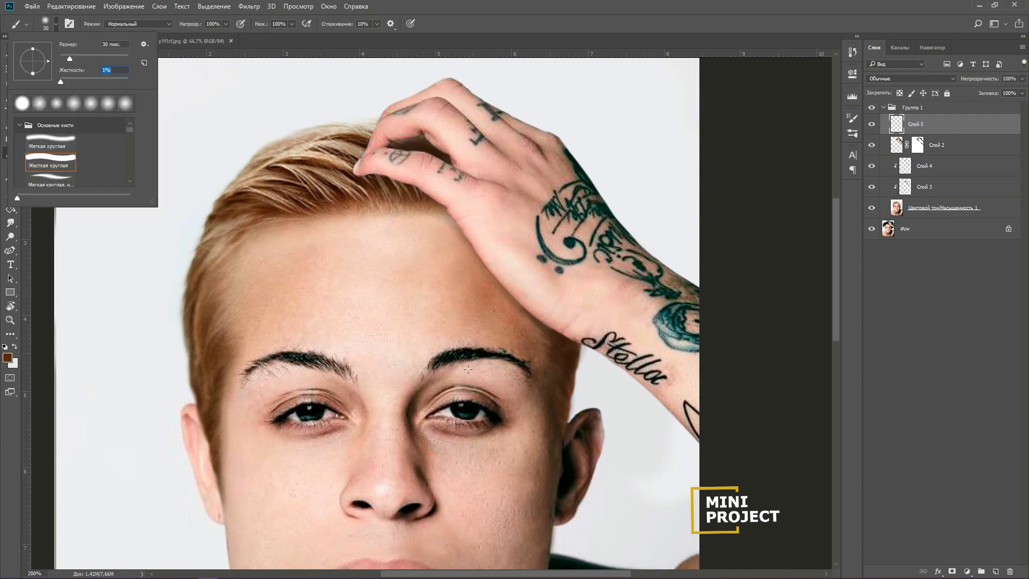
pyautogui.click(438, 360)
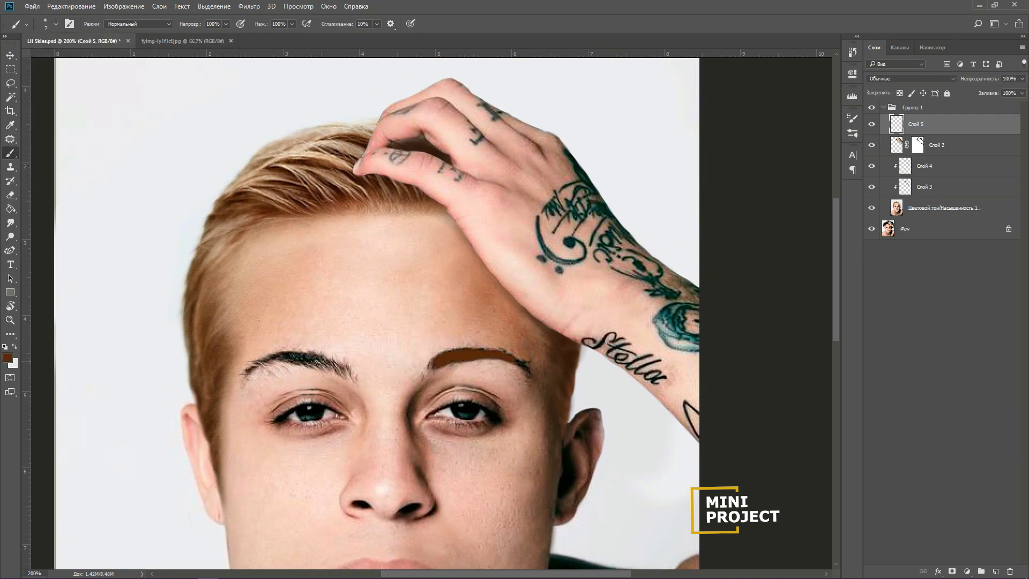
pyautogui.click(912, 79)
pyautogui.click(885, 313)
pyautogui.click(1023, 79)
pyautogui.moveTo(1020, 89); pyautogui.dragTo(998, 89)
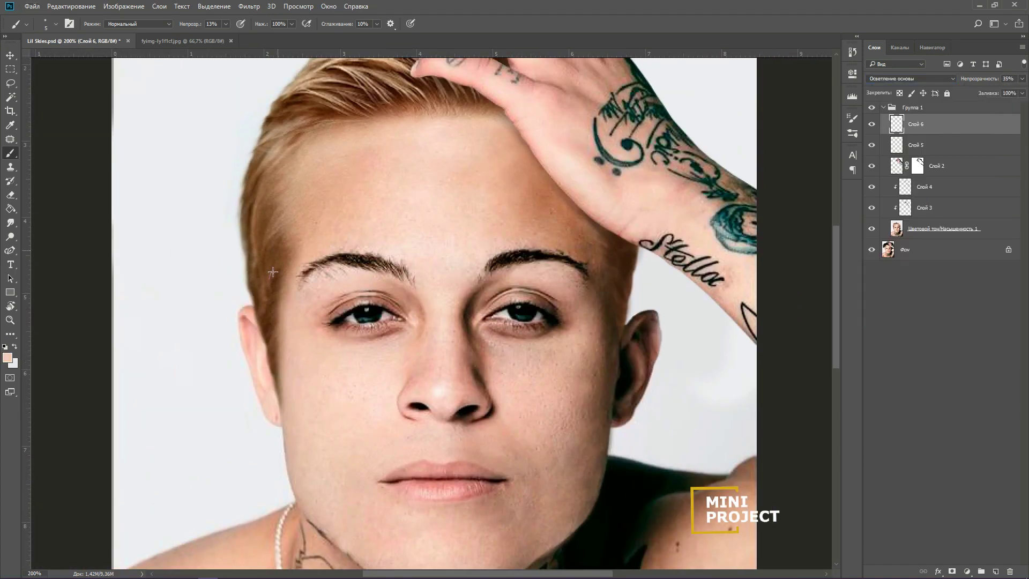
# Lighten the side hair above the ear with pale strokes at 13% brush opacity and adjust that layer's opacity.
pyautogui.moveTo(273, 272)
pyautogui.mouseDown()
pyautogui.moveTo(267, 321)
pyautogui.moveTo(261, 242)
pyautogui.mouseUp()
pyautogui.moveTo(262, 242); pyautogui.dragTo(272, 289)
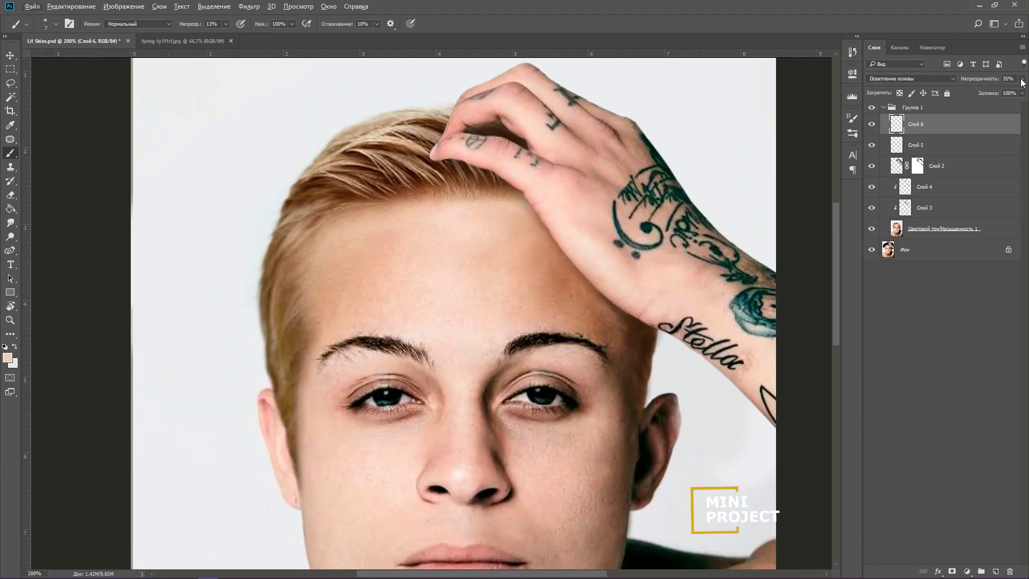
pyautogui.moveTo(1023, 78); pyautogui.dragTo(981, 146)
# Try painting fine strokes over the side hair on another new layer, lowering its opacity to 66%.
pyautogui.hotkey('ctrl', 'shift', 'alt', 'n')
pyautogui.moveTo(276, 268)
pyautogui.mouseDown()
pyautogui.moveTo(281, 391)
pyautogui.moveTo(268, 279)
pyautogui.moveTo(290, 291)
pyautogui.mouseUp()
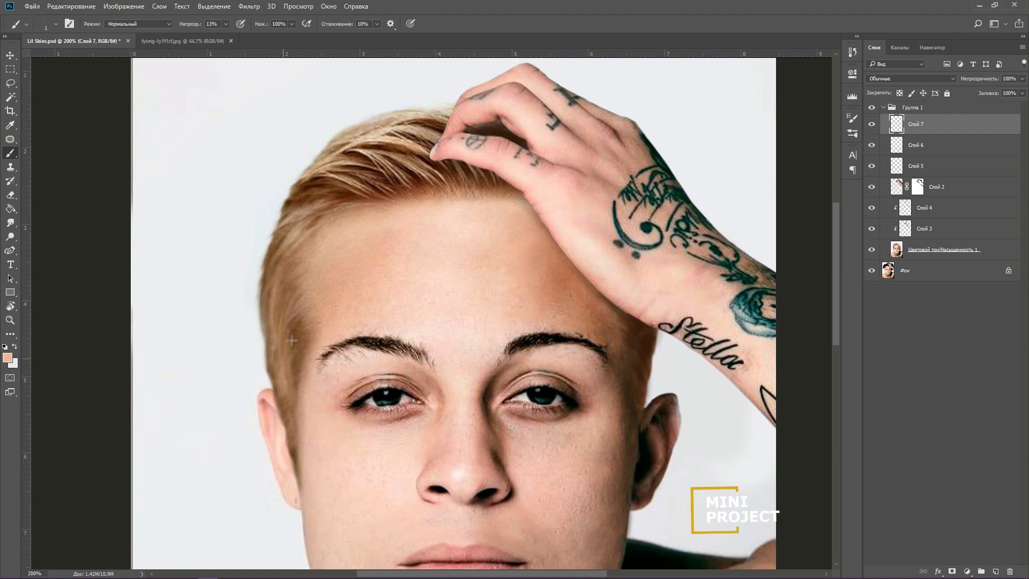
pyautogui.click(1023, 78)
pyautogui.moveTo(1022, 91)
pyautogui.mouseDown()
pyautogui.moveTo(996, 93)
pyautogui.moveTo(1017, 93)
pyautogui.mouseUp()
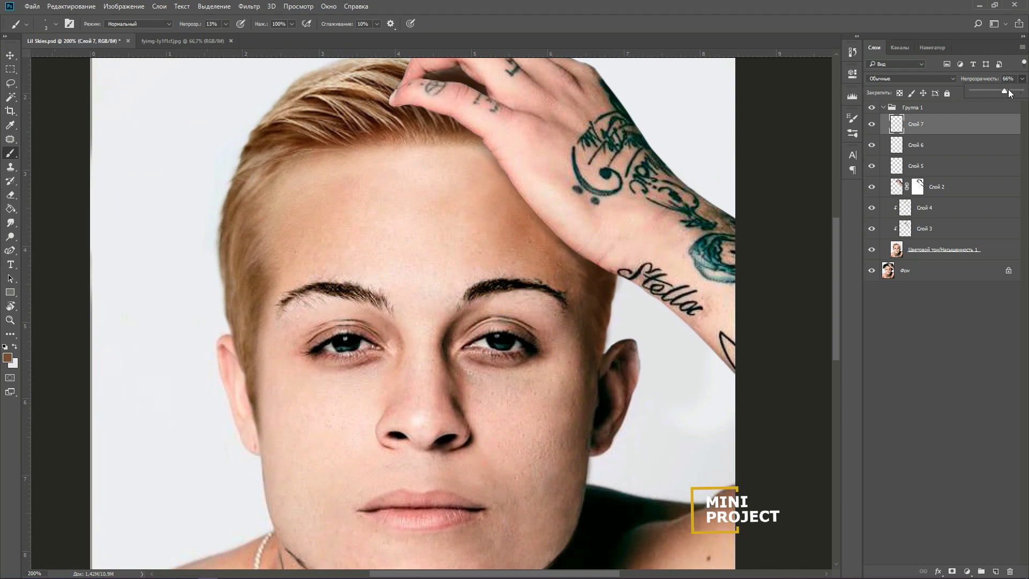
# Add a Hue/Saturation adjustment clipped to the base portrait, with hue +13, saturation +8 and lightness +17.
pyautogui.hotkey('ctrl', '-')
pyautogui.click(968, 572)
pyautogui.click(964, 408)
pyautogui.moveTo(774, 143); pyautogui.dragTo(766, 161)
pyautogui.moveTo(772, 142); pyautogui.dragTo(773, 144)
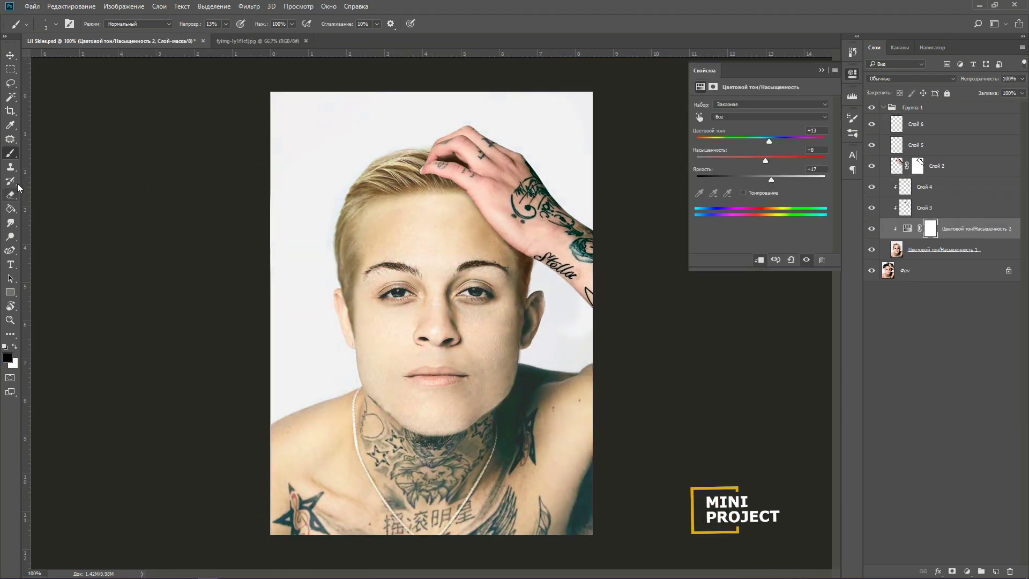
# Fill the adjustment's mask with black and paint white over the side hair with a soft brush at 13% opacity.
pyautogui.click(11, 208)
pyautogui.click(343, 225)
pyautogui.click(10, 153)
pyautogui.click(14, 346)
pyautogui.click(56, 24)
pyautogui.moveTo(62, 59); pyautogui.dragTo(88, 58)
pyautogui.moveTo(352, 255); pyautogui.dragTo(350, 306)
# Reduce the hair adjustment's hue and saturation, then compare the portrait with the adjustment hidden and shown.
pyautogui.scroll(1, 348, 258)
pyautogui.doubleClick(912, 230)
pyautogui.moveTo(773, 142)
pyautogui.mouseDown()
pyautogui.moveTo(791, 139)
pyautogui.moveTo(754, 140)
pyautogui.moveTo(793, 139)
pyautogui.moveTo(767, 141)
pyautogui.mouseUp()
pyautogui.moveTo(794, 161); pyautogui.dragTo(784, 162)
pyautogui.press('x')
pyautogui.click(931, 230)
pyautogui.press('x')
pyautogui.scroll(-1, 224, 129)
pyautogui.click(872, 231)
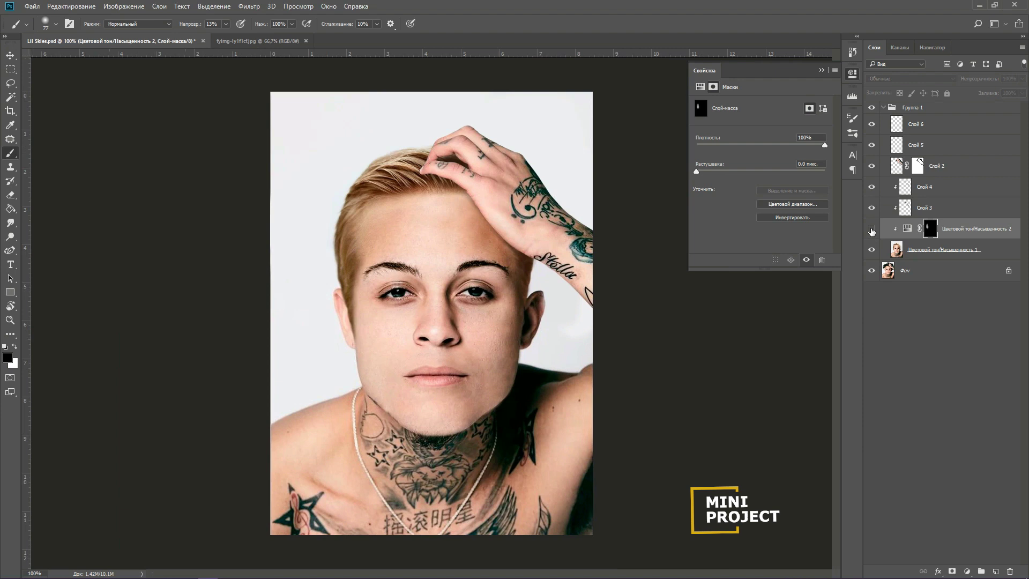
pyautogui.click(873, 231)
# Clean up the side hair and face edge on the base portrait layer with the Clone Stamp at 50% opacity.
pyautogui.scroll(1, 445, 313)
pyautogui.scroll(1, 306, 160)
pyautogui.click(944, 250)
pyautogui.click(10, 167)
pyautogui.click(225, 24)
pyautogui.keyDown('alt'); pyautogui.click(332, 197); pyautogui.keyUp('alt')
pyautogui.moveTo(245, 241); pyautogui.dragTo(233, 341)
pyautogui.moveTo(322, 182); pyautogui.dragTo(335, 260)
pyautogui.keyDown('alt'); pyautogui.click(343, 242); pyautogui.keyUp('alt')
pyautogui.moveTo(249, 348); pyautogui.dragTo(245, 453)
pyautogui.moveTo(251, 310); pyautogui.dragTo(247, 409)
pyautogui.keyDown('alt'); pyautogui.click(298, 477); pyautogui.keyUp('alt')
# Touch up the retouched area at the side of the head by cloning and patching, then clear the selection.
pyautogui.hotkey('ctrl', '-')
pyautogui.moveTo(312, 330)
pyautogui.mouseDown()
pyautogui.moveTo(307, 368)
pyautogui.moveTo(323, 309)
pyautogui.mouseUp()
pyautogui.hotkey('ctrl', '+')
pyautogui.press('j')
pyautogui.moveTo(273, 344); pyautogui.dragTo(349, 423)
pyautogui.hotkey('ctrl', '-')
pyautogui.hotkey('ctrl', '-')
pyautogui.hotkey('ctrl', 'd')
pyautogui.hotkey('ctrl', '+')
pyautogui.hotkey('ctrl', '+')
# Clip a Hue/Saturation adjustment to the hand layer and raise the hue of one color range to reduce the pink.
pyautogui.moveTo(607, 238); pyautogui.dragTo(456, 393)
pyautogui.click(937, 167)
pyautogui.click(967, 571)
pyautogui.click(954, 437)
pyautogui.click(759, 260)
pyautogui.click(771, 116)
pyautogui.click(750, 133)
pyautogui.moveTo(760, 142); pyautogui.dragTo(767, 141)
# Clone clean skin over the tattoo marks on the finger nearest the forehead, working on the hand layer.
pyautogui.click(937, 186)
pyautogui.hotkey('ctrl', '+')
pyautogui.moveTo(139, 173)
pyautogui.mouseDown()
pyautogui.moveTo(285, 244)
pyautogui.moveTo(328, 283)
pyautogui.mouseUp()
pyautogui.press('s')
pyautogui.keyDown('alt'); pyautogui.click(285, 254); pyautogui.keyUp('alt')
pyautogui.moveTo(277, 203); pyautogui.dragTo(260, 214)
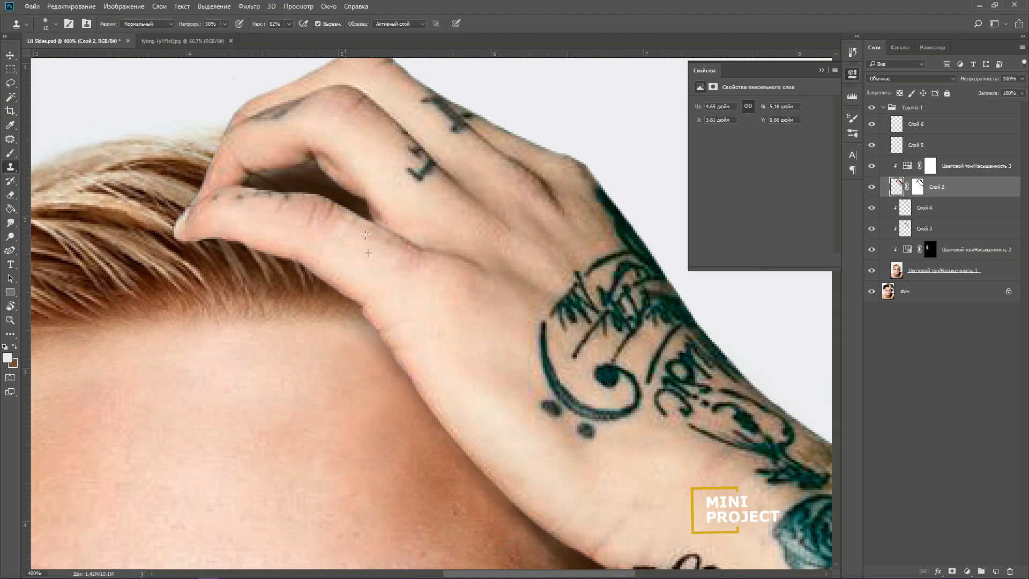
# Clone out the tattoos on the remaining fingers and touch up the skin with the Patch tool.
pyautogui.moveTo(429, 176); pyautogui.dragTo(341, 219)
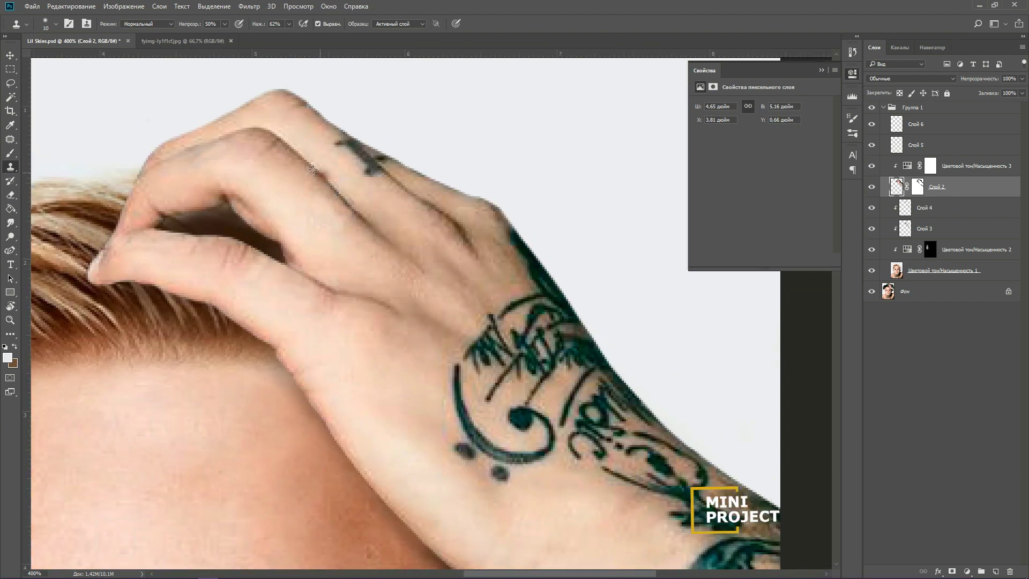
pyautogui.moveTo(162, 201); pyautogui.dragTo(208, 229)
pyautogui.moveTo(285, 200); pyautogui.dragTo(221, 200)
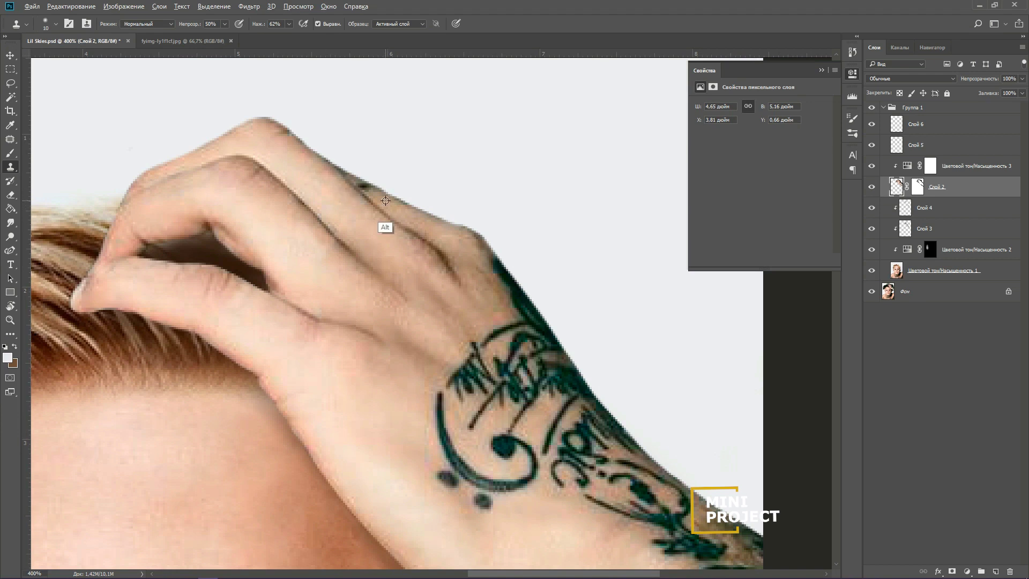
pyautogui.moveTo(385, 200); pyautogui.dragTo(300, 93)
pyautogui.click(10, 139)
pyautogui.moveTo(351, 244)
pyautogui.mouseDown()
pyautogui.moveTo(386, 269)
pyautogui.moveTo(281, 182)
pyautogui.mouseUp()
# Clone skin over the bass-clef tattoo and its dots on the back of the hand, adjusting the brush size.
pyautogui.click(10, 166)
pyautogui.press(']')
pyautogui.press(']')
pyautogui.keyDown('alt'); pyautogui.click(236, 243); pyautogui.keyUp('alt')
pyautogui.moveTo(296, 268)
pyautogui.mouseDown()
pyautogui.moveTo(273, 288)
pyautogui.moveTo(329, 312)
pyautogui.moveTo(357, 310)
pyautogui.mouseUp()
pyautogui.press('[')
pyautogui.press('[')
pyautogui.moveTo(367, 305); pyautogui.dragTo(565, 325)
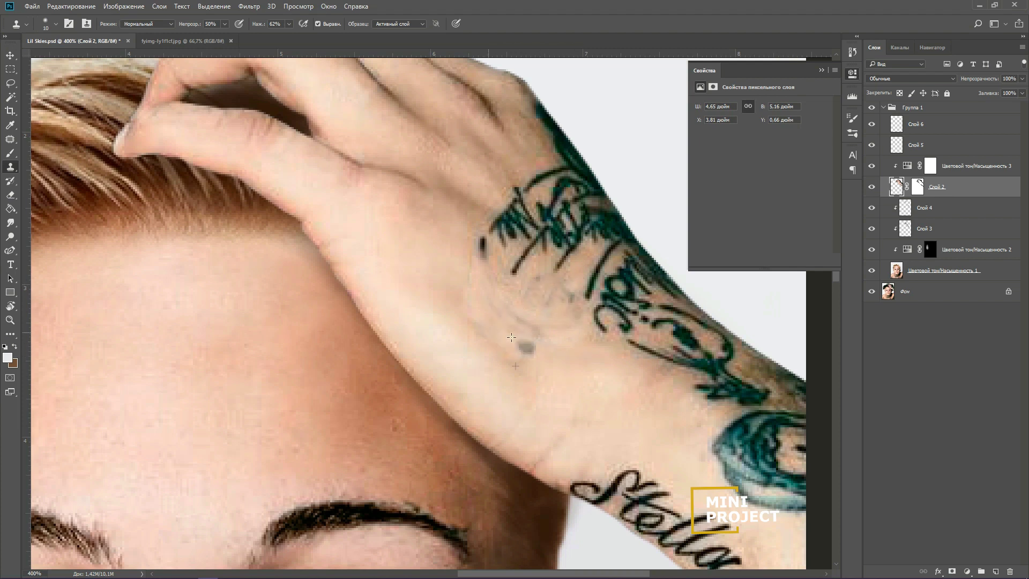
# Patch the leftover bass-clef traces on the back of the hand, undo the last patch and clear the selection.
pyautogui.click(11, 139)
pyautogui.moveTo(463, 300); pyautogui.dragTo(467, 296)
pyautogui.moveTo(501, 322); pyautogui.dragTo(413, 271)
pyautogui.moveTo(518, 337); pyautogui.dragTo(521, 332)
pyautogui.moveTo(532, 349); pyautogui.dragTo(496, 370)
pyautogui.moveTo(514, 333); pyautogui.dragTo(452, 327)
pyautogui.moveTo(418, 257); pyautogui.dragTo(344, 306)
pyautogui.moveTo(329, 284)
pyautogui.mouseDown()
pyautogui.moveTo(377, 255)
pyautogui.moveTo(364, 338)
pyautogui.moveTo(394, 292)
pyautogui.moveTo(426, 278)
pyautogui.moveTo(411, 320)
pyautogui.mouseUp()
pyautogui.hotkey('ctrl', 'z')
pyautogui.hotkey('ctrl', 'd')
# Clone clean skin over the inner part of the lettering tattoo on the back of the hand.
pyautogui.click(10, 167)
pyautogui.keyDown('alt'); pyautogui.click(370, 327); pyautogui.keyUp('alt')
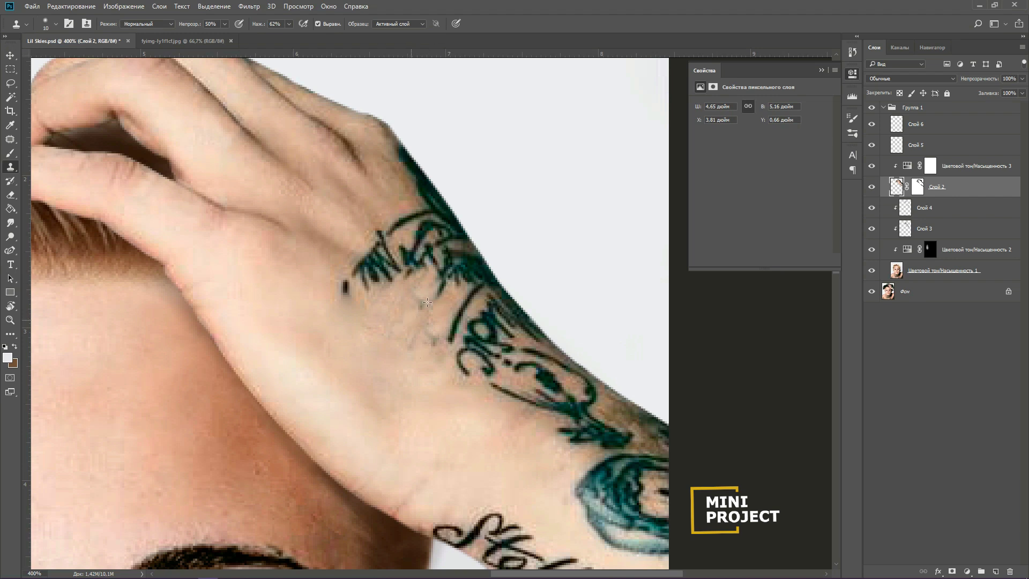
pyautogui.moveTo(449, 283)
pyautogui.mouseDown()
pyautogui.moveTo(370, 268)
pyautogui.moveTo(348, 290)
pyautogui.moveTo(384, 248)
pyautogui.moveTo(402, 305)
pyautogui.moveTo(424, 289)
pyautogui.moveTo(389, 320)
pyautogui.mouseUp()
pyautogui.scroll(-2, 389, 320)
# Smooth the cloned skin on the back of the hand with the Patch tool and deselect the patched area.
pyautogui.click(10, 139)
pyautogui.moveTo(450, 252)
pyautogui.mouseDown()
pyautogui.moveTo(510, 322)
pyautogui.moveTo(450, 248)
pyautogui.mouseUp()
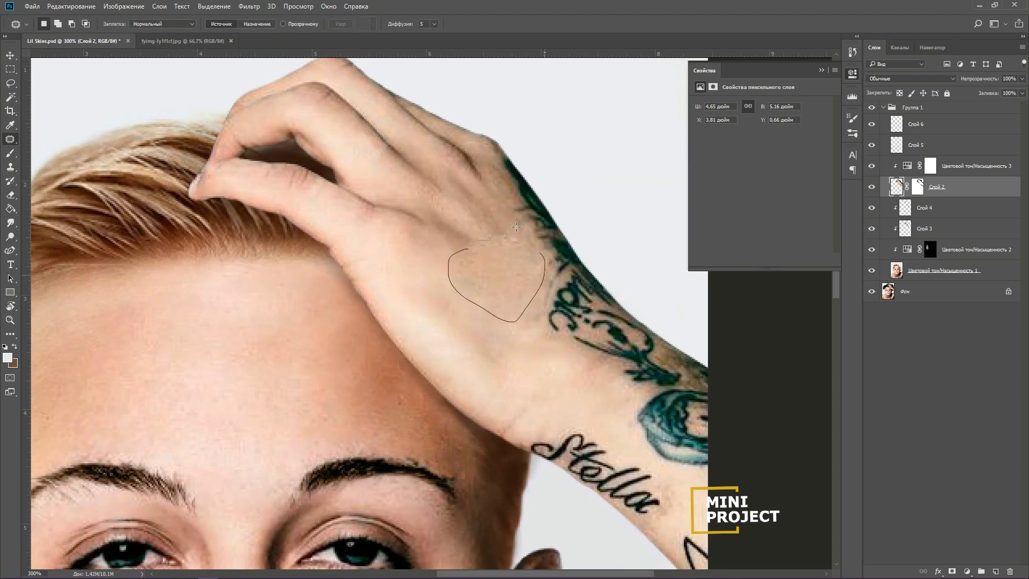
pyautogui.moveTo(496, 276); pyautogui.dragTo(464, 321)
pyautogui.scroll(-1, 496, 268)
pyautogui.hotkey('ctrl', 'd')
pyautogui.moveTo(450, 163); pyautogui.dragTo(463, 239)
pyautogui.scroll(-1, 620, 207)
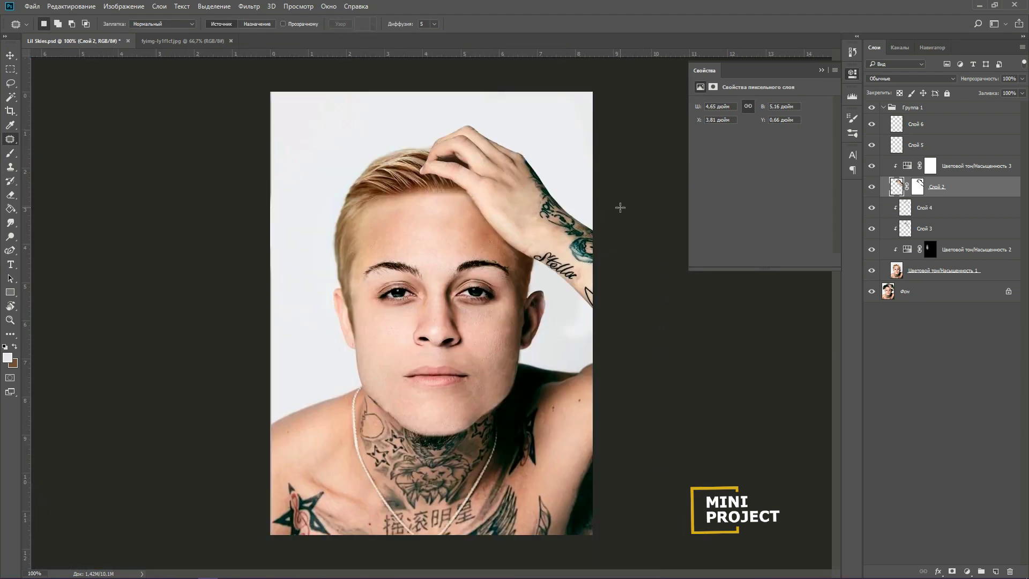
# Clone neighbouring skin over the upper strokes of the script lettering tattoo on the wrist.
pyautogui.scroll(2, 565, 209)
pyautogui.moveTo(250, 370); pyautogui.dragTo(137, 421)
pyautogui.click(11, 166)
pyautogui.keyDown('alt'); pyautogui.click(450, 399); pyautogui.keyUp('alt')
pyautogui.moveTo(401, 394)
pyautogui.mouseDown()
pyautogui.moveTo(426, 408)
pyautogui.moveTo(396, 387)
pyautogui.mouseUp()
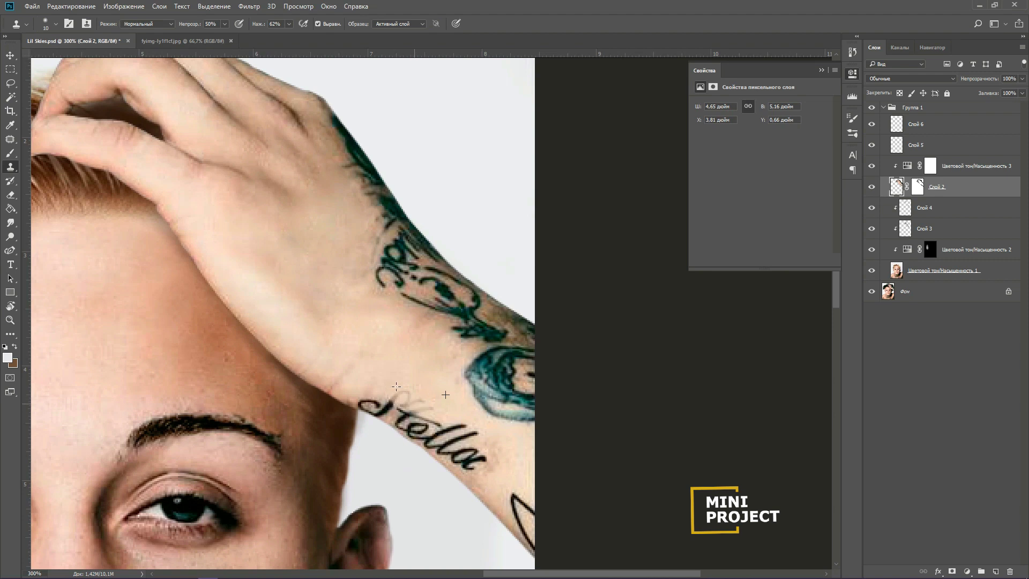
pyautogui.moveTo(453, 429); pyautogui.dragTo(438, 421)
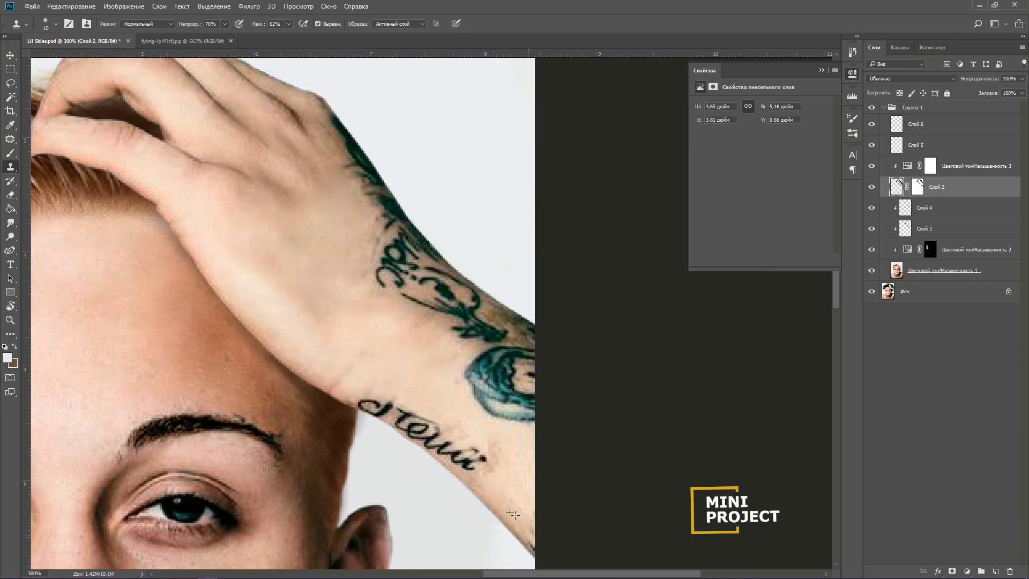
# Clone out the rest of the wrist lettering and the dark forearm mark with the stamp at 76% opacity.
pyautogui.moveTo(513, 514); pyautogui.dragTo(528, 551)
pyautogui.moveTo(453, 474)
pyautogui.mouseDown()
pyautogui.moveTo(474, 501)
pyautogui.moveTo(497, 492)
pyautogui.mouseUp()
pyautogui.moveTo(477, 531); pyautogui.dragTo(510, 533)
pyautogui.moveTo(489, 479)
pyautogui.mouseDown()
pyautogui.moveTo(468, 454)
pyautogui.moveTo(506, 533)
pyautogui.moveTo(450, 476)
pyautogui.mouseUp()
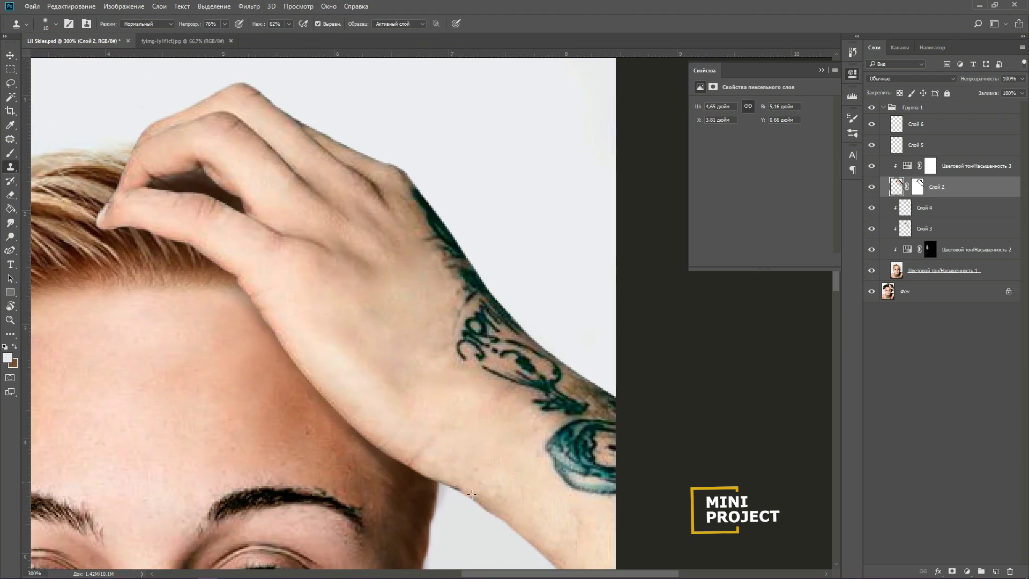
pyautogui.moveTo(503, 510); pyautogui.dragTo(387, 467)
pyautogui.moveTo(440, 485); pyautogui.dragTo(425, 557)
# Clone clean skin over the remaining wrist lettering and the round tattoo on the forearm.
pyautogui.moveTo(339, 347)
pyautogui.mouseDown()
pyautogui.moveTo(354, 387)
pyautogui.moveTo(382, 382)
pyautogui.mouseUp()
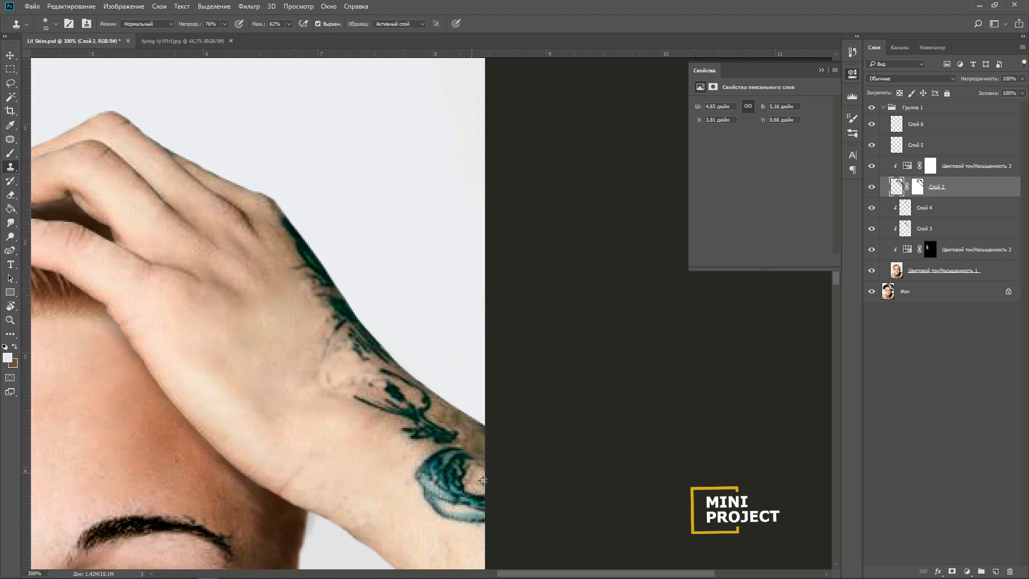
pyautogui.moveTo(449, 473)
pyautogui.mouseDown()
pyautogui.moveTo(440, 476)
pyautogui.moveTo(456, 511)
pyautogui.moveTo(372, 397)
pyautogui.moveTo(339, 447)
pyautogui.mouseUp()
pyautogui.moveTo(375, 428)
pyautogui.mouseDown()
pyautogui.moveTo(439, 477)
pyautogui.moveTo(375, 435)
pyautogui.mouseUp()
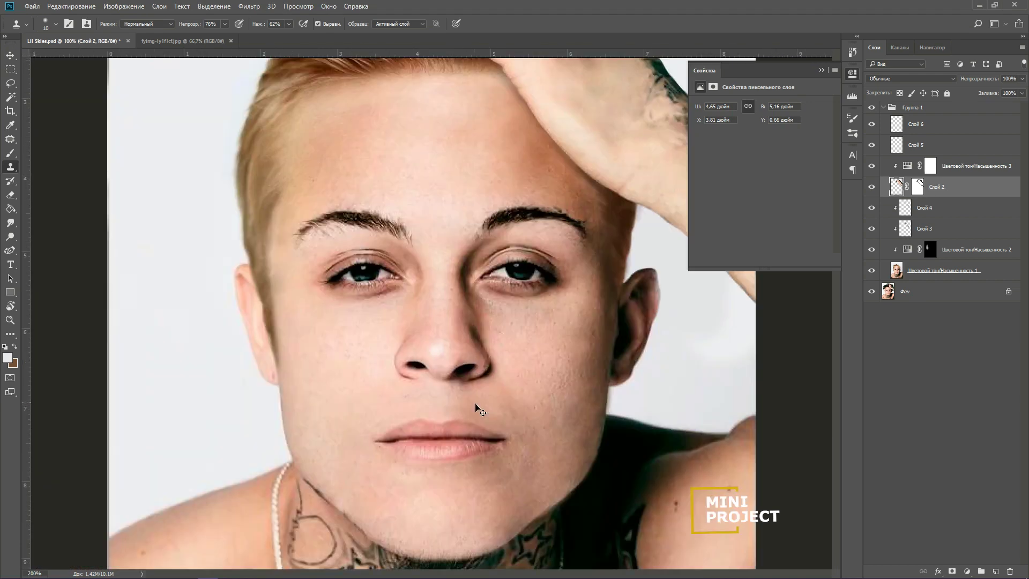
# Enlarge the soft clone brush and stamp skin over the tattoo remnants along the forearm's outer edge at 41% opacity.
pyautogui.click(56, 24)
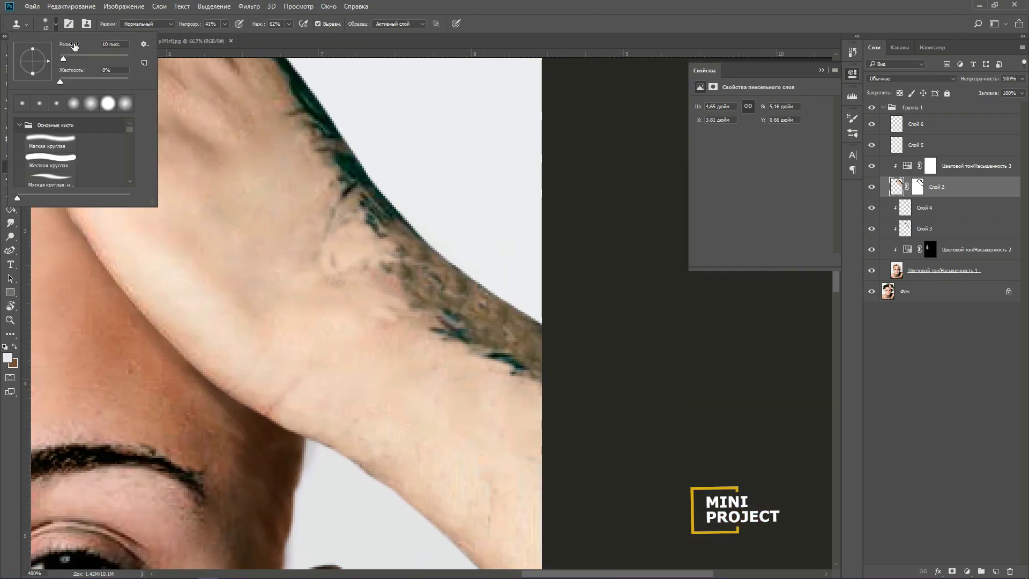
pyautogui.moveTo(75, 47); pyautogui.dragTo(80, 46)
pyautogui.keyDown('alt'); pyautogui.click(347, 370); pyautogui.keyUp('alt')
pyautogui.moveTo(418, 279); pyautogui.dragTo(509, 349)
pyautogui.moveTo(364, 236); pyautogui.dragTo(381, 309)
pyautogui.moveTo(375, 268); pyautogui.dragTo(418, 316)
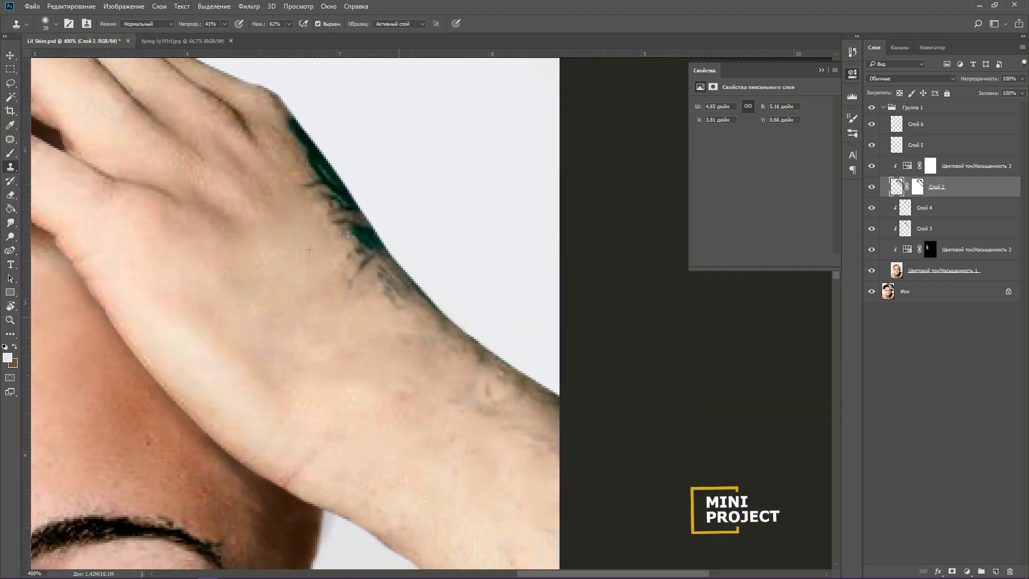
# Clone out the green tattoo along the hand's outer edge and smooth the area with the Patch tool.
pyautogui.moveTo(343, 231); pyautogui.dragTo(360, 314)
pyautogui.moveTo(407, 343); pyautogui.dragTo(336, 316)
pyautogui.moveTo(311, 209); pyautogui.dragTo(443, 347)
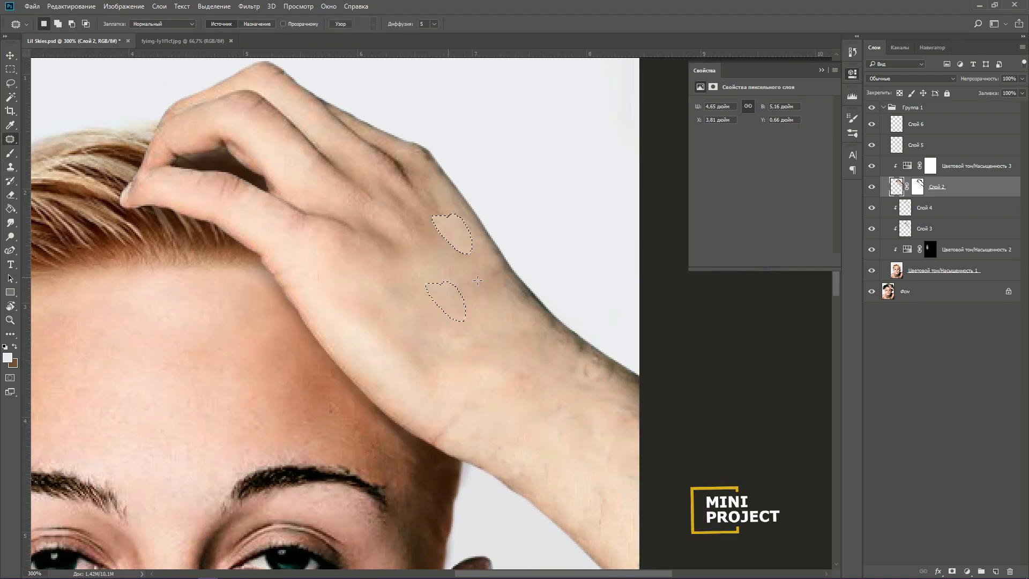
pyautogui.moveTo(557, 356)
pyautogui.mouseDown()
pyautogui.moveTo(524, 377)
pyautogui.moveTo(511, 336)
pyautogui.mouseUp()
# Add a layer clipped to the hand layer and brush sampled skin tones over the wrist and forearm.
pyautogui.click(996, 572)
pyautogui.press('b')
pyautogui.keyDown('alt'); pyautogui.click(329, 320); pyautogui.keyUp('alt')
pyautogui.moveTo(496, 300); pyautogui.dragTo(582, 365)
pyautogui.keyDown('alt'); pyautogui.click(321, 378); pyautogui.keyUp('alt')
pyautogui.moveTo(509, 376); pyautogui.dragTo(563, 412)
pyautogui.moveTo(491, 322)
pyautogui.mouseDown()
pyautogui.moveTo(568, 372)
pyautogui.moveTo(582, 429)
pyautogui.mouseUp()
# Sample another skin tone and softly shade the forearm with a smaller brush at 4% opacity.
pyautogui.keyDown('alt'); pyautogui.click(255, 414); pyautogui.keyUp('alt')
pyautogui.press('[')
pyautogui.press('[')
pyautogui.press('[')
pyautogui.press('[')
pyautogui.press('[')
pyautogui.press('[')
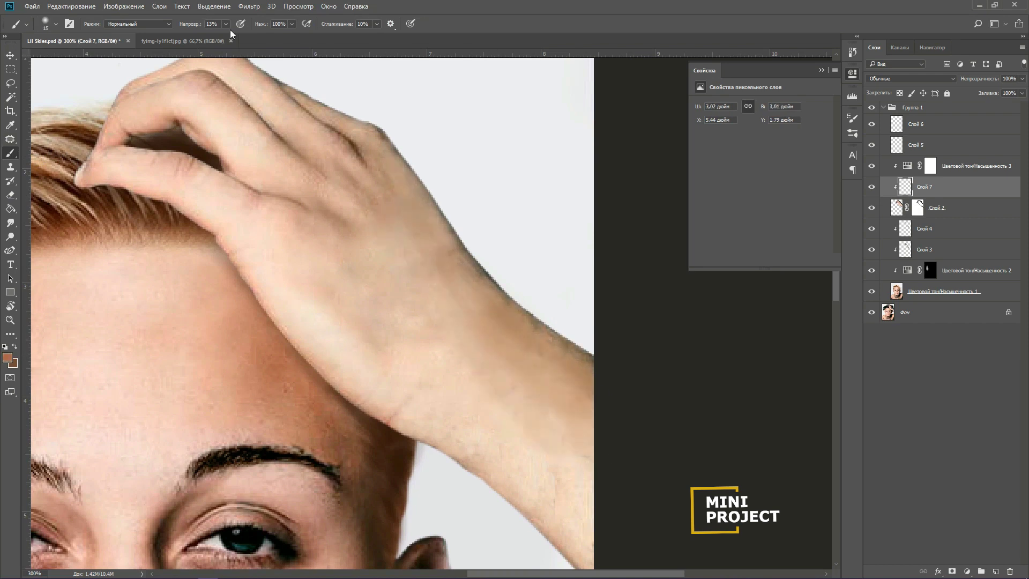
pyautogui.moveTo(223, 40); pyautogui.dragTo(225, 40)
pyautogui.scroll(-2, 386, 111)
pyautogui.scroll(2, 561, 247)
pyautogui.moveTo(605, 381)
pyautogui.mouseDown()
pyautogui.moveTo(509, 289)
pyautogui.moveTo(553, 413)
pyautogui.mouseUp()
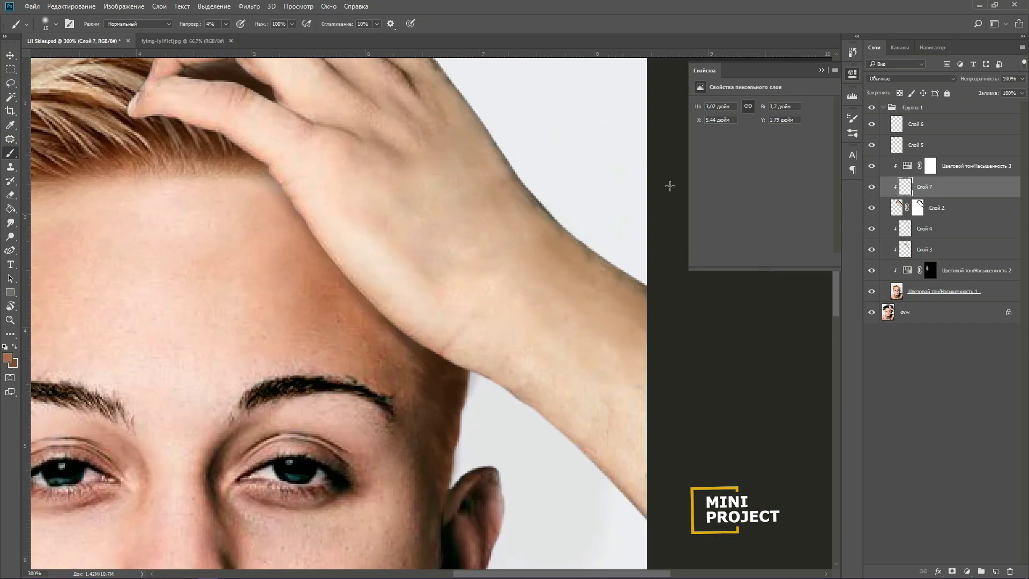
# Merge the hand layer with its clipped paint layer and Hue/Saturation adjustment into one layer.
pyautogui.scroll(-2, 561, 214)
pyautogui.click(960, 169)
pyautogui.keyDown('shift'); pyautogui.click(923, 207); pyautogui.keyUp('shift')
pyautogui.hotkey('ctrl', 'e')
# Patch the uneven skin along the forearm's outer edge on the merged hand layer.
pyautogui.scroll(2, 605, 171)
pyautogui.press('j')
pyautogui.moveTo(492, 316); pyautogui.dragTo(562, 366)
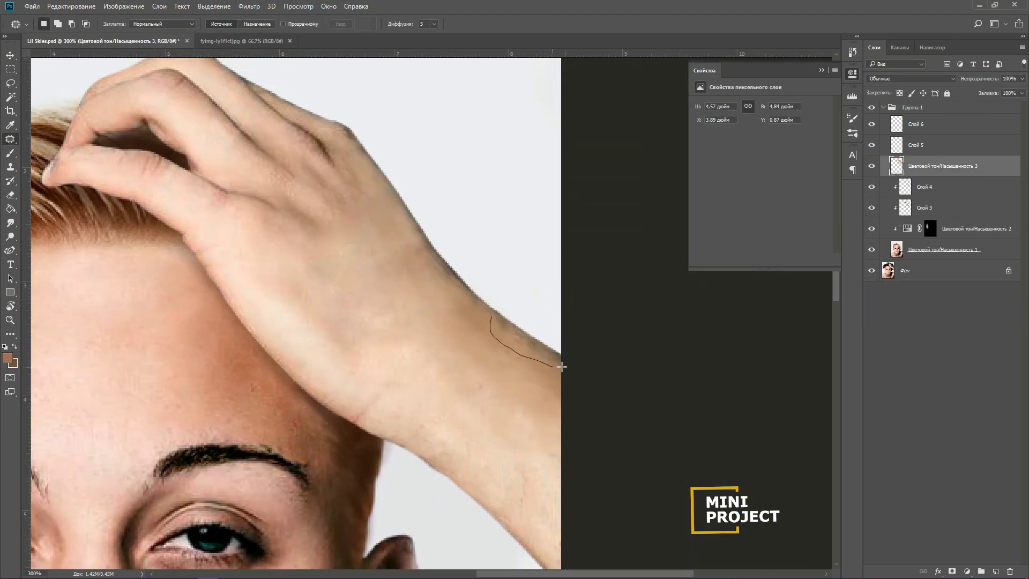
pyautogui.scroll(-3, 442, 274)
pyautogui.press('s')
pyautogui.scroll(3, 420, 438)
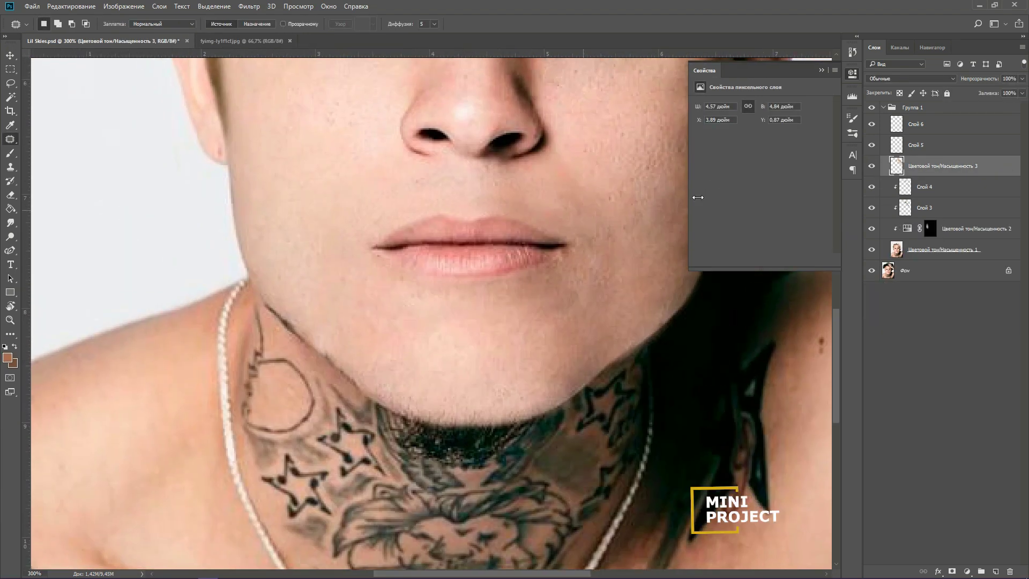
# Add a gray-filled Soft Light layer clipped to the main portrait layer.
pyautogui.click(943, 249)
pyautogui.scroll(-3, 418, 445)
pyautogui.press('g')
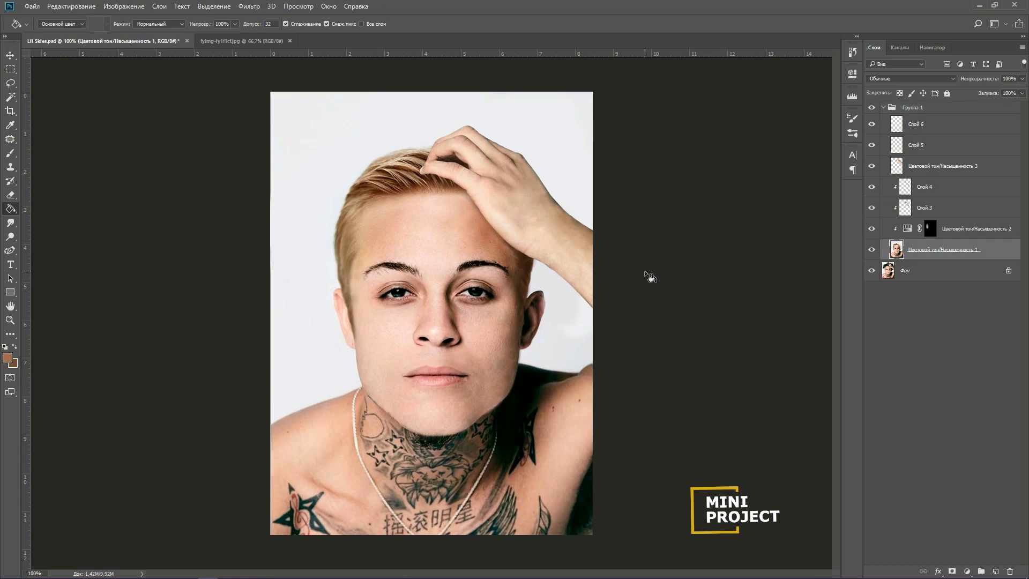
pyautogui.hotkey('ctrl', 'shift', 'n')
pyautogui.click(271, 166)
pyautogui.click(252, 296)
pyautogui.click(216, 180)
pyautogui.click(526, 121)
# Retouch the face's light and shade on the gray layer with Dodge at 17% exposure and Burn at 50%.
pyautogui.click(10, 223)
pyautogui.click(11, 236)
pyautogui.scroll(1, 460, 287)
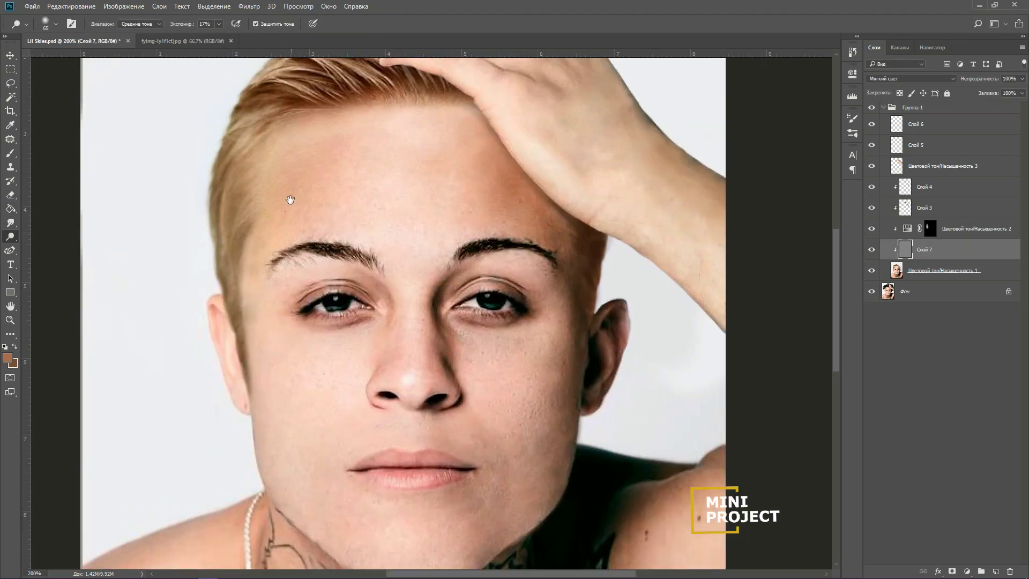
pyautogui.scroll(-2, 528, 180)
pyautogui.rightClick(10, 236)
pyautogui.click(53, 247)
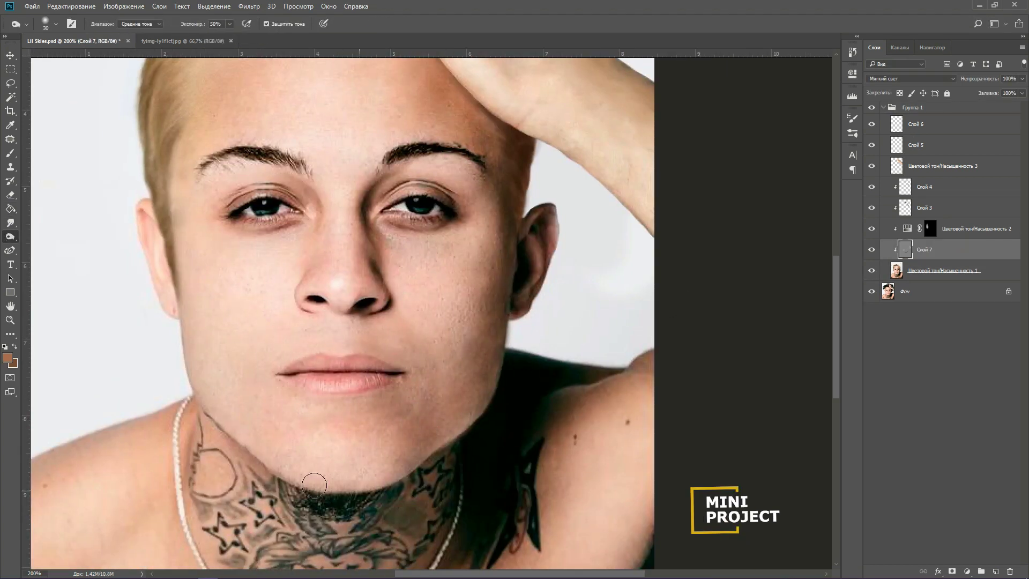
pyautogui.scroll(2, 290, 398)
pyautogui.scroll(8, 290, 397)
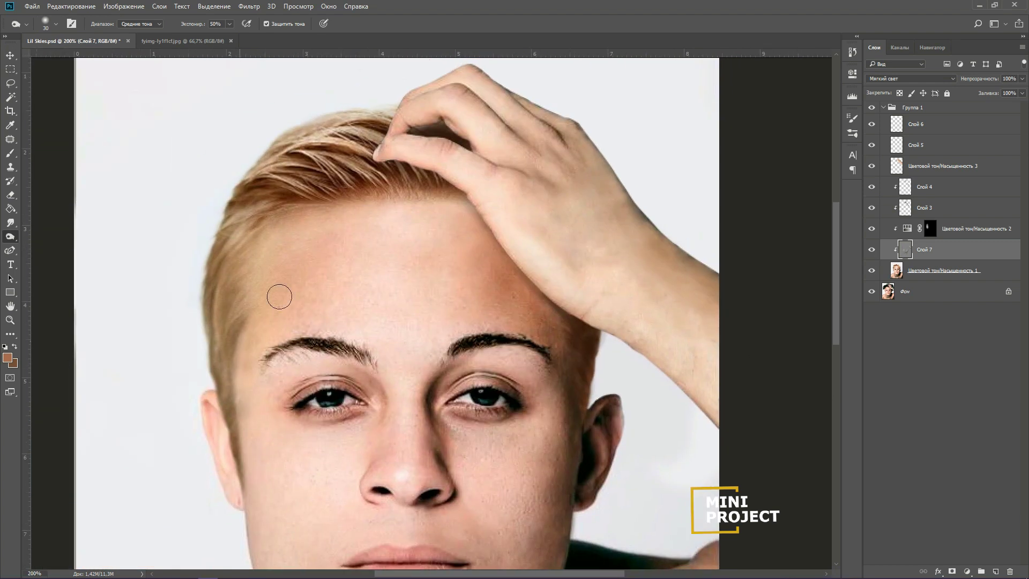
# Dodge and burn the hair at the side of the head and reduce the Soft Light layer to 77% opacity.
pyautogui.hotkey('shift', 'o')
pyautogui.hotkey('shift', 'o')
pyautogui.moveTo(215, 293); pyautogui.dragTo(215, 358)
pyautogui.rightClick(10, 236)
pyautogui.click(53, 246)
pyautogui.moveTo(436, 205); pyautogui.dragTo(410, 144)
pyautogui.click(1022, 79)
pyautogui.moveTo(1022, 93); pyautogui.dragTo(1010, 92)
pyautogui.moveTo(463, 556); pyautogui.dragTo(455, 396)
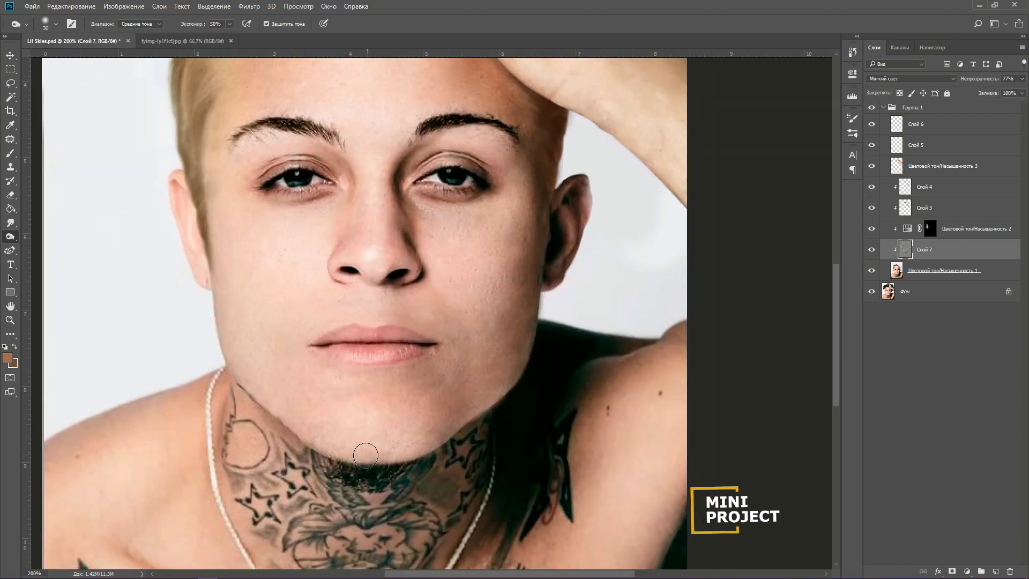
# Clone neck skin over the dark beard beneath the chin on the portrait layer at 88% opacity.
pyautogui.hotkey('alt', '[')
pyautogui.scroll(2, 443, 356)
pyautogui.press('s')
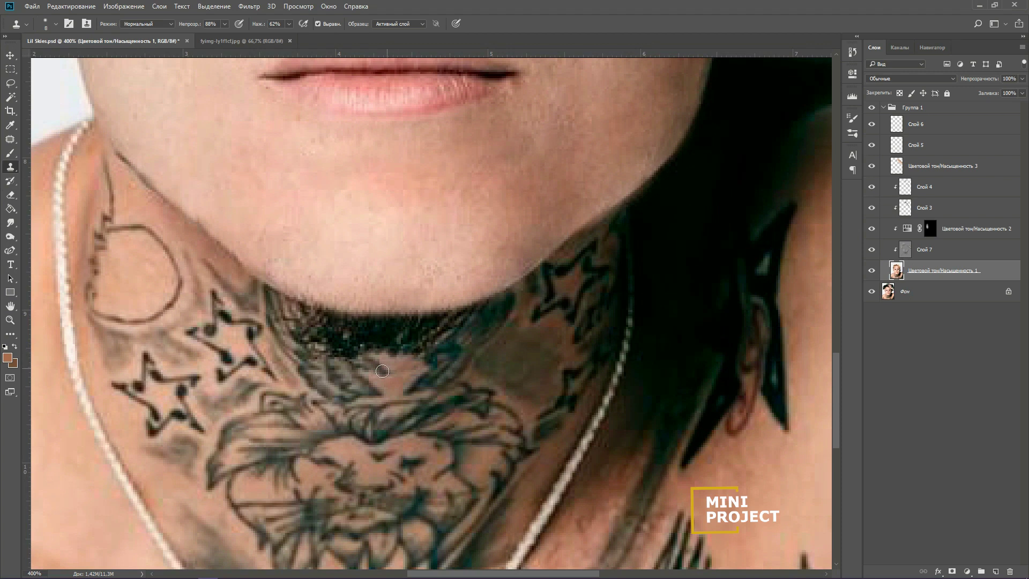
pyautogui.keyDown('alt'); pyautogui.click(187, 390); pyautogui.keyUp('alt')
pyautogui.moveTo(382, 349)
pyautogui.mouseDown()
pyautogui.moveTo(402, 356)
pyautogui.moveTo(456, 321)
pyautogui.moveTo(349, 353)
pyautogui.moveTo(471, 317)
pyautogui.mouseUp()
pyautogui.hotkey('ctrl', 'z')
pyautogui.moveTo(362, 309); pyautogui.dragTo(300, 324)
# Lower the stamp opacity to 27% and blend the cloned skin beneath the chin into the neck tattoos.
pyautogui.moveTo(225, 24); pyautogui.dragTo(199, 38)
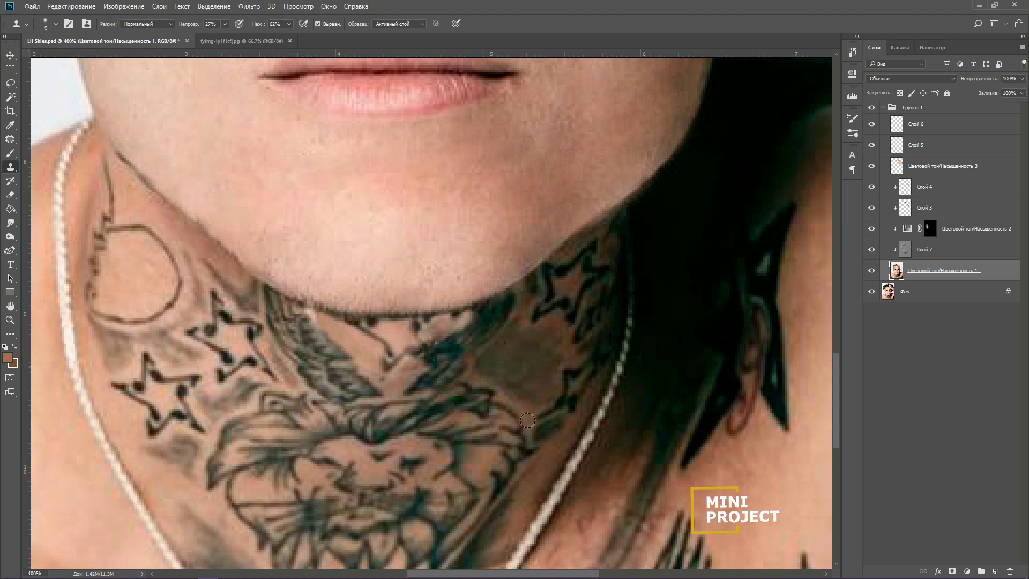
pyautogui.moveTo(387, 332); pyautogui.dragTo(340, 343)
pyautogui.moveTo(381, 77)
pyautogui.mouseDown()
pyautogui.moveTo(347, 234)
pyautogui.moveTo(363, 146)
pyautogui.mouseUp()
pyautogui.rightClick(450, 388)
pyautogui.moveTo(435, 386); pyautogui.dragTo(455, 379)
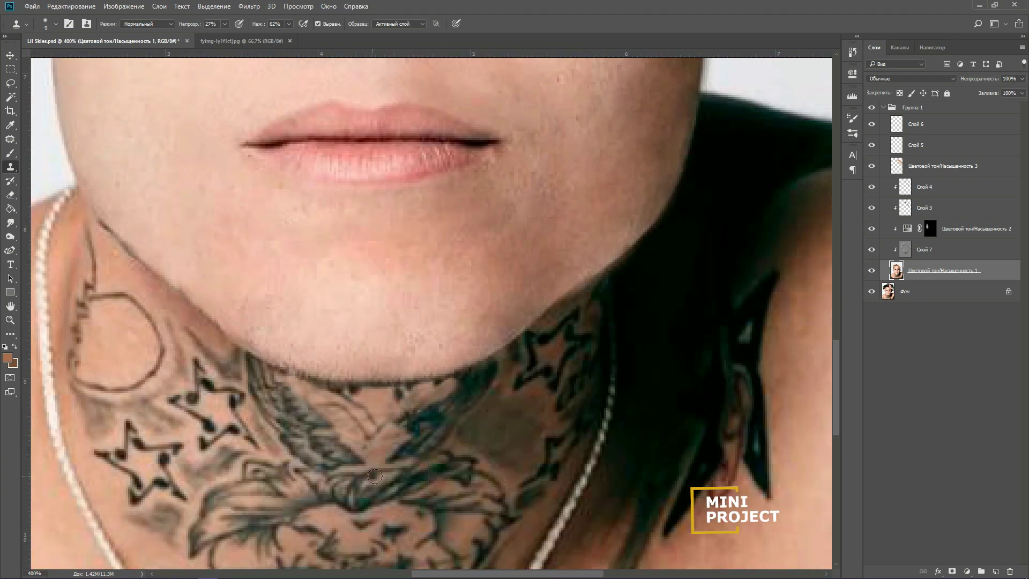
pyautogui.hotkey('ctrl', '1')
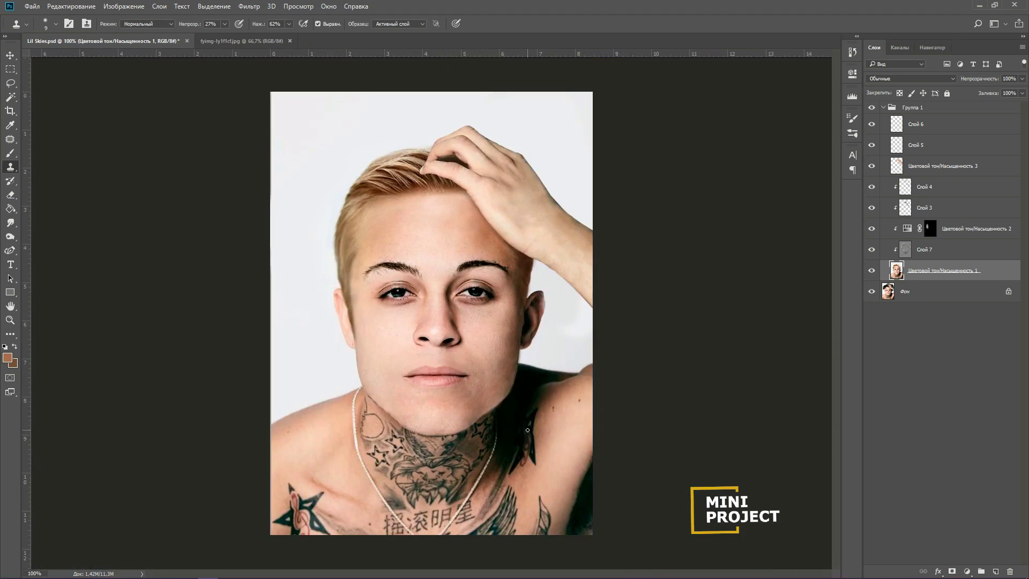
# Collapse the retouching group, stamp all visible layers into a new layer above it and hide the group.
pyautogui.click(913, 108)
pyautogui.click(884, 107)
pyautogui.hotkey('ctrl', 'alt', 'shift', 'e')
pyautogui.click(873, 130)
# Widen the canvas to 17 inches for a side-by-side comparison.
pyautogui.click(124, 6)
pyautogui.click(140, 95)
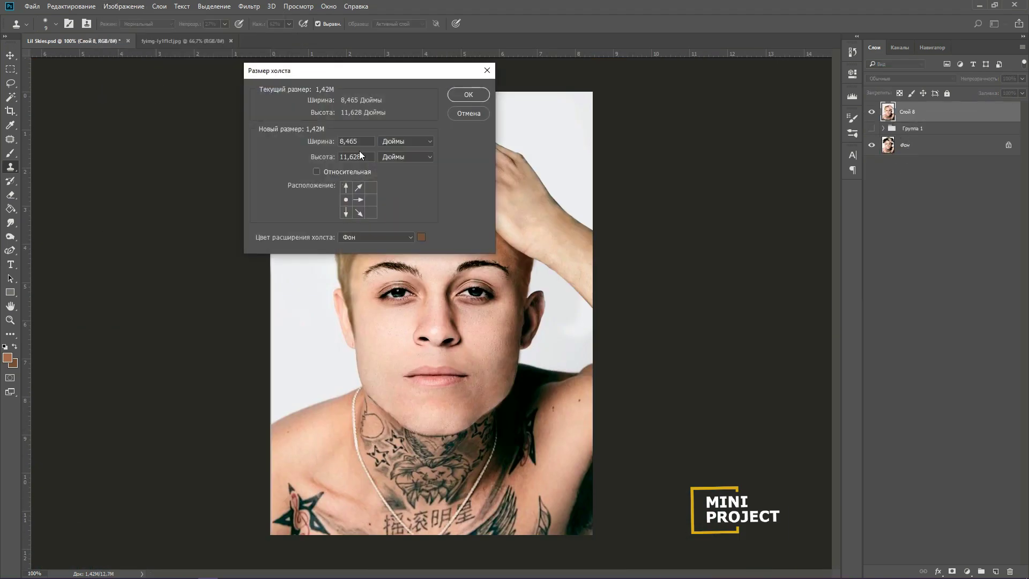
pyautogui.write('17')
pyautogui.click(468, 94)
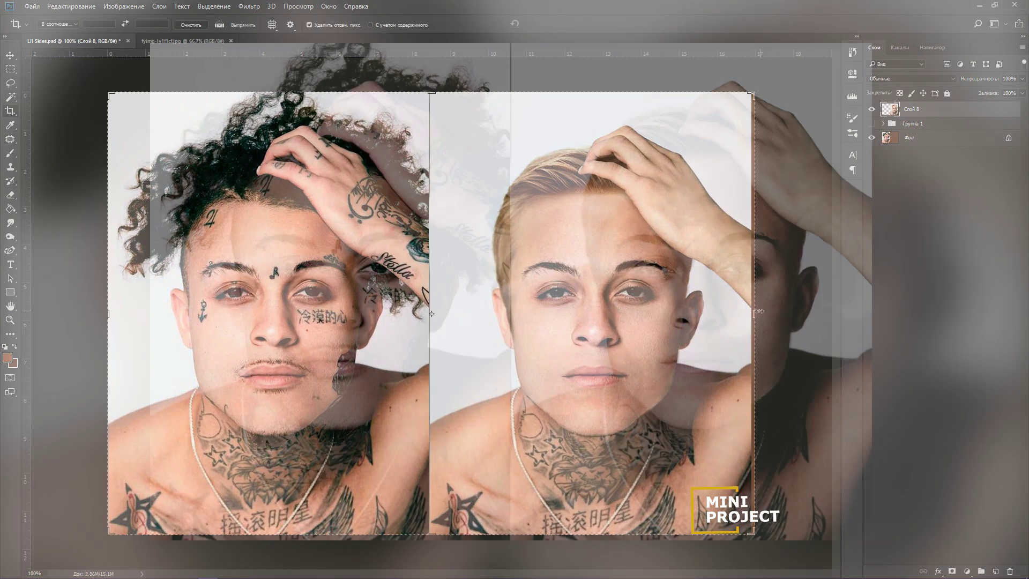